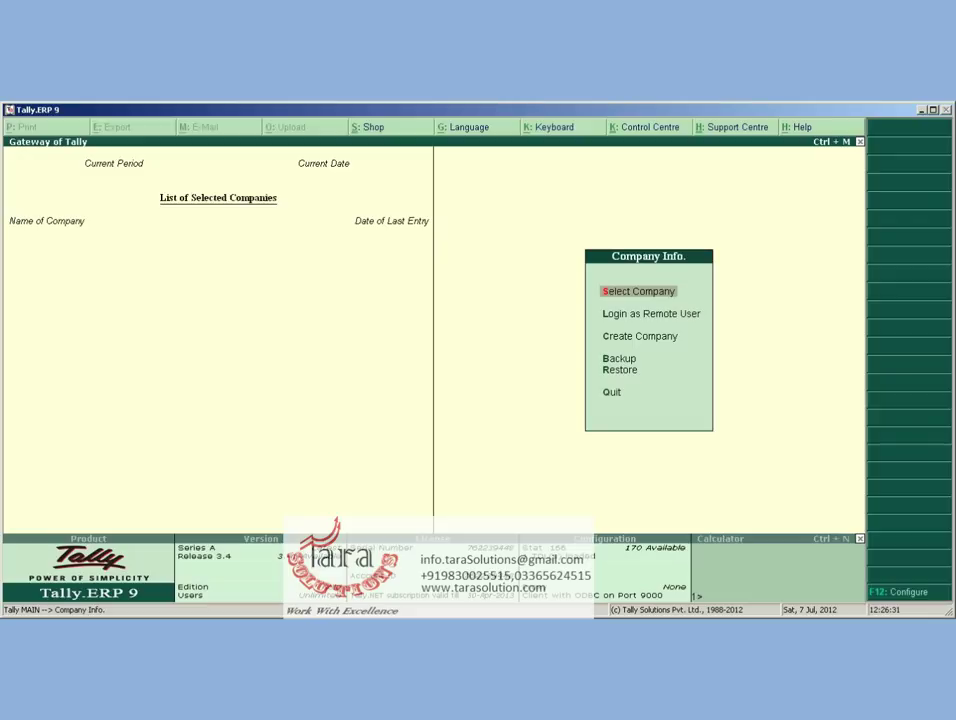
Load Abc Company Ltd with the user credentials and choose the add-on features category under Features
key("Return")
key("Return")
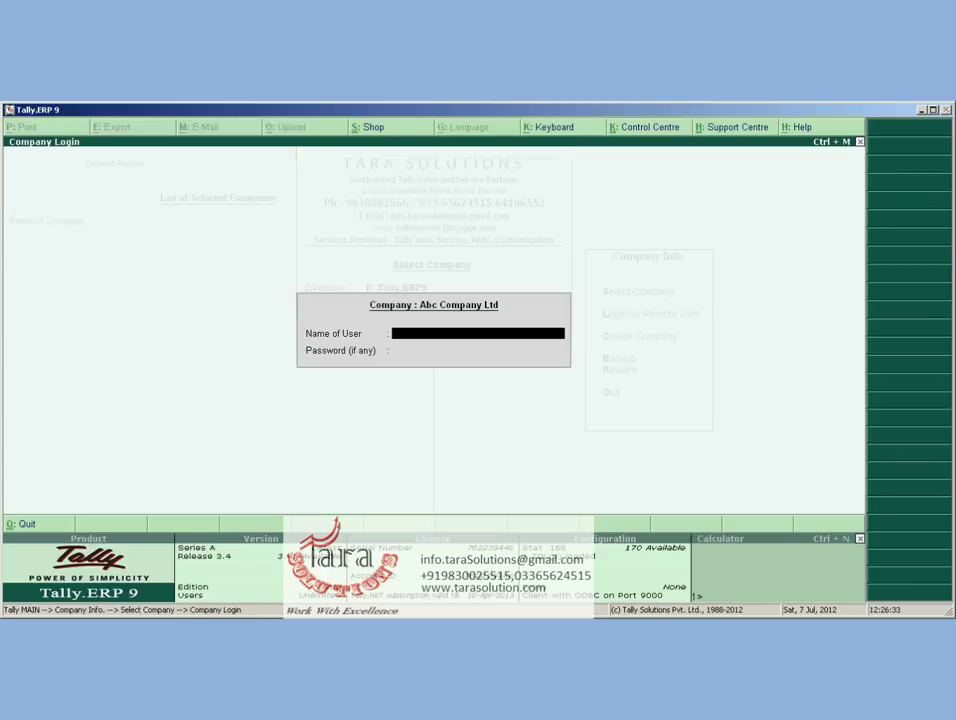
type("a")
key("Return")
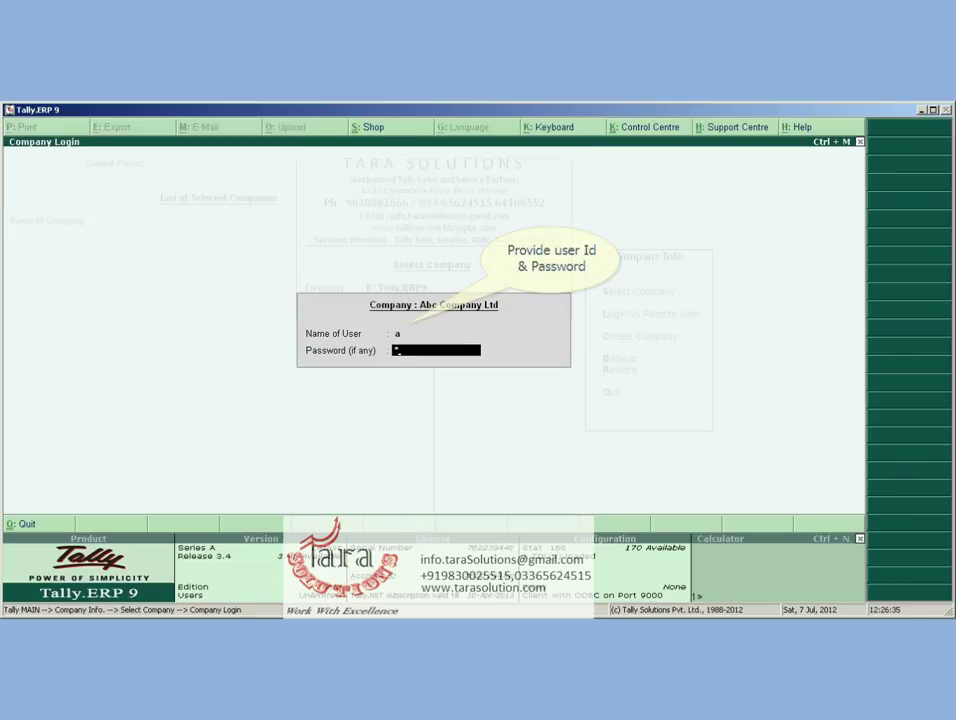
key("Return")
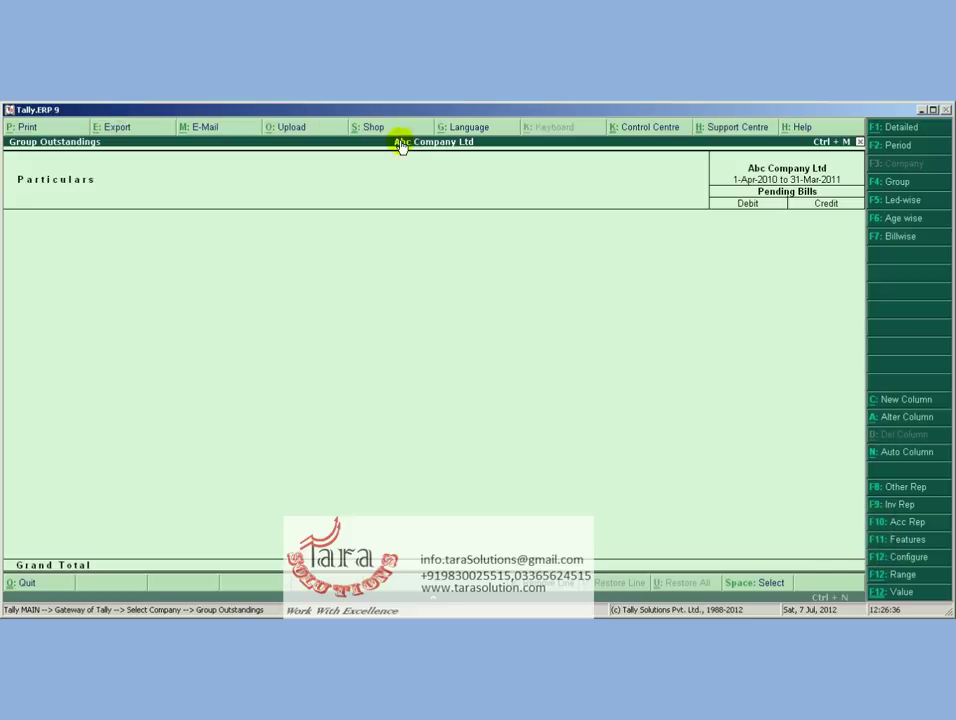
left_click(897, 541)
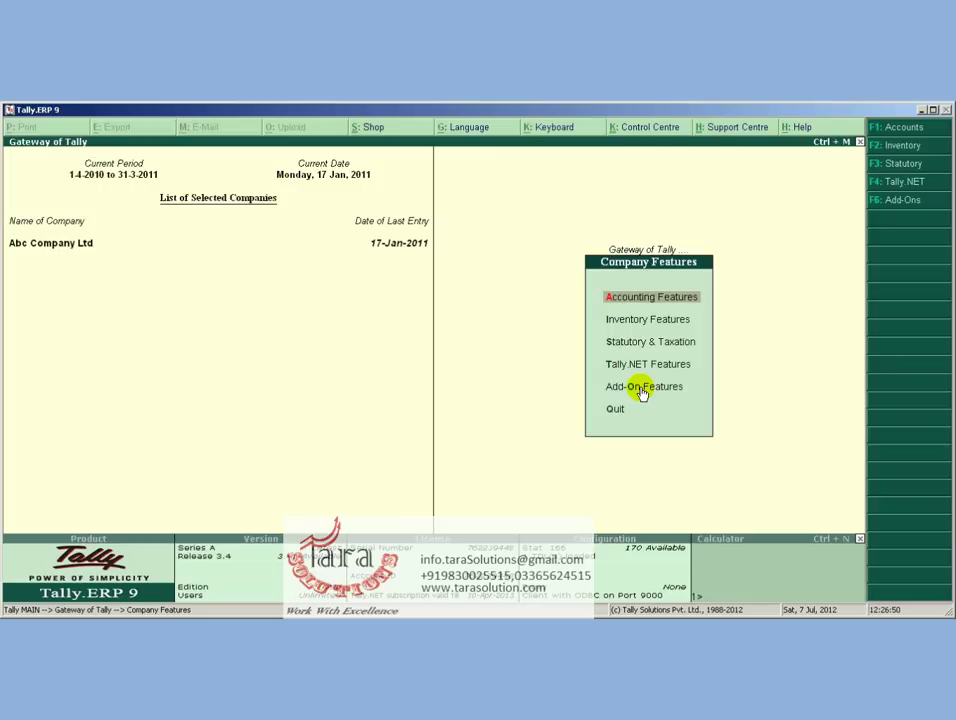
left_click(642, 392)
Enable advanced credit limit, overdue bills control, outstanding amount in bill and outstanding report at party selection
key("Return")
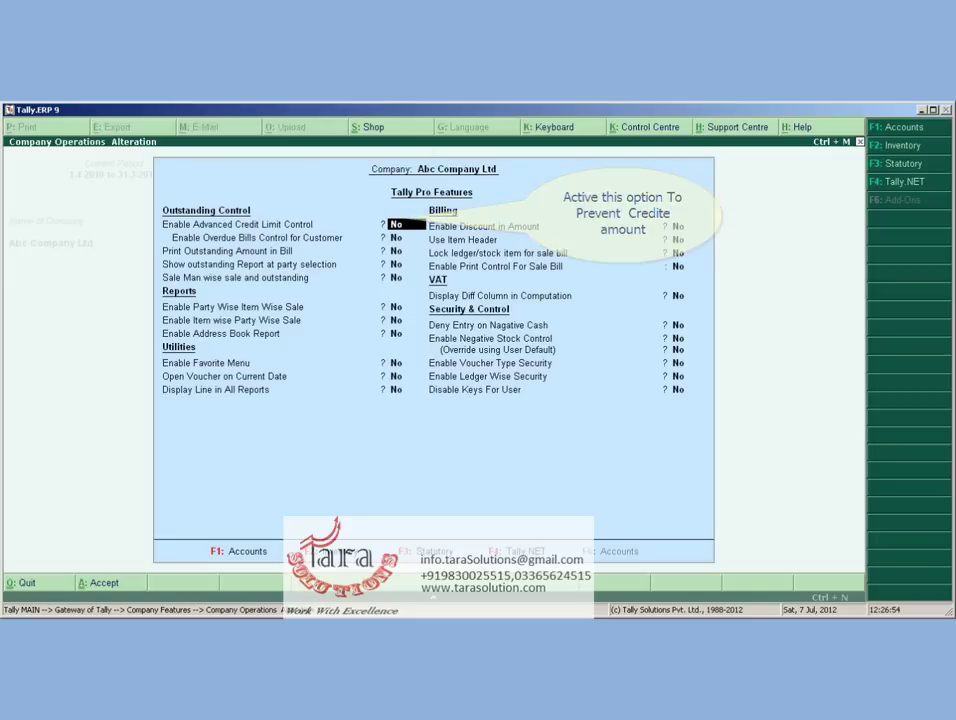
key("y")
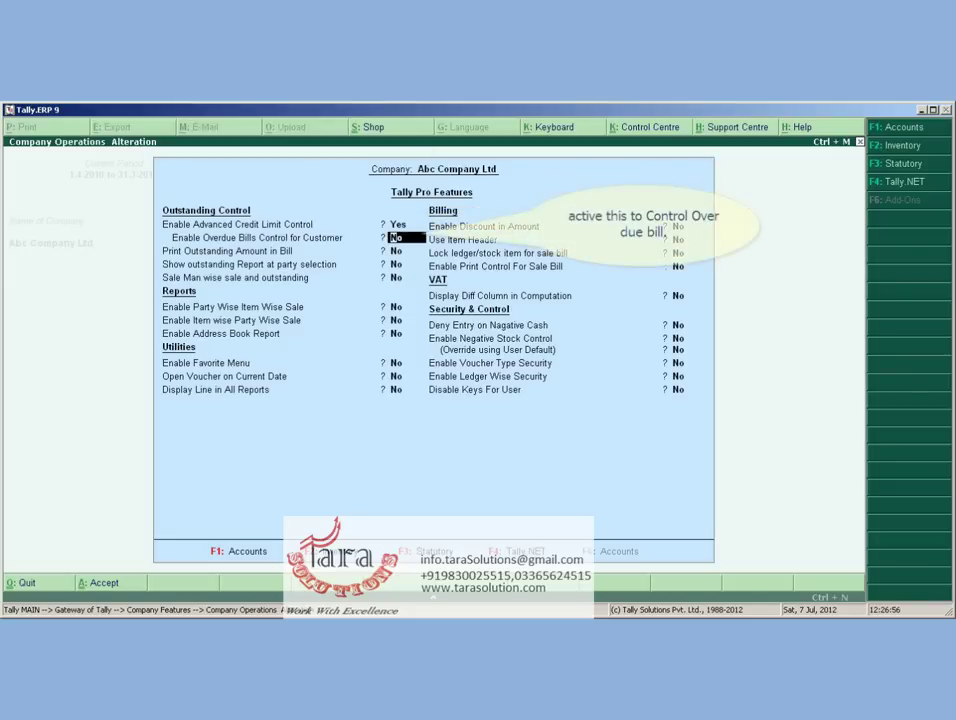
key("y")
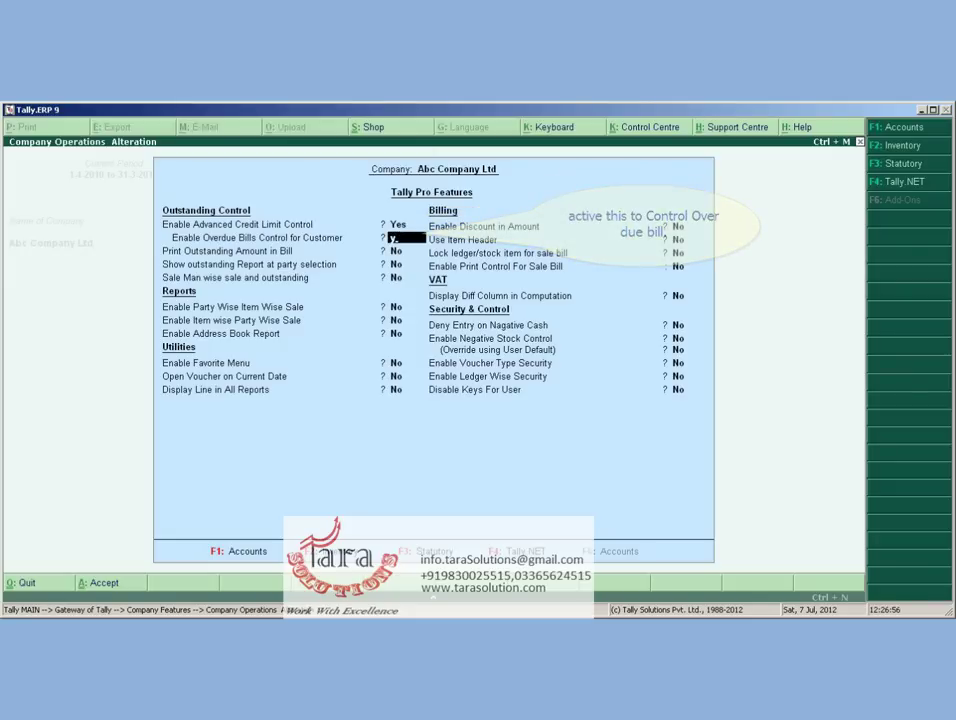
key("Return")
key("y")
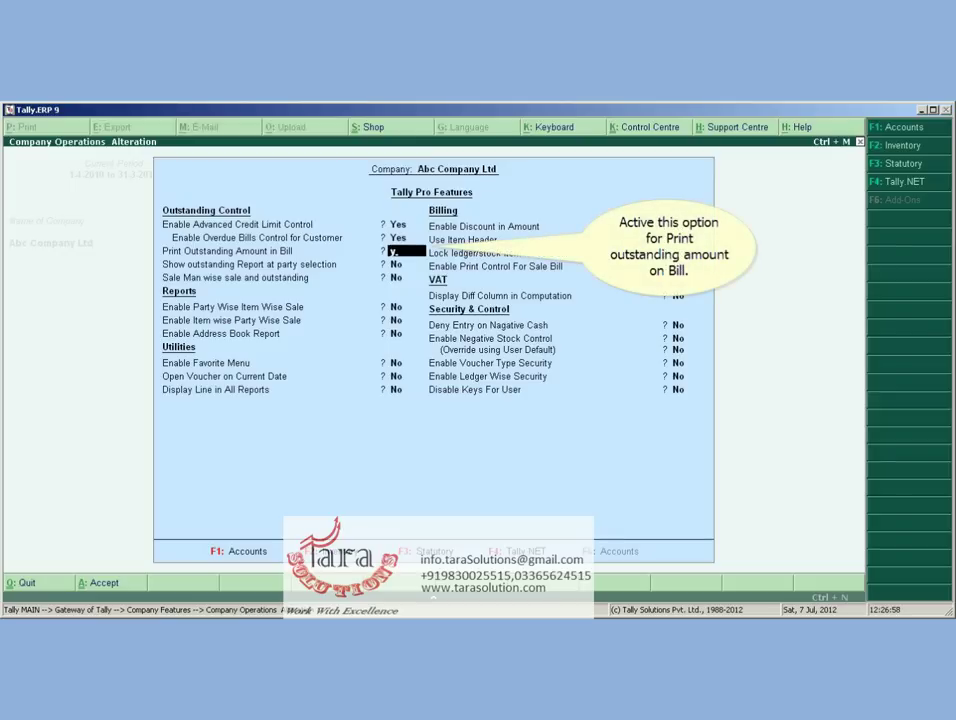
key("Return")
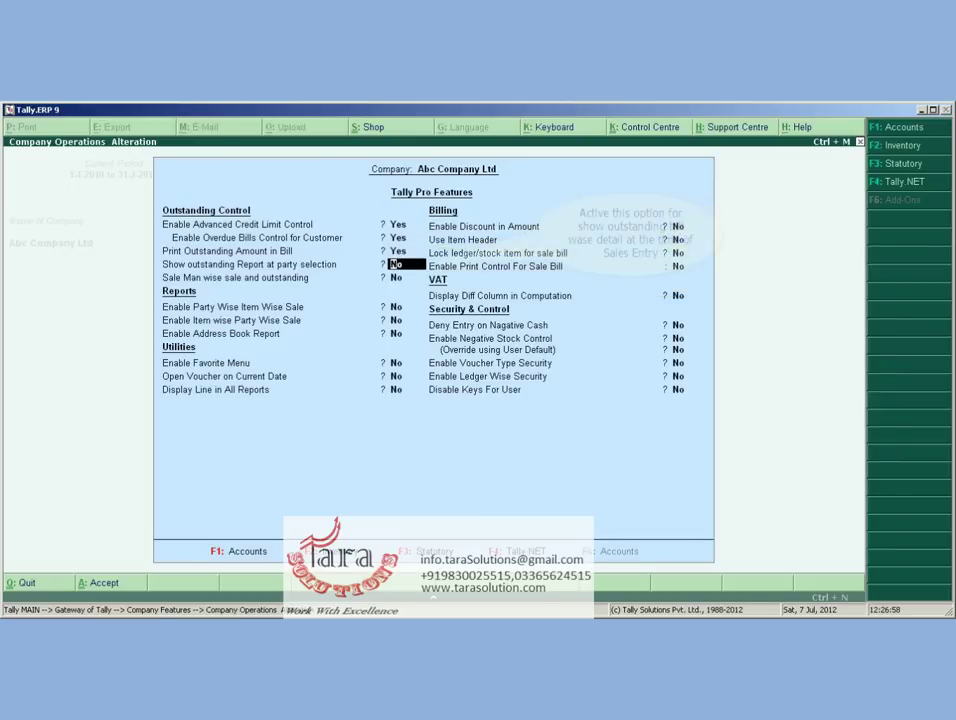
key("y")
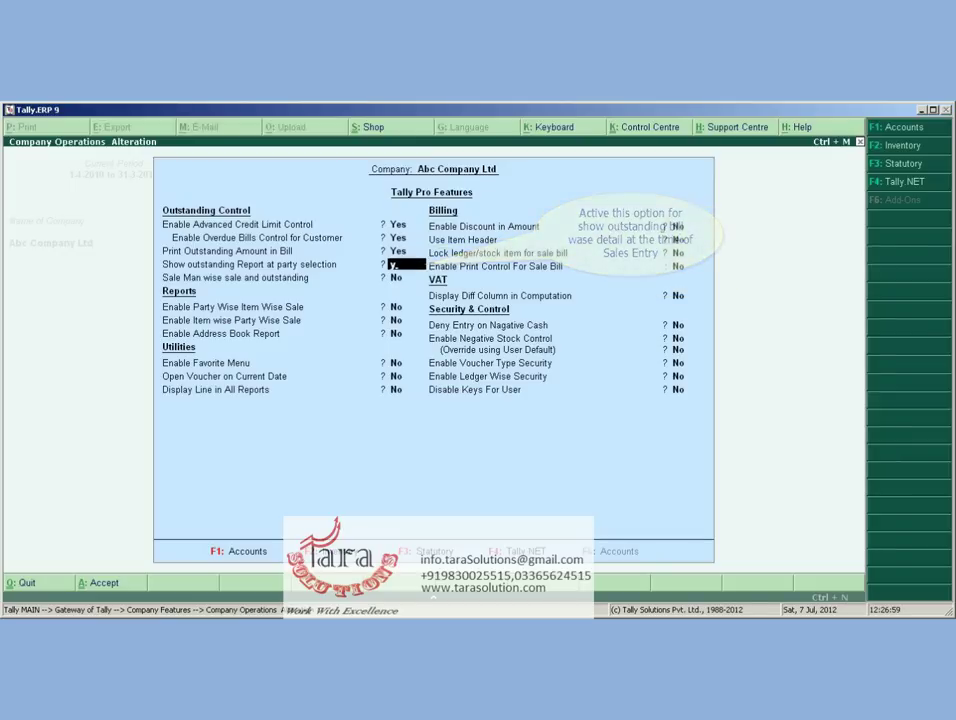
key("Return")
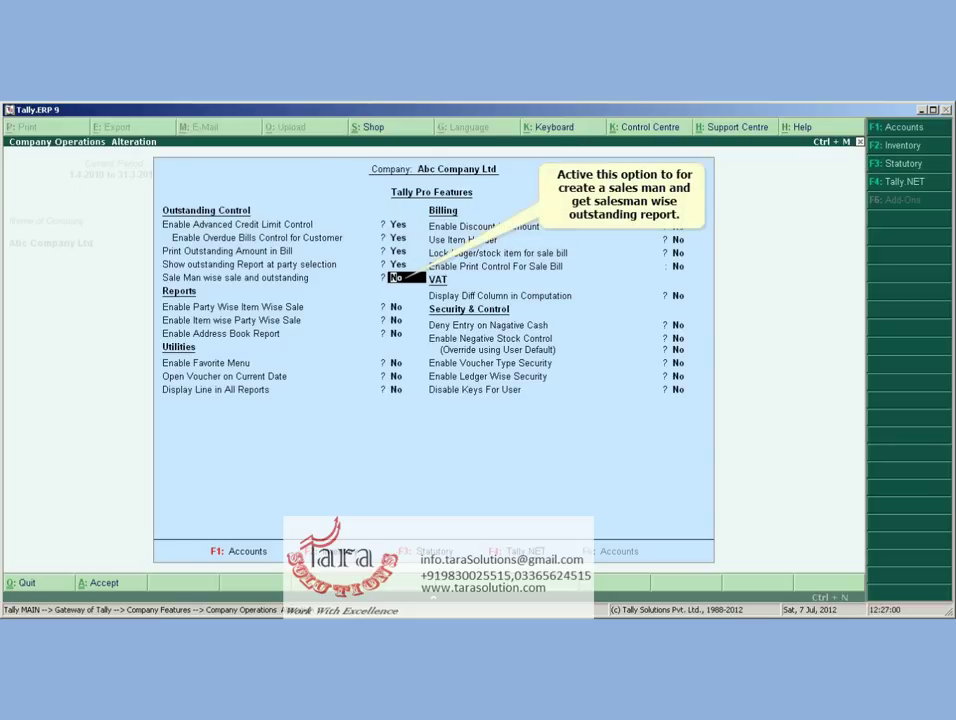
Enable Salesman Wise Sale, Party Wise Item Wise Sale, Item Wise Party Wise Sale and Address Book reports
key("y")
key("Return")
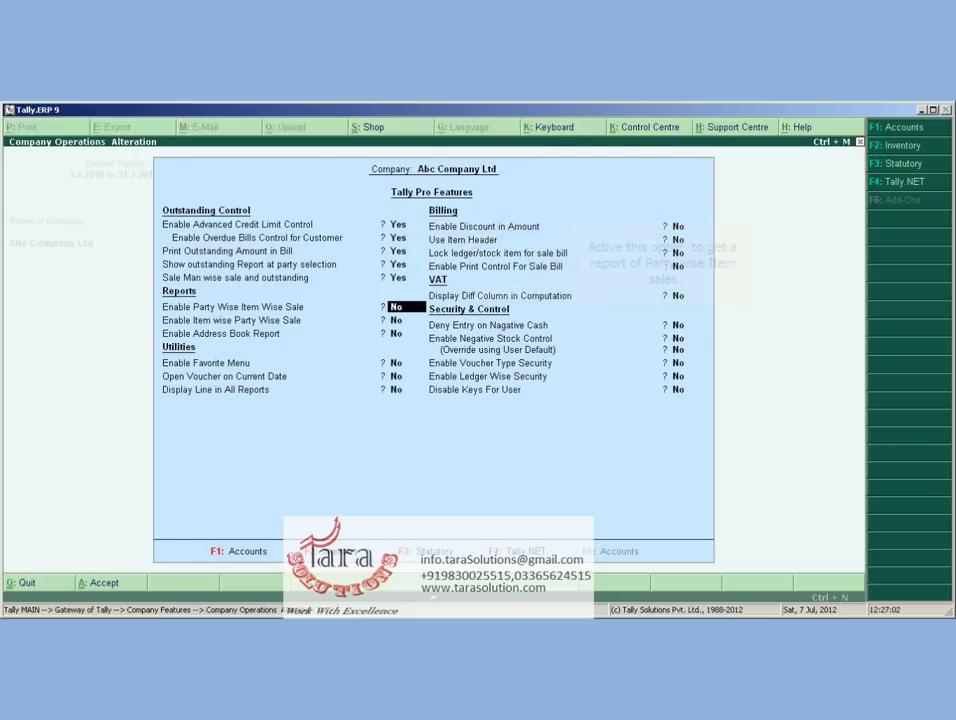
key("y")
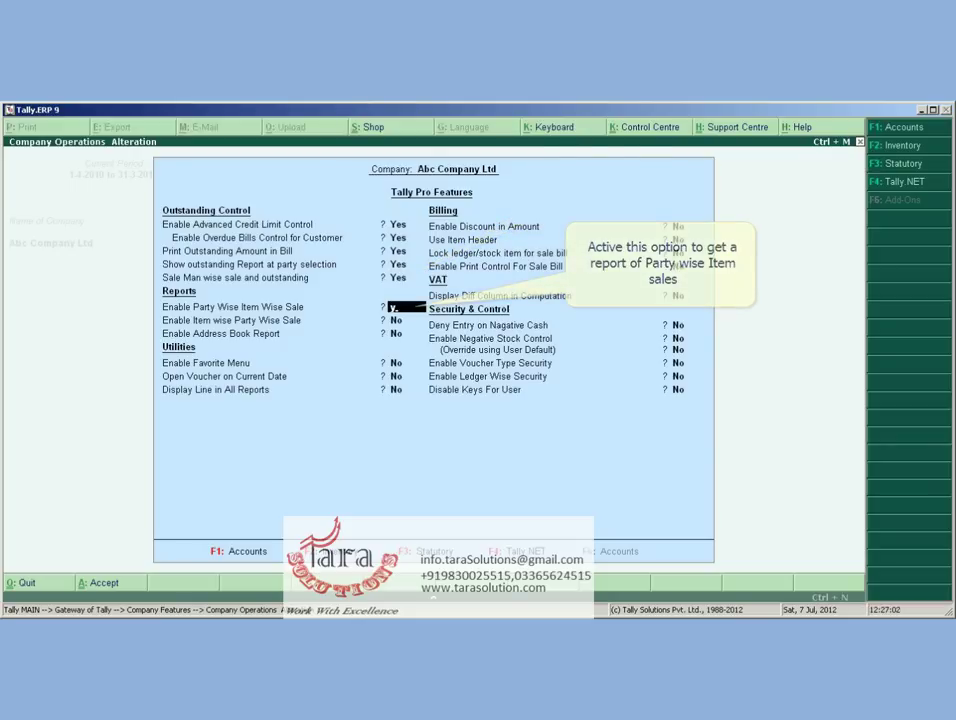
key("Return")
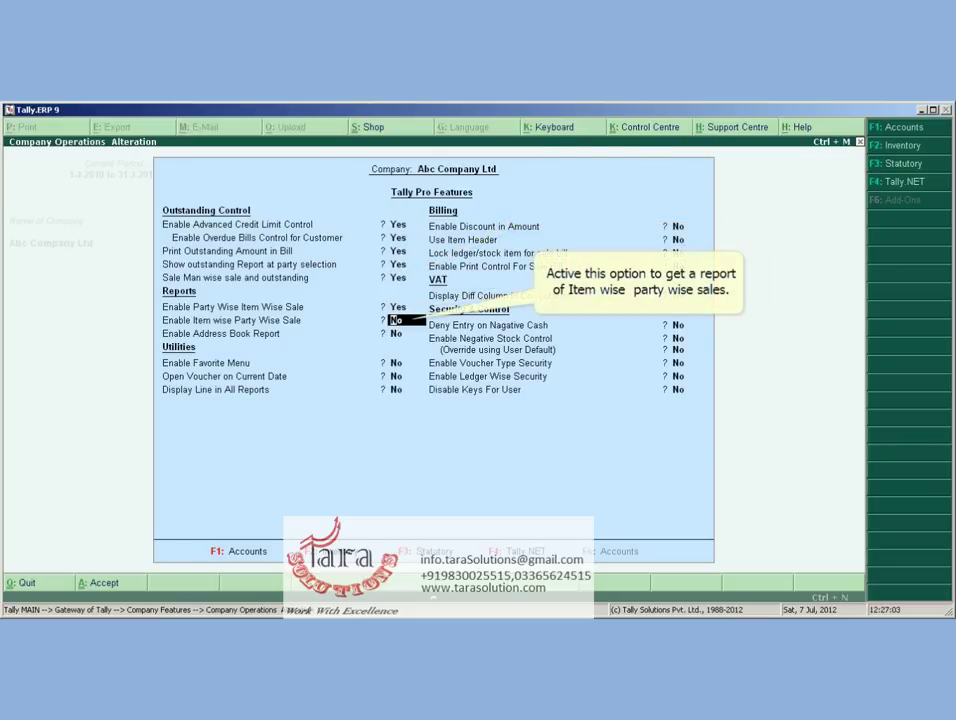
key("y")
key("Return")
key("y")
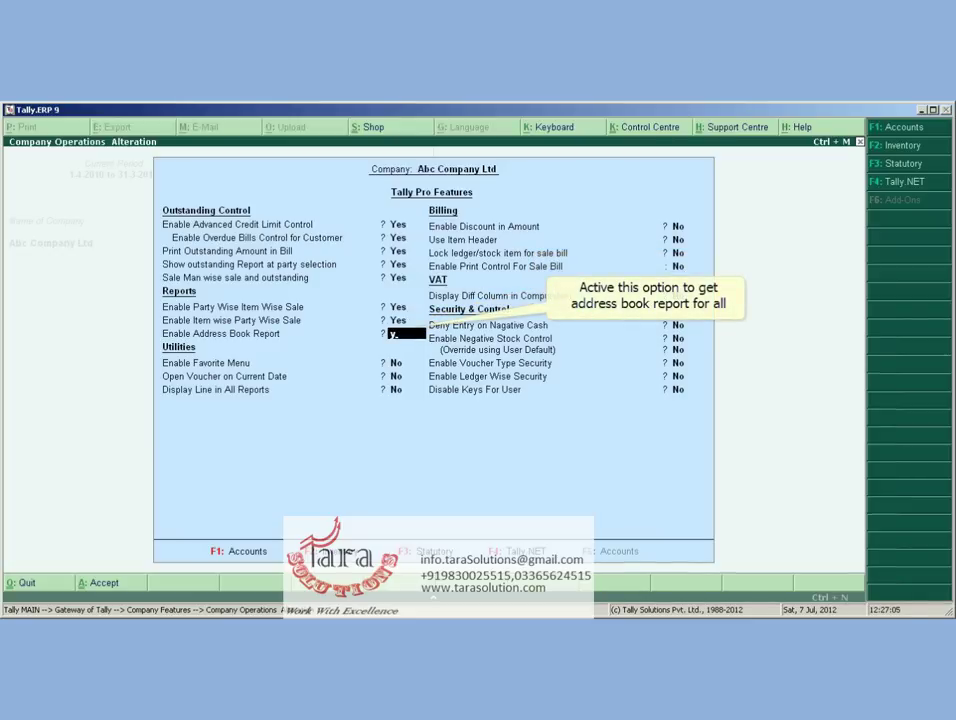
key("Return")
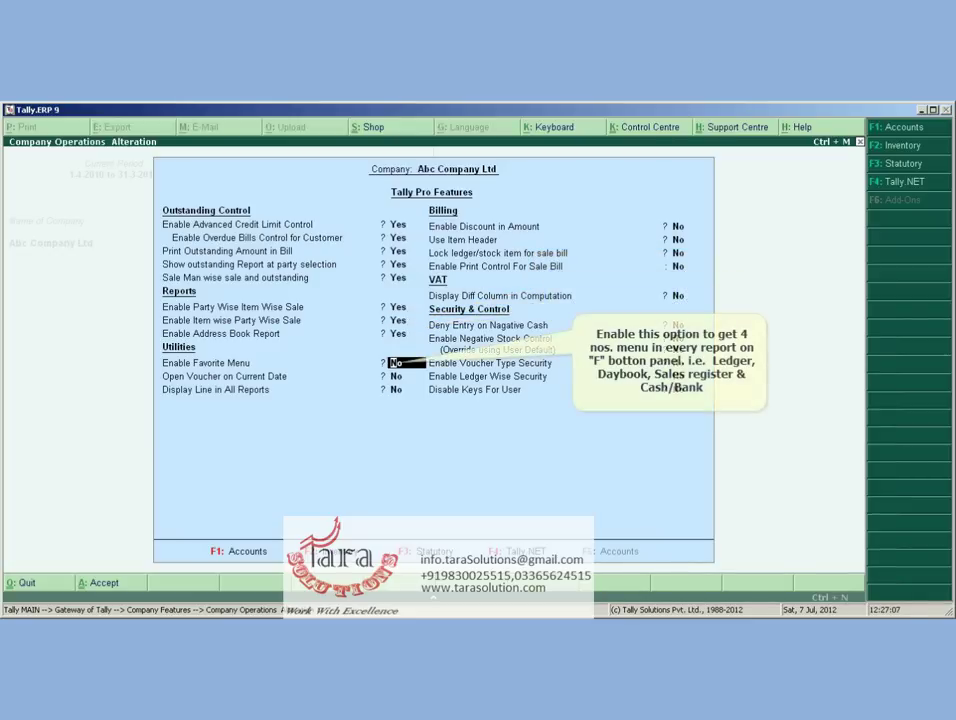
Set Favorite Menu, Open Voucher on Current Date and Display Line in All Reports to Yes
key("y")
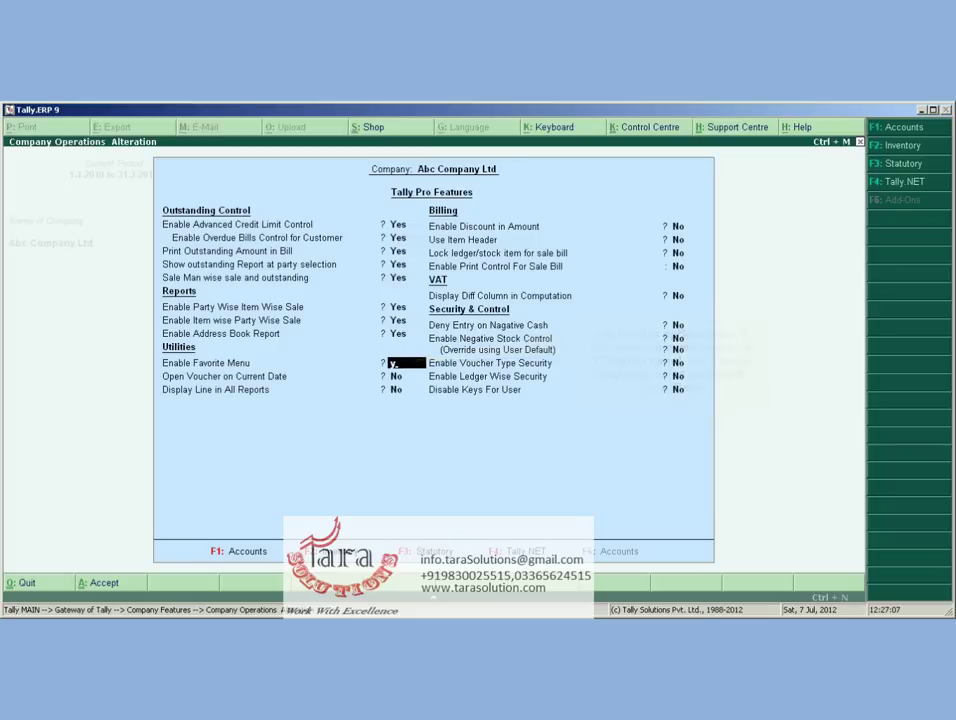
key("Return")
key("y")
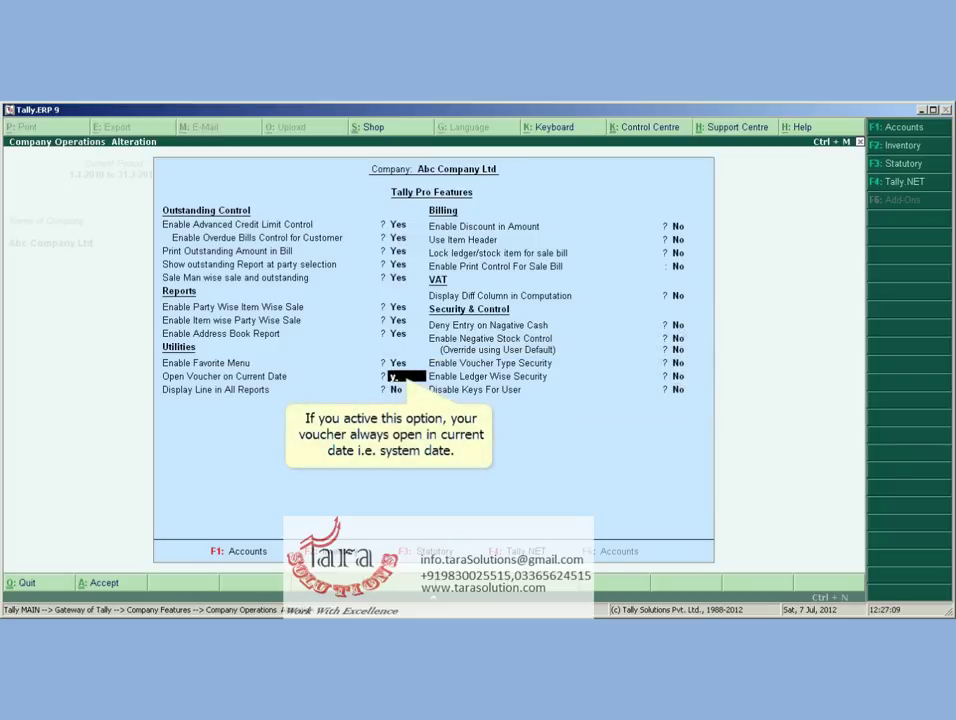
key("Return")
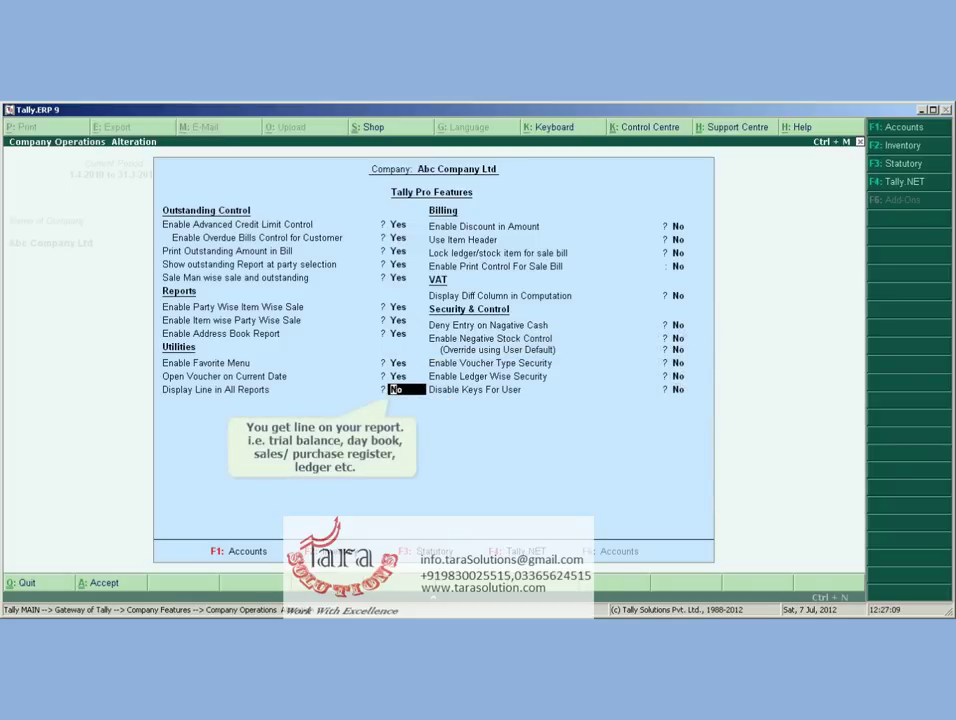
key("y")
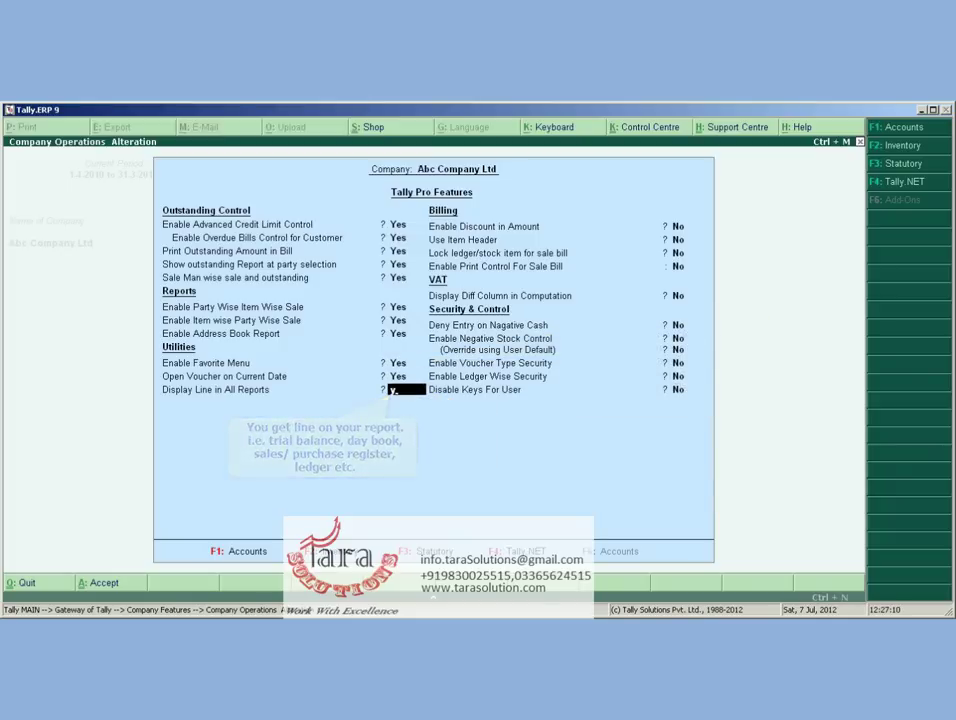
key("Return")
key("Return")
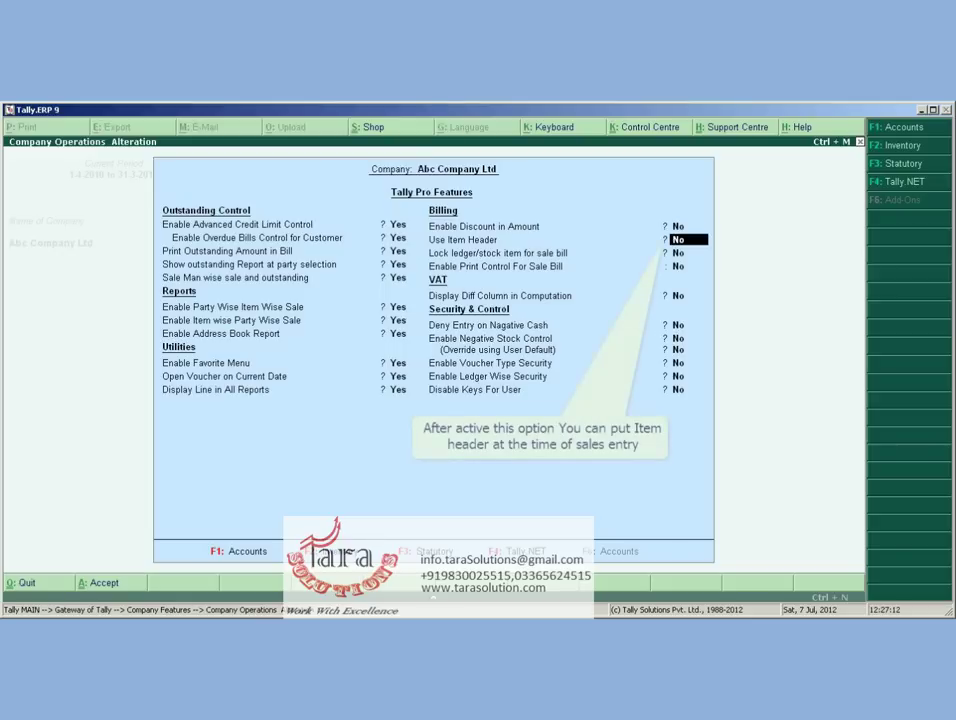
Enable Use Item Header, sale bill ledger/item lock, sale bill print control and VAT difference column
key("y")
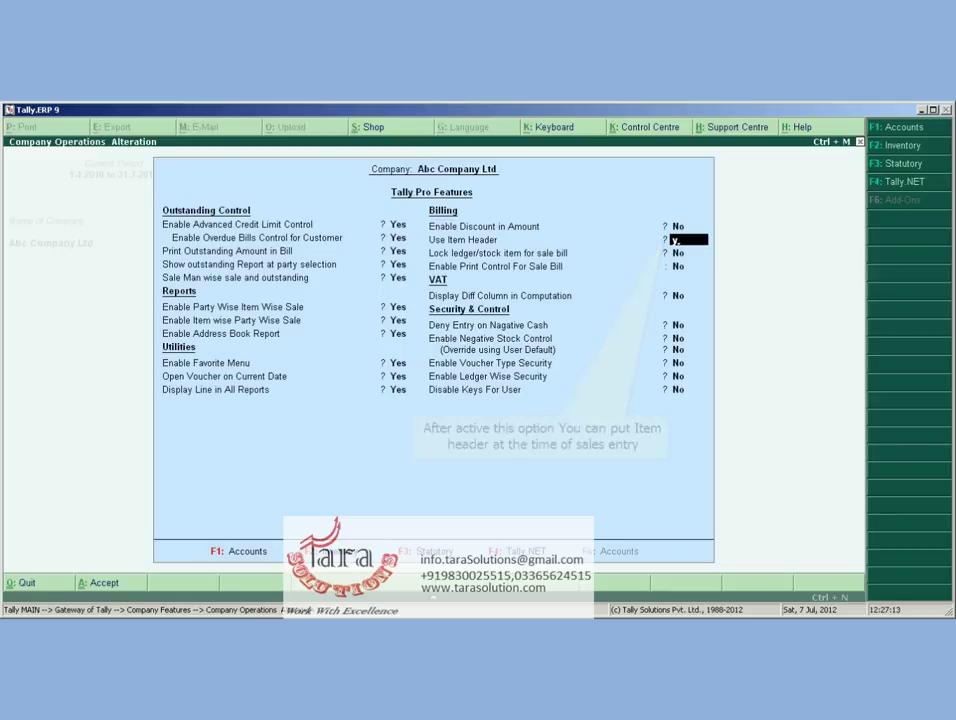
key("Return")
key("y")
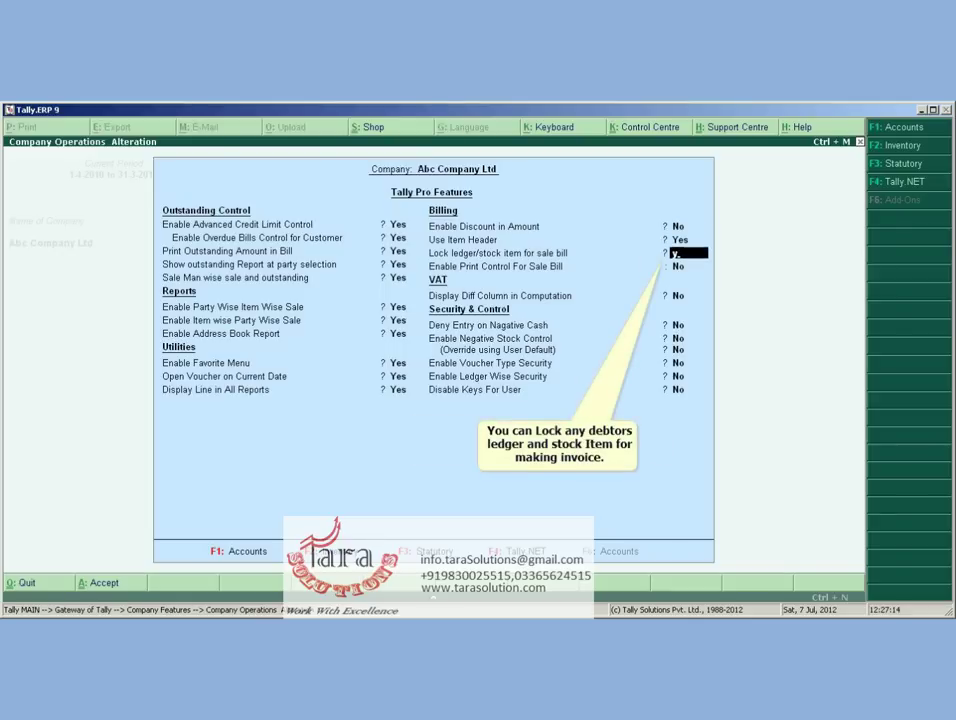
key("Return")
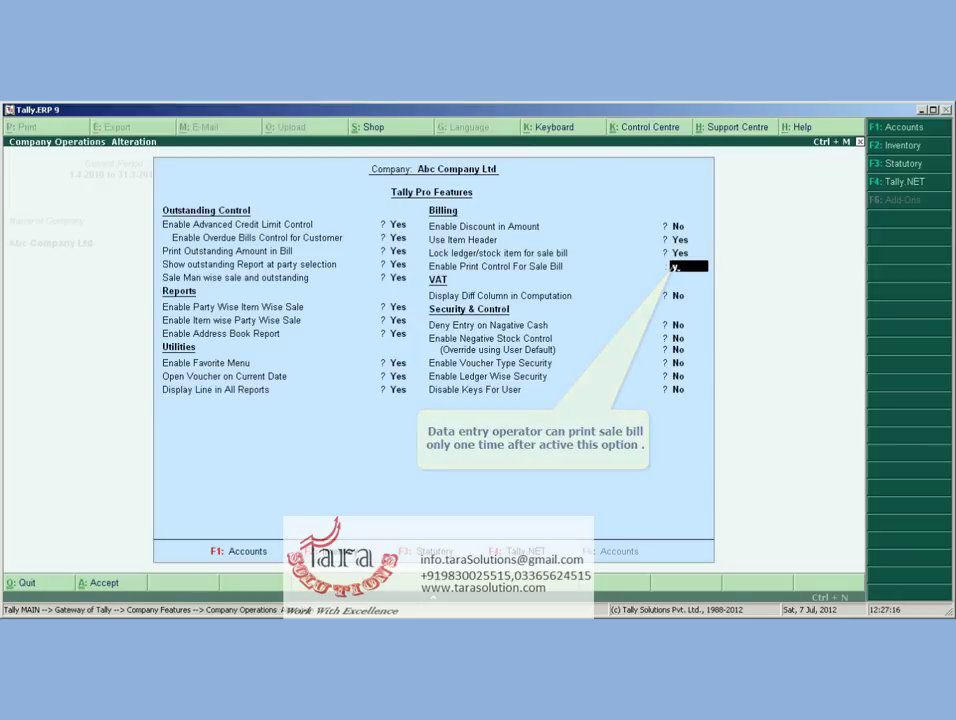
key("y")
key("Return")
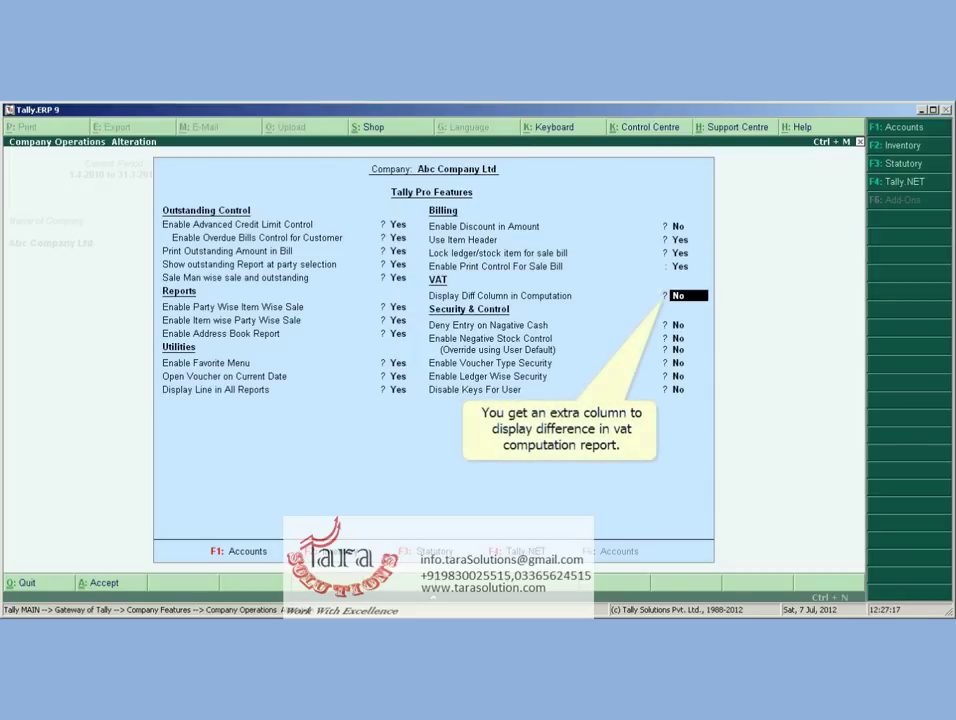
key("y")
key("Return")
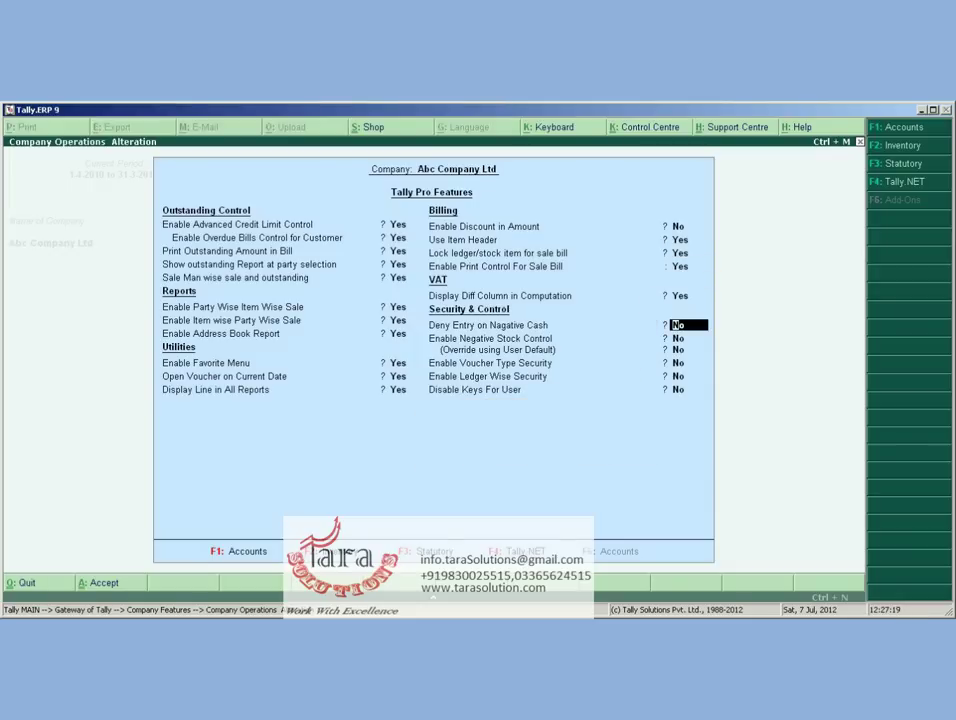
Set Deny Entry on Negative Cash and Enable Negative Stock Control to Yes
key("y")
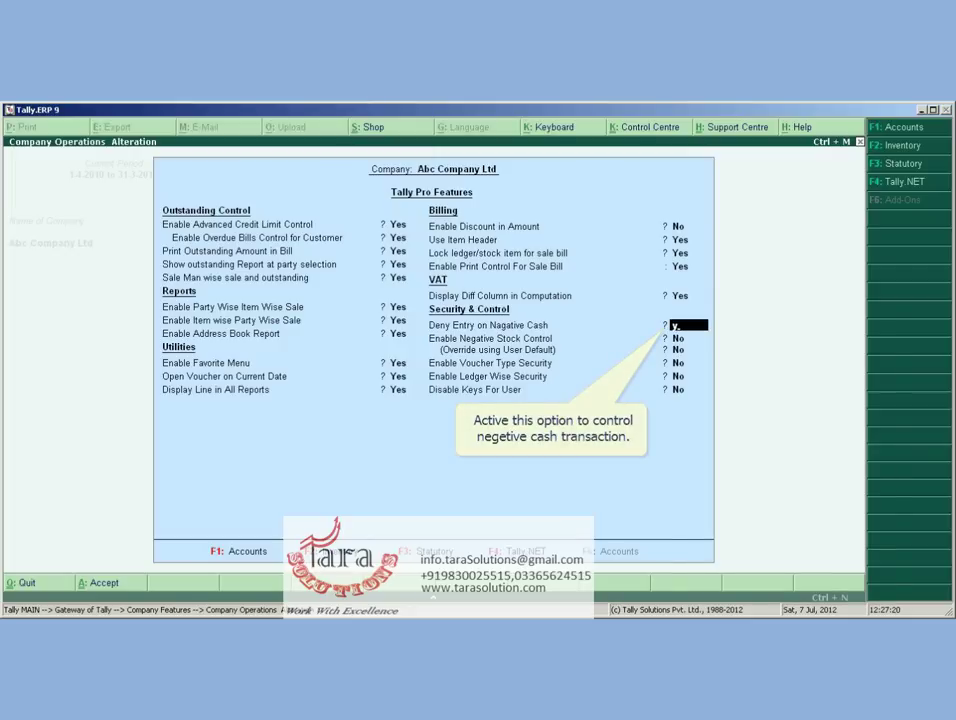
key("Return")
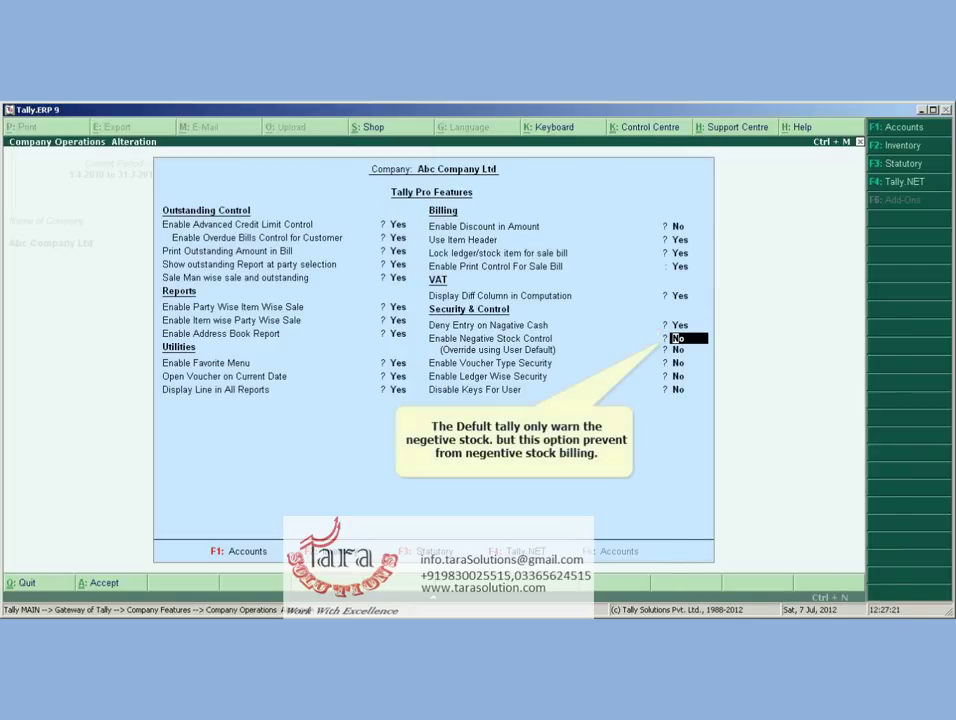
type("y")
key("Return")
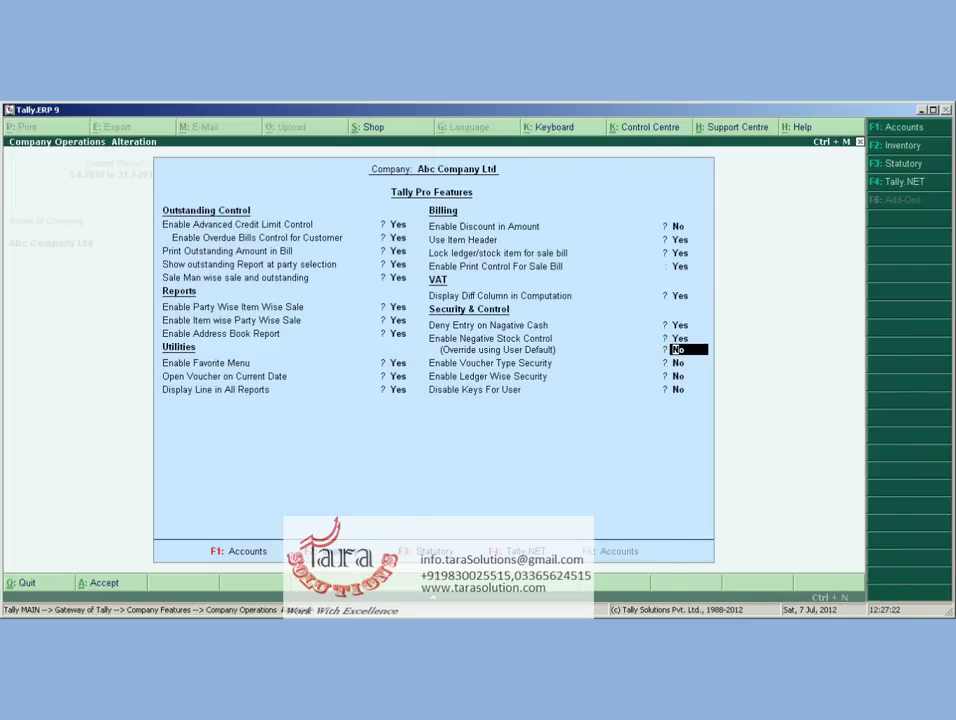
Set Override using User Default to Yes and close the user list with no user chosen
key("y")
key("Return")
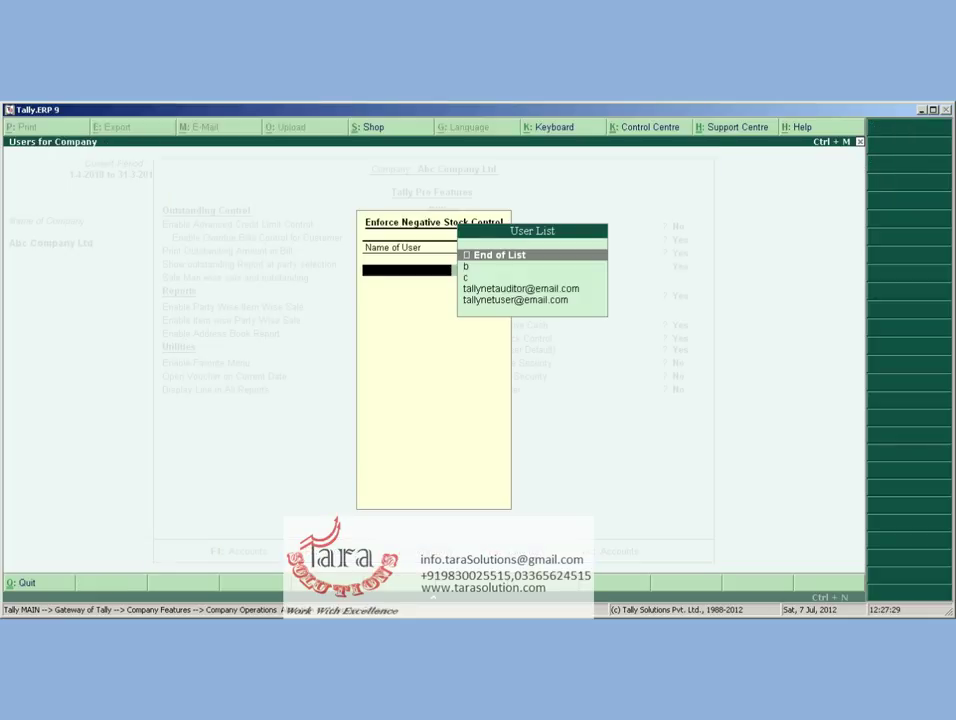
key("Return")
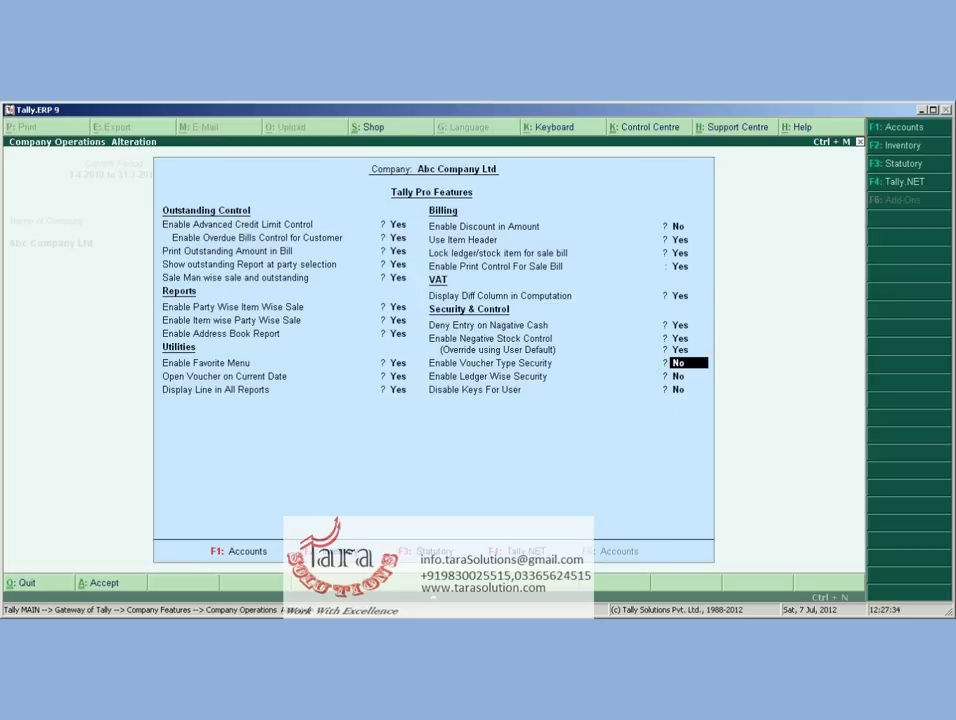
Enable Voucher Type and Ledger Wise Security, leave every disabled key at No, and accept the features
key("y")
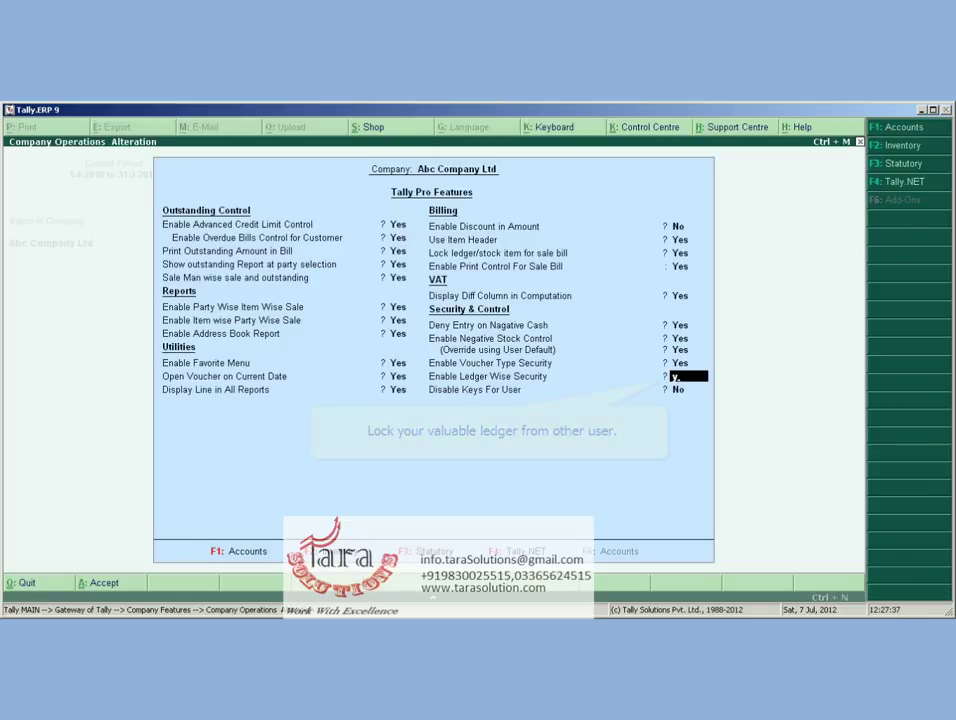
key("y")
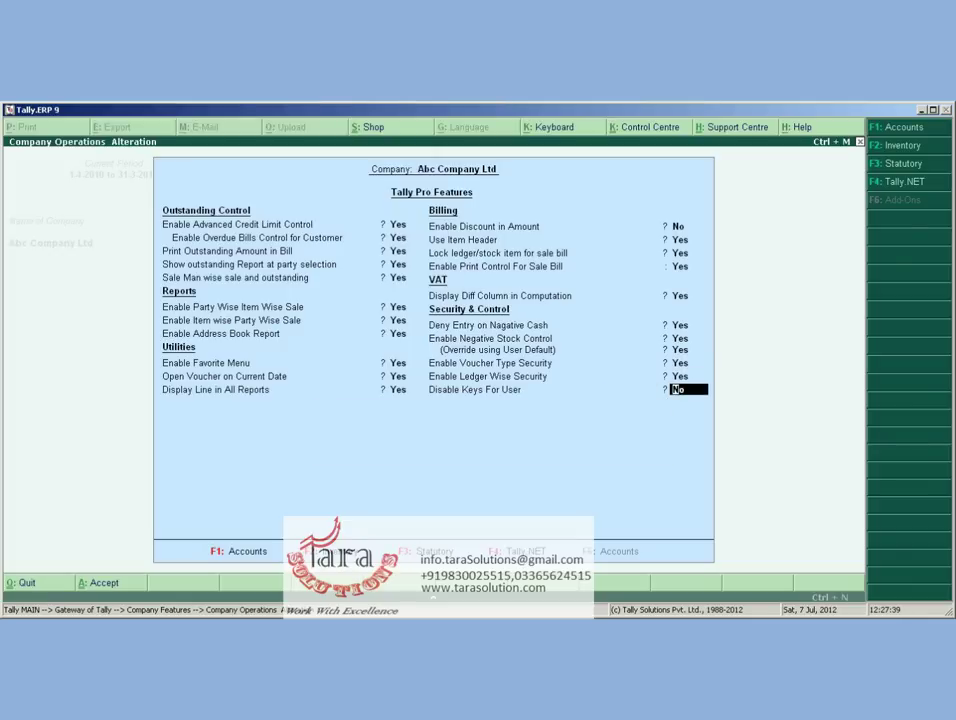
key("y")
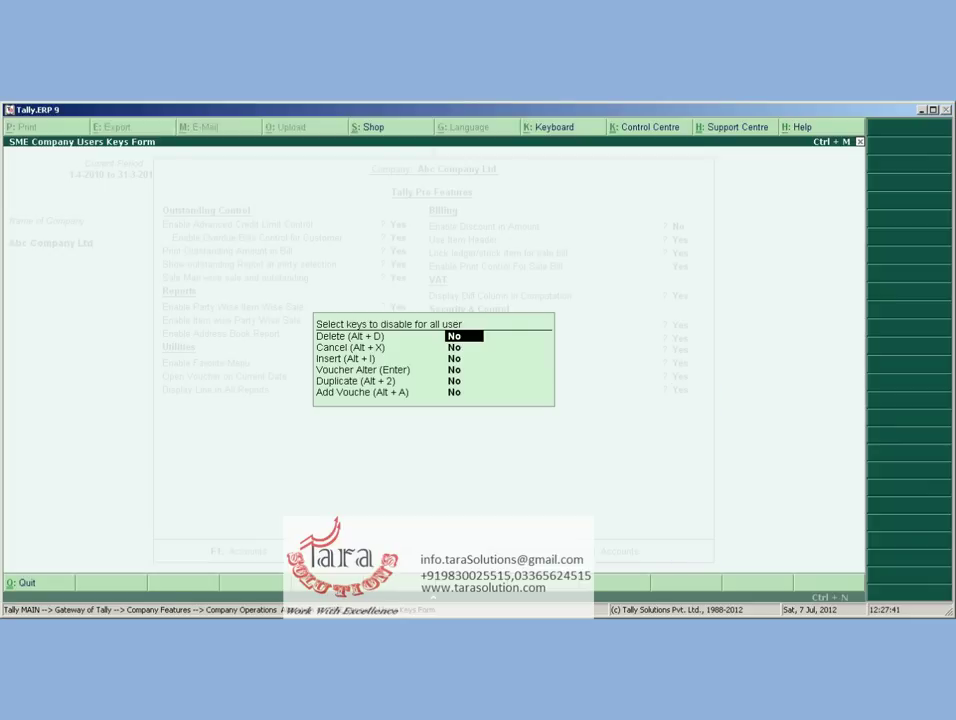
key("Return")
key("Return")
key("Return")
key("Return")
key("Return")
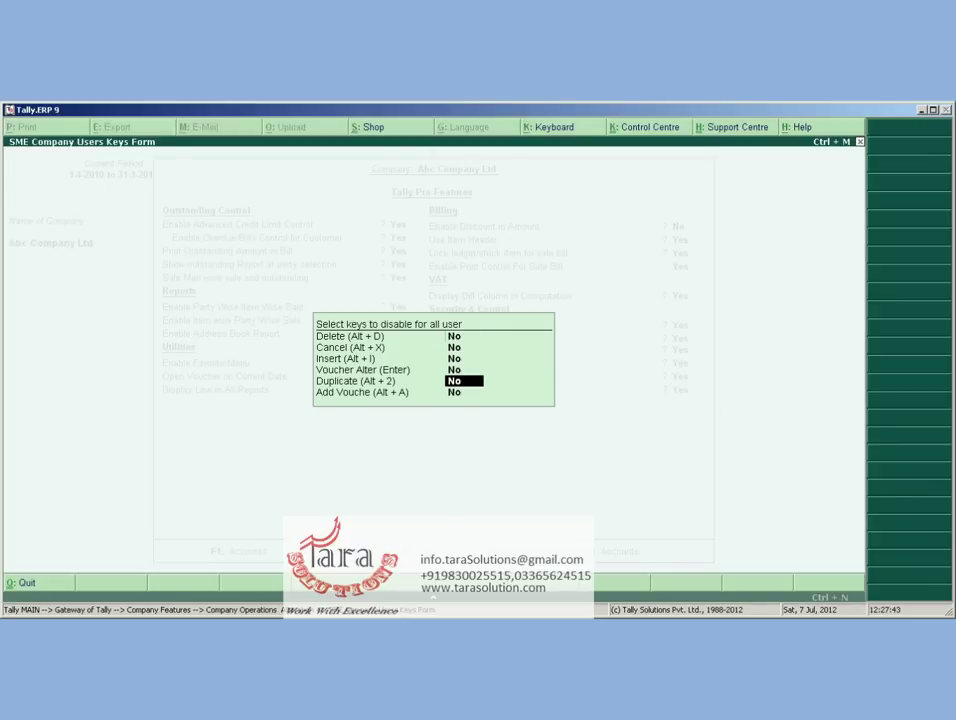
key("Return")
key("y")
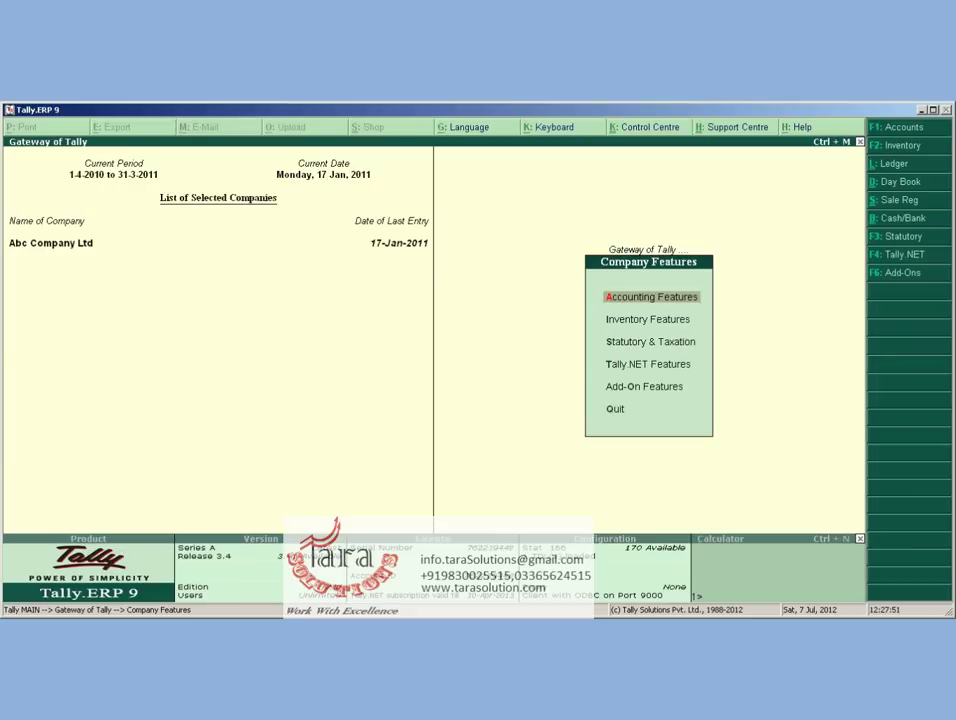
Open the Extra Reports Address Book for Sundry Creditors and view the Maruthi Traders entry
key("Escape")
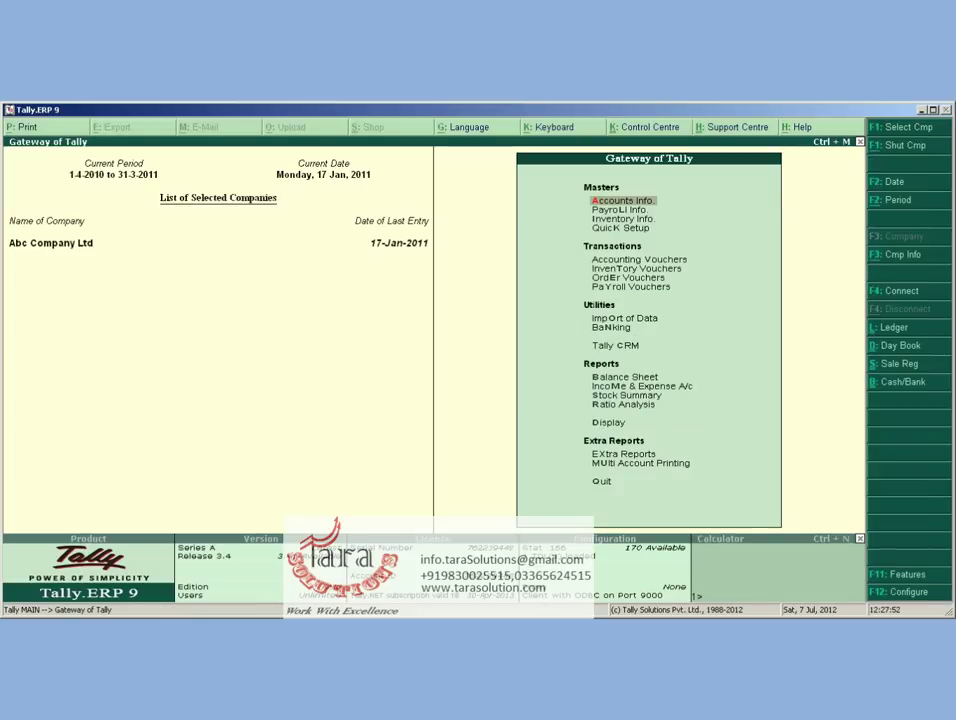
key("Up")
key("Up")
key("Up")
key("Up")
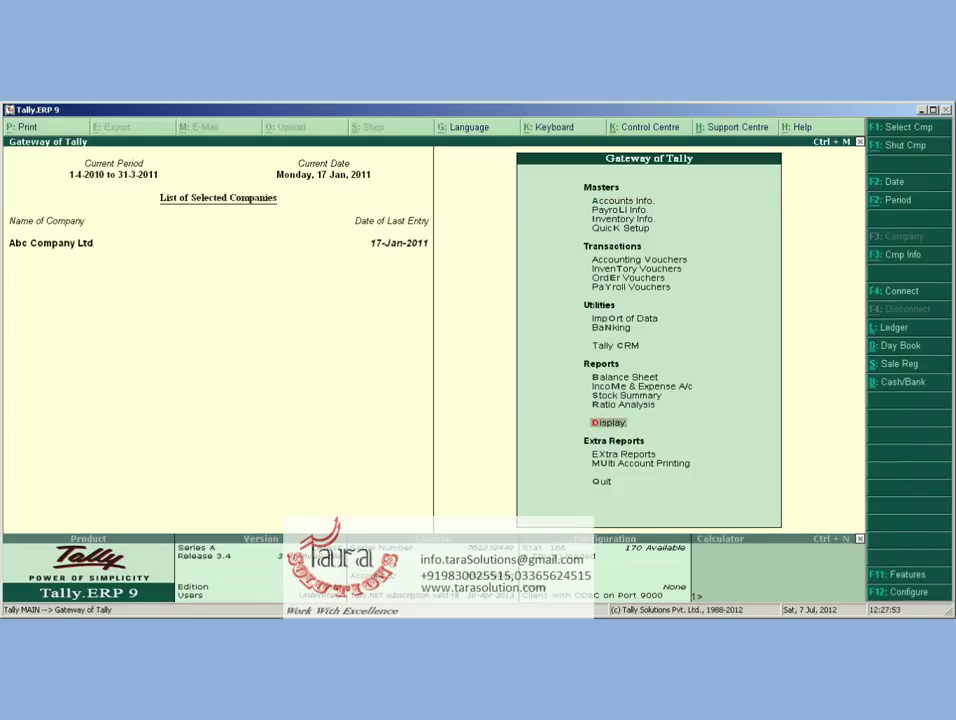
key("Down")
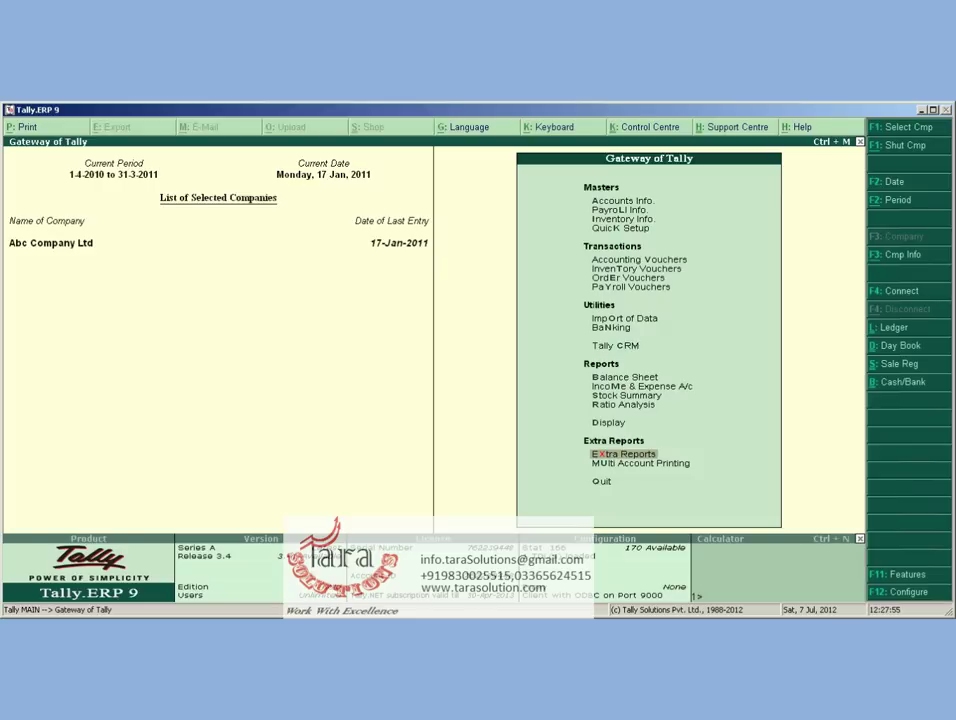
key("Return")
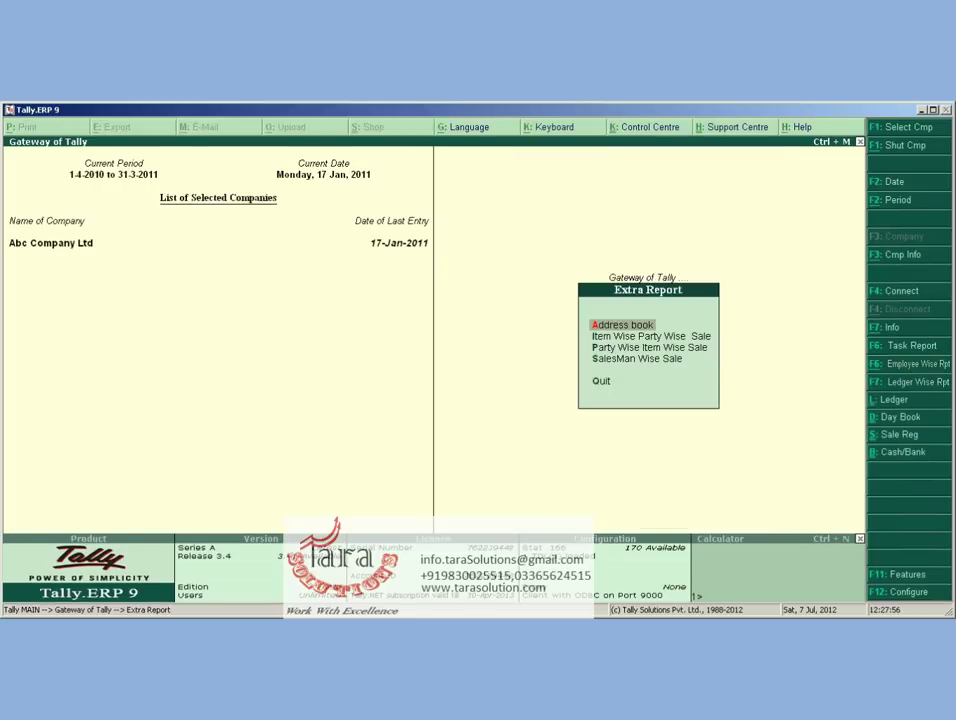
key("Return")
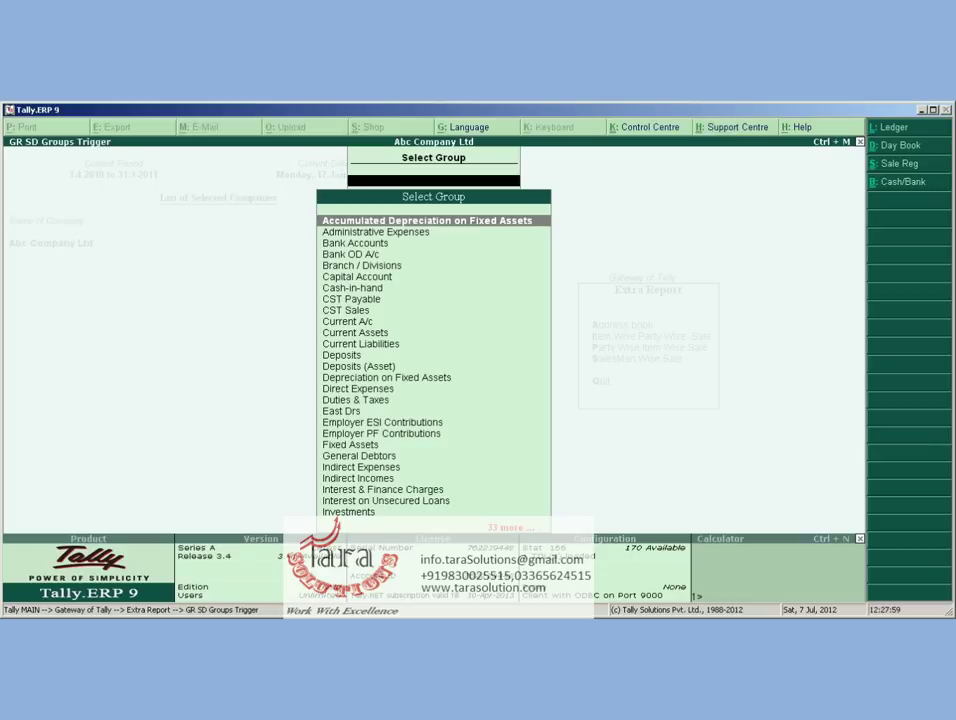
type("Su")
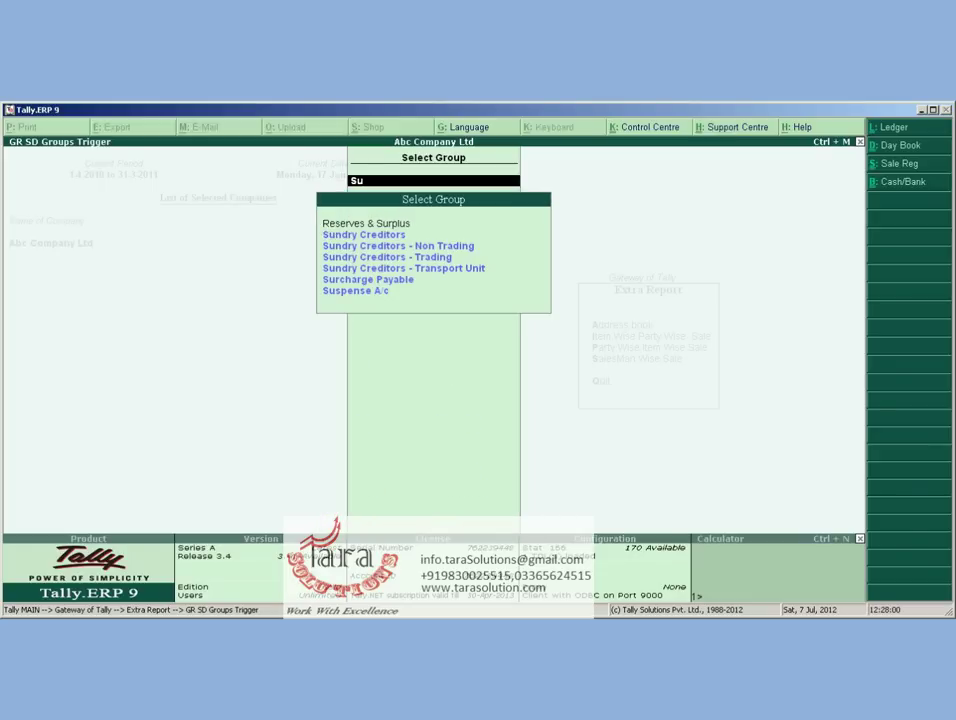
type("n")
key("Return")
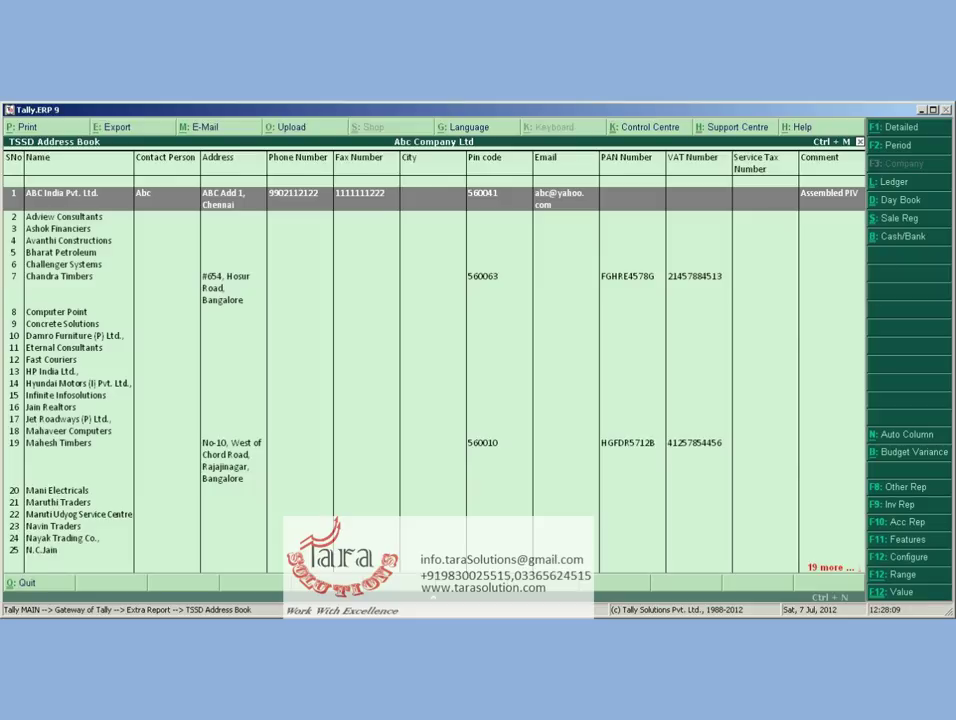
left_click(58, 502)
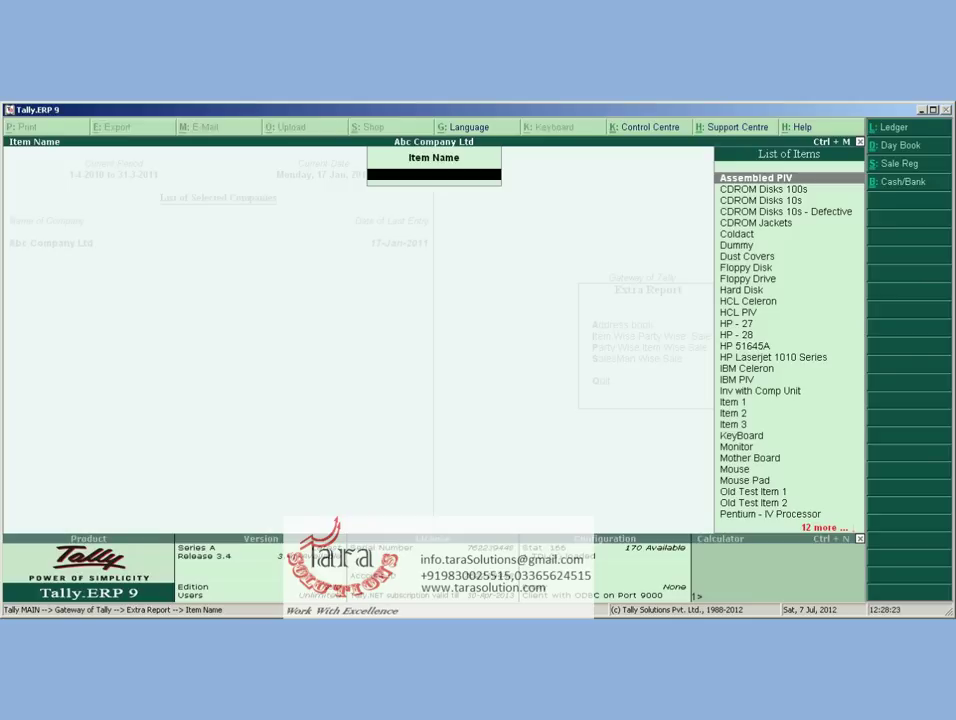
type("A")
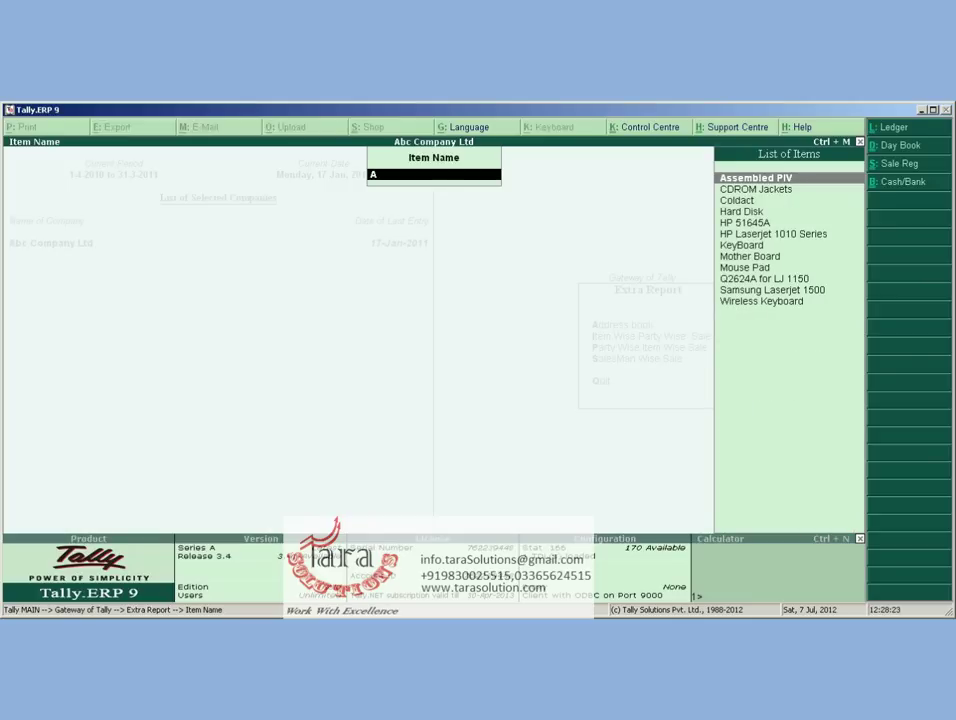
key("space")
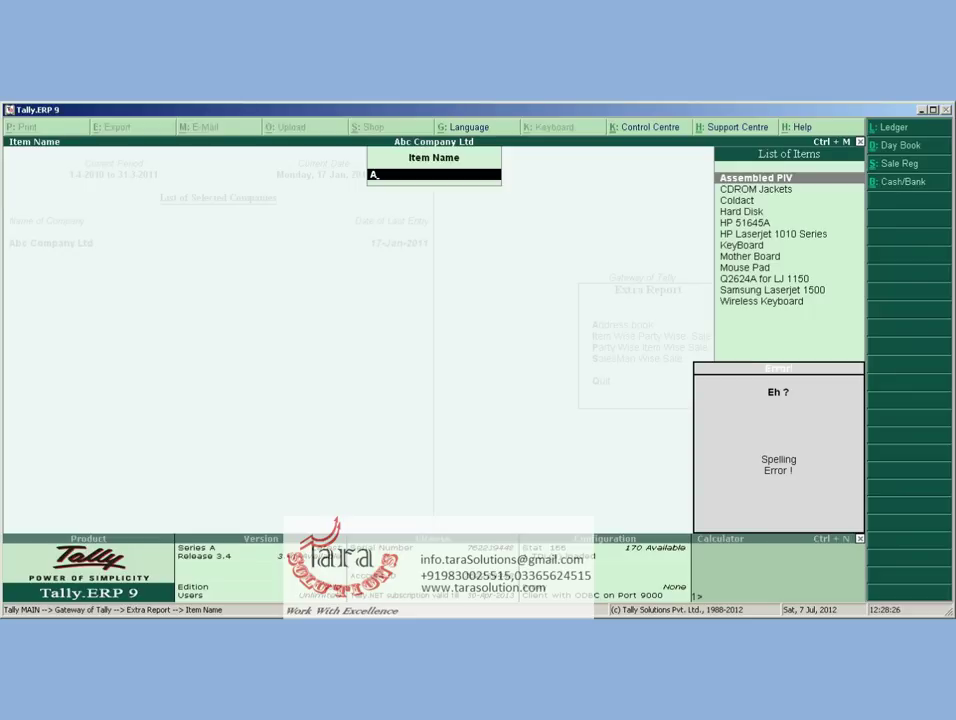
key("BackSpace")
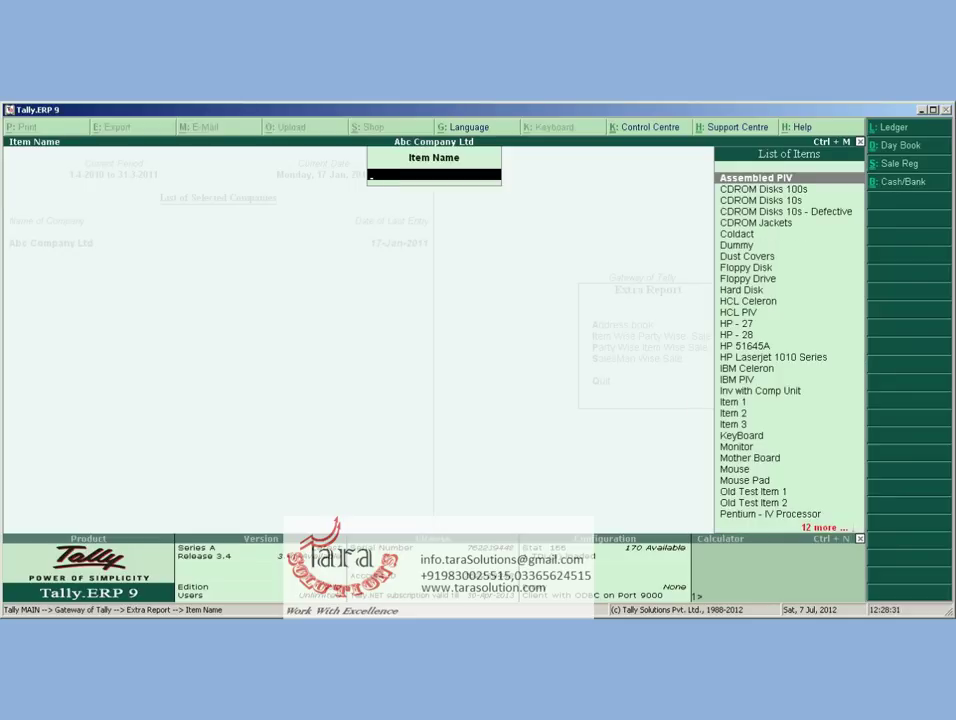
type("H")
key("Return")
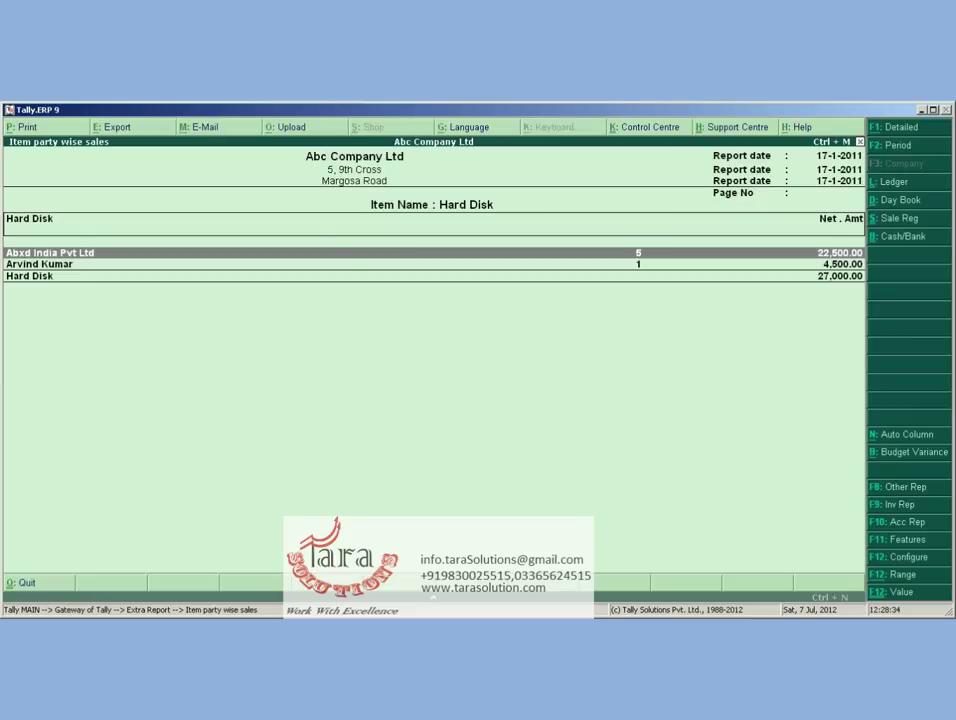
left_click(40, 264)
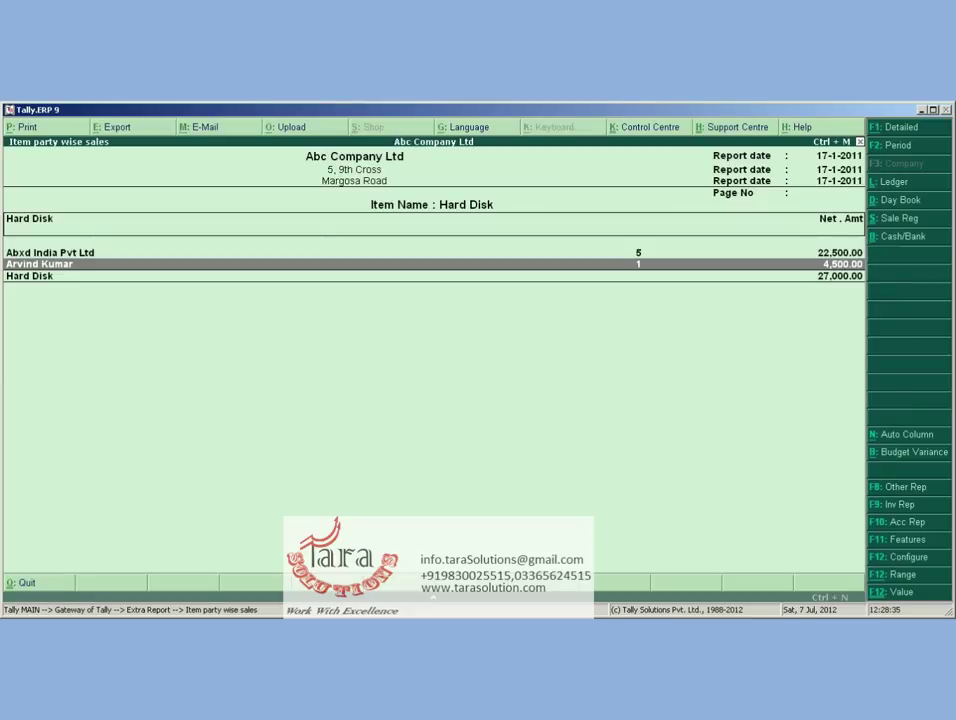
left_click(50, 252)
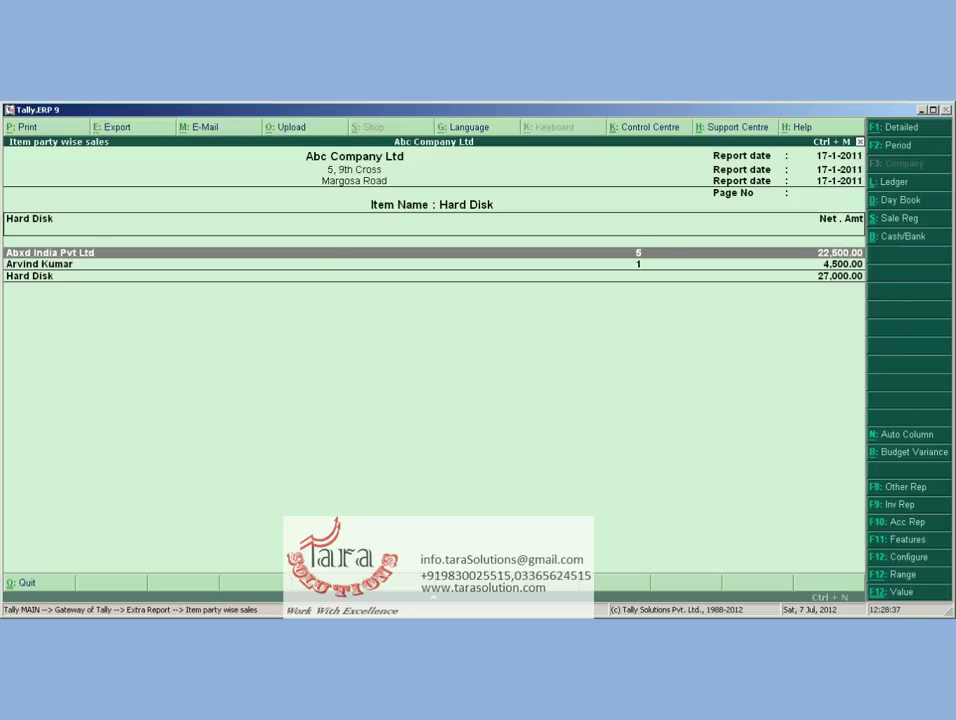
left_click(40, 264)
key("Escape")
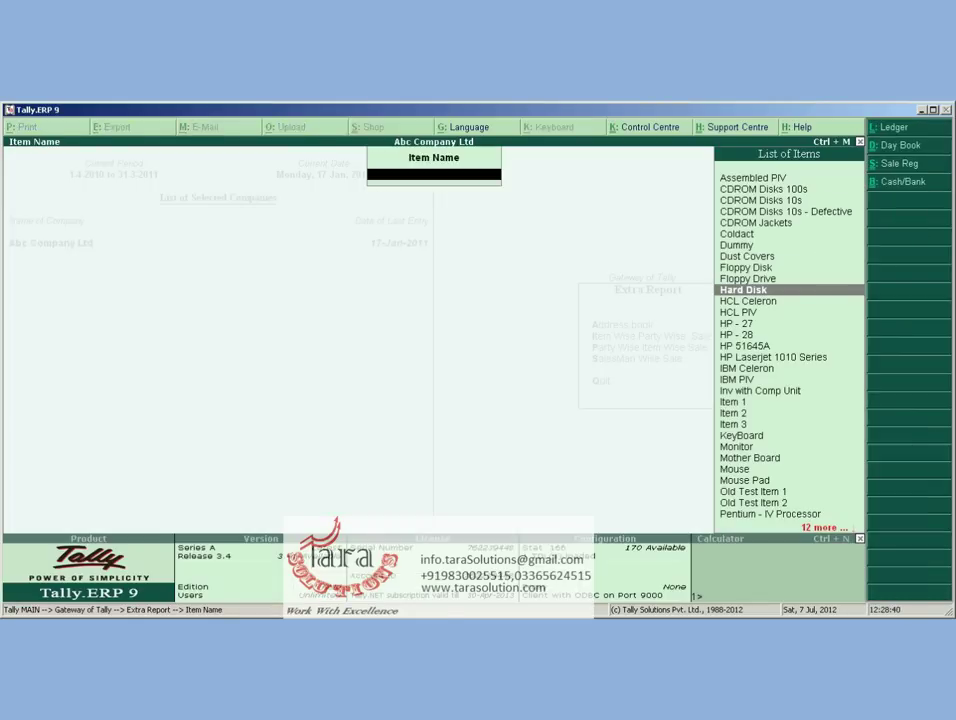
Open Party Wise Item Wise Sale for Abxd India Pvt Ltd, review Hard Disk and HP-27 rows, then exit
key("Escape")
key("Down")
key("Return")
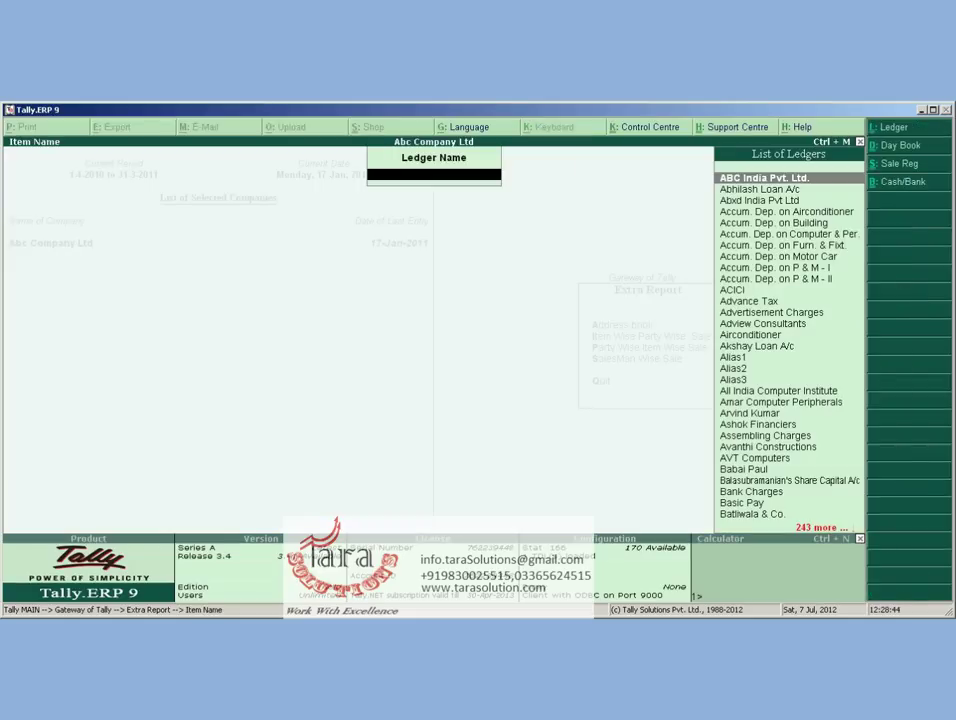
type("Ab")
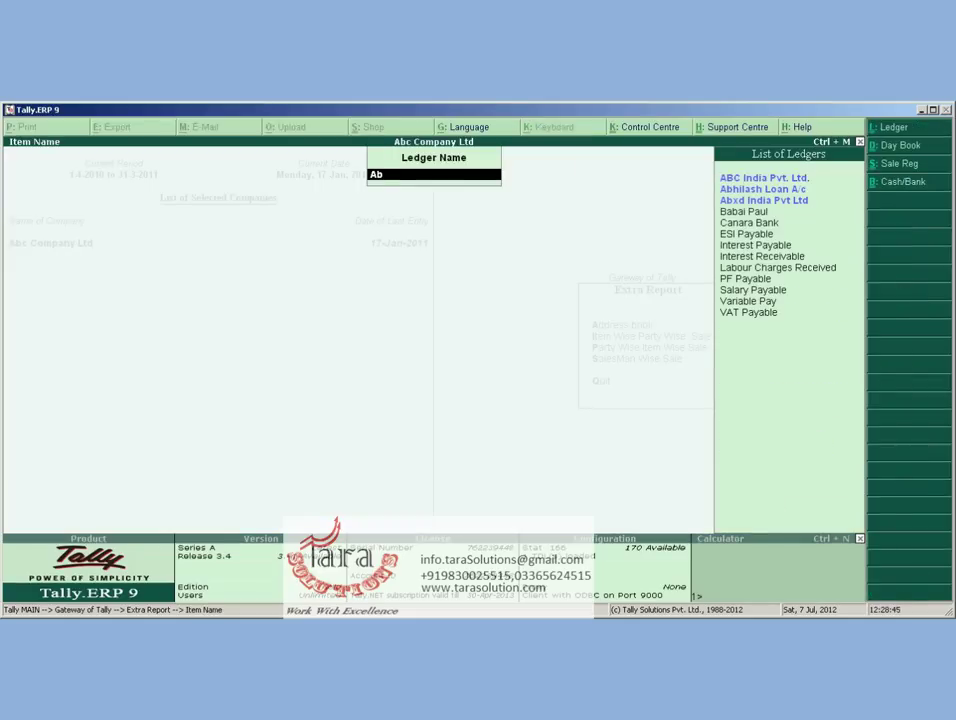
type("x")
key("Return")
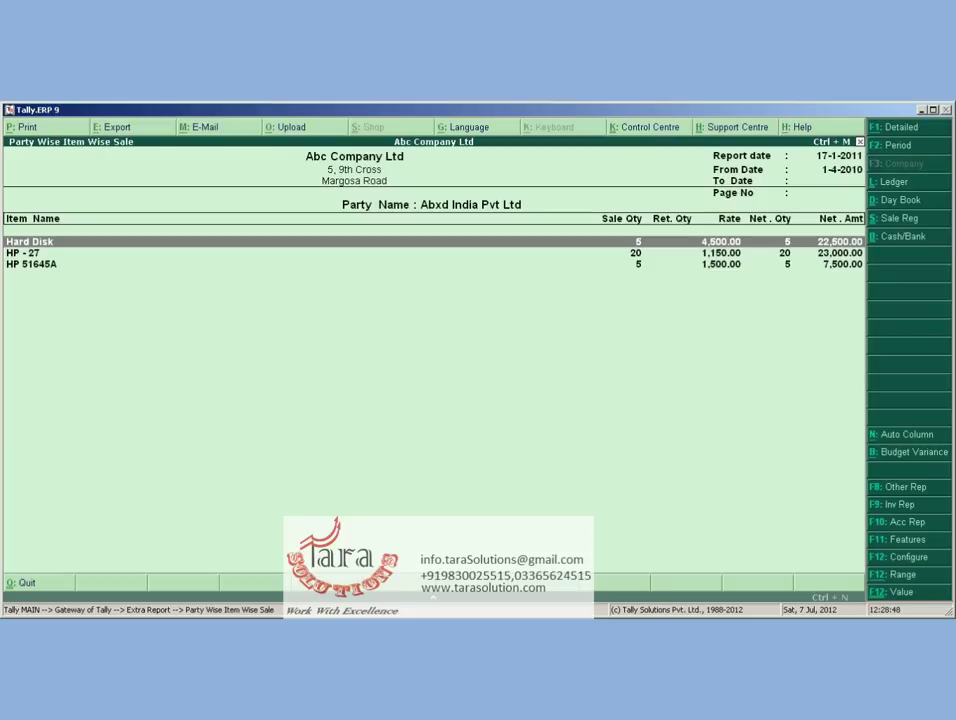
key("Down")
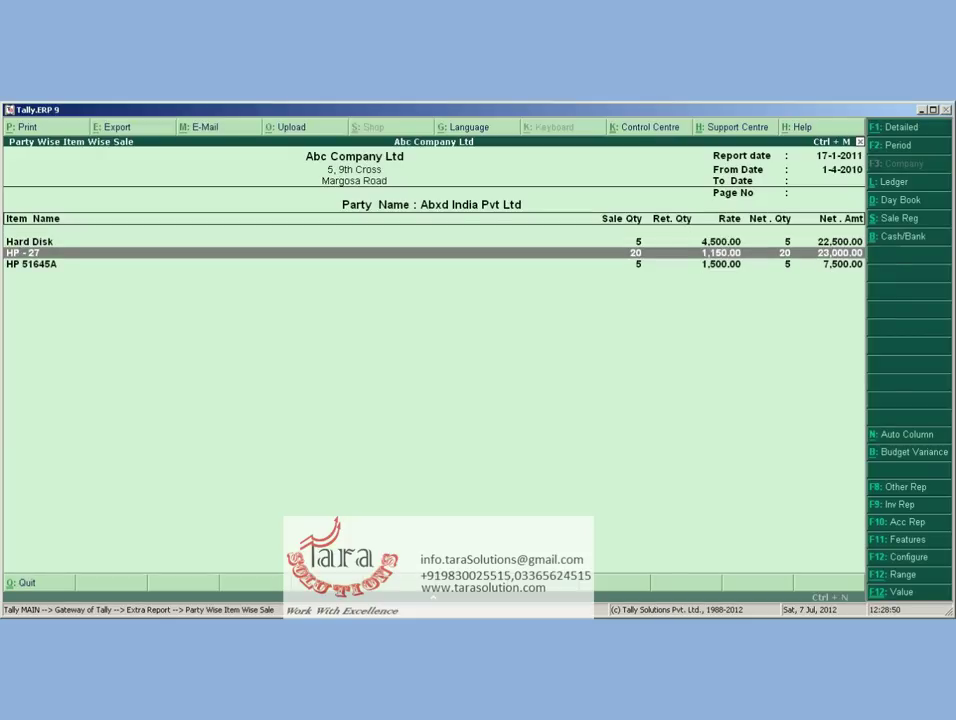
key("Up")
key("Down")
key("Up")
key("Escape")
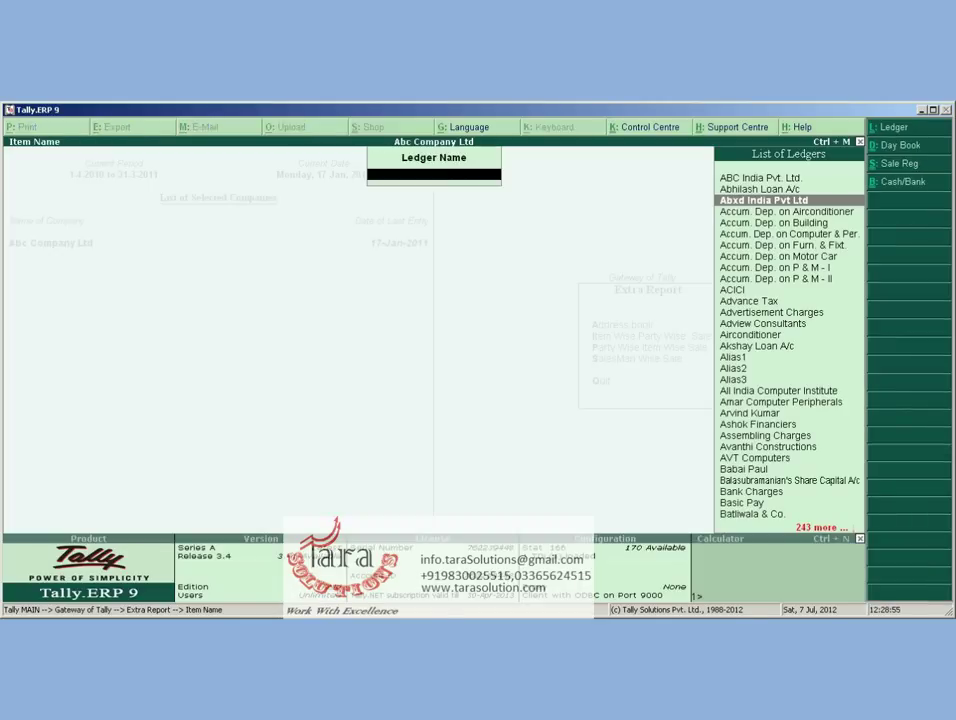
key("Escape")
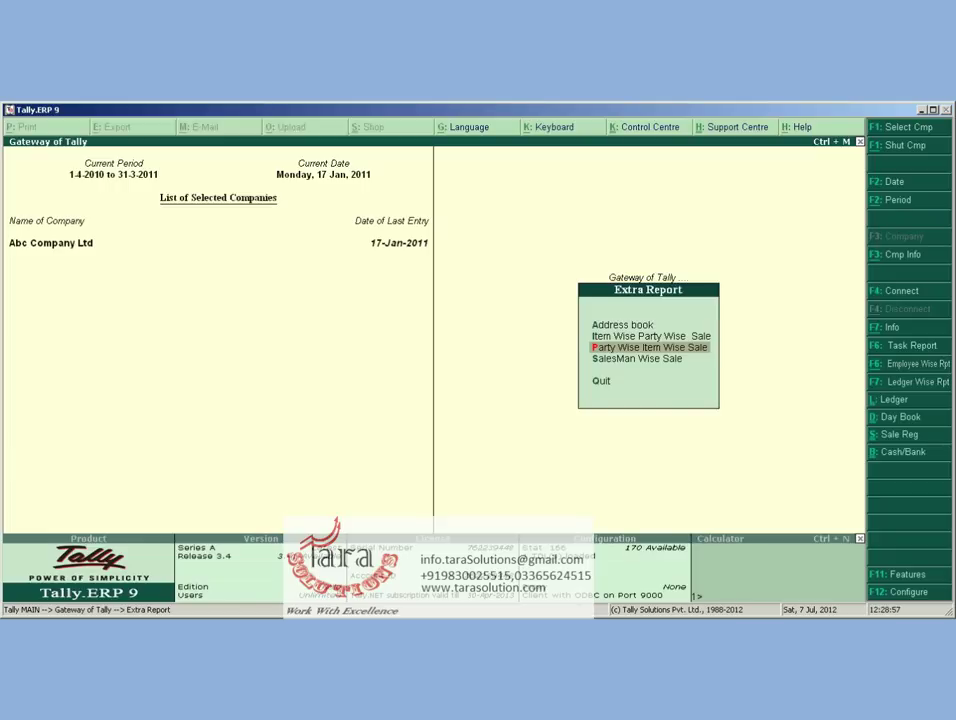
Open the Abxd India Pvt Ltd ledger in Accounts Info > Ledgers > Alter
key("Escape")
key("Up")
key("Up")
key("Up")
key("Up")
key("Up")
key("Up")
key("Up")
key("Up")
key("Up")
key("Up")
key("Up")
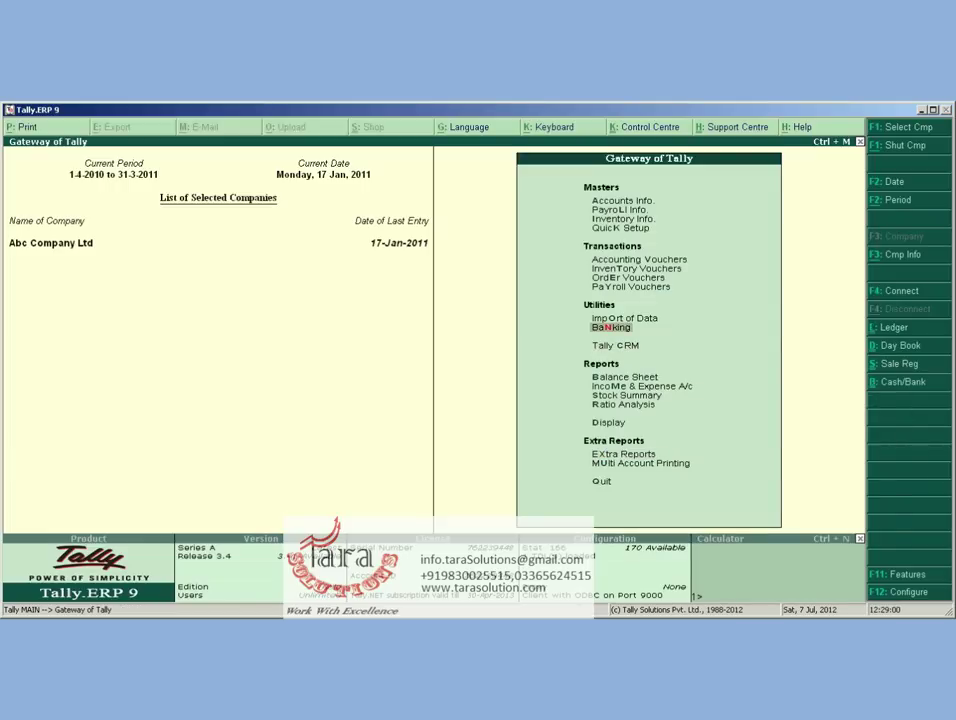
key("Up")
key("Up")
key("Up")
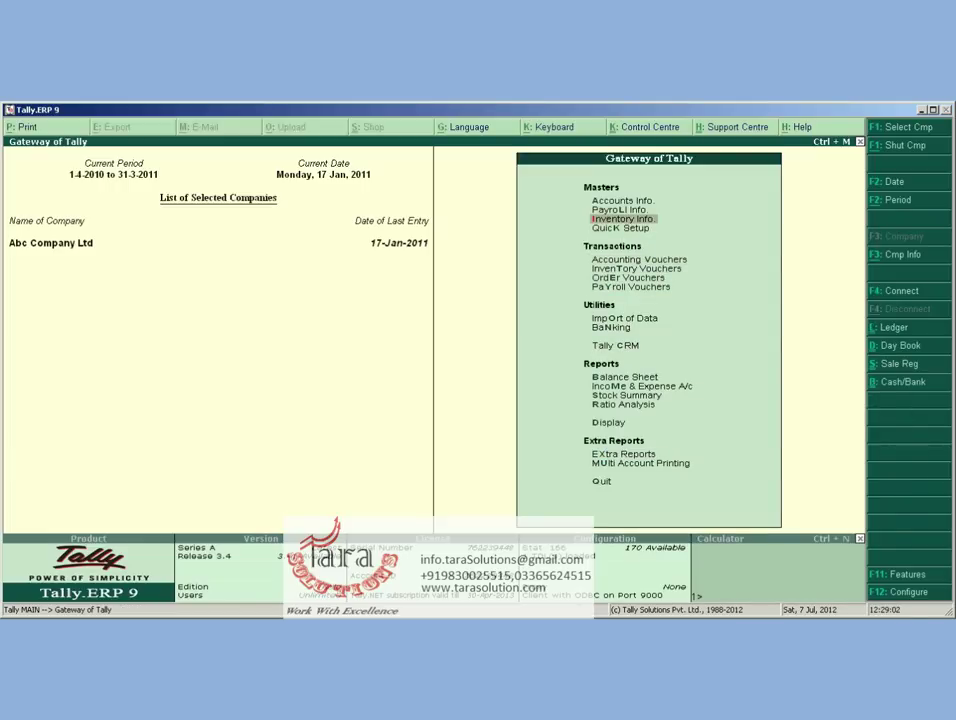
key("Up")
key("Up")
key("Return")
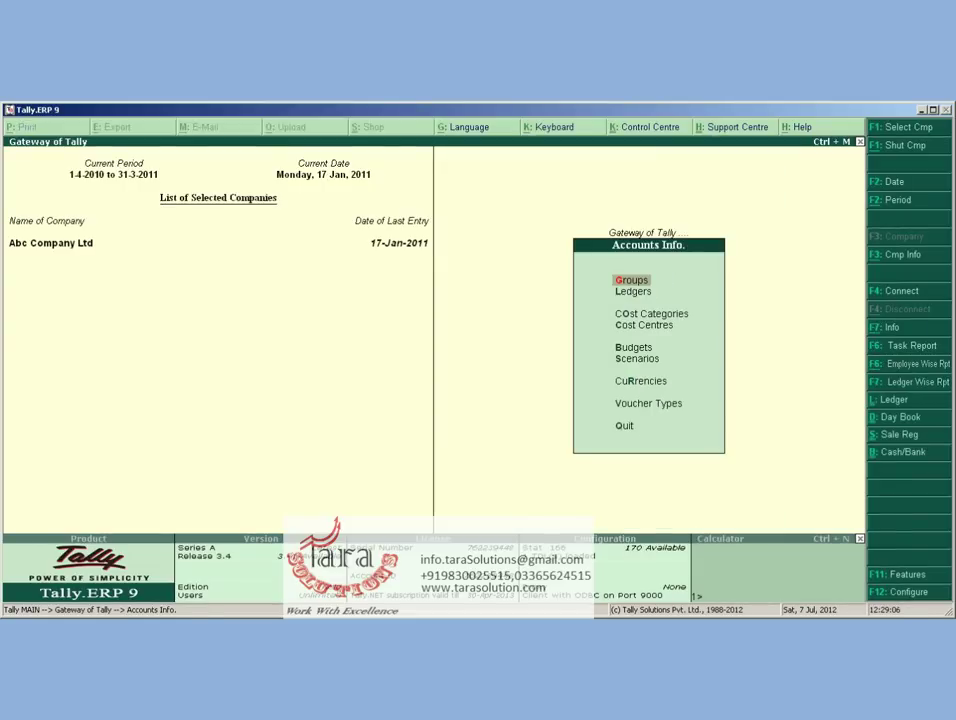
key("Down")
key("Return")
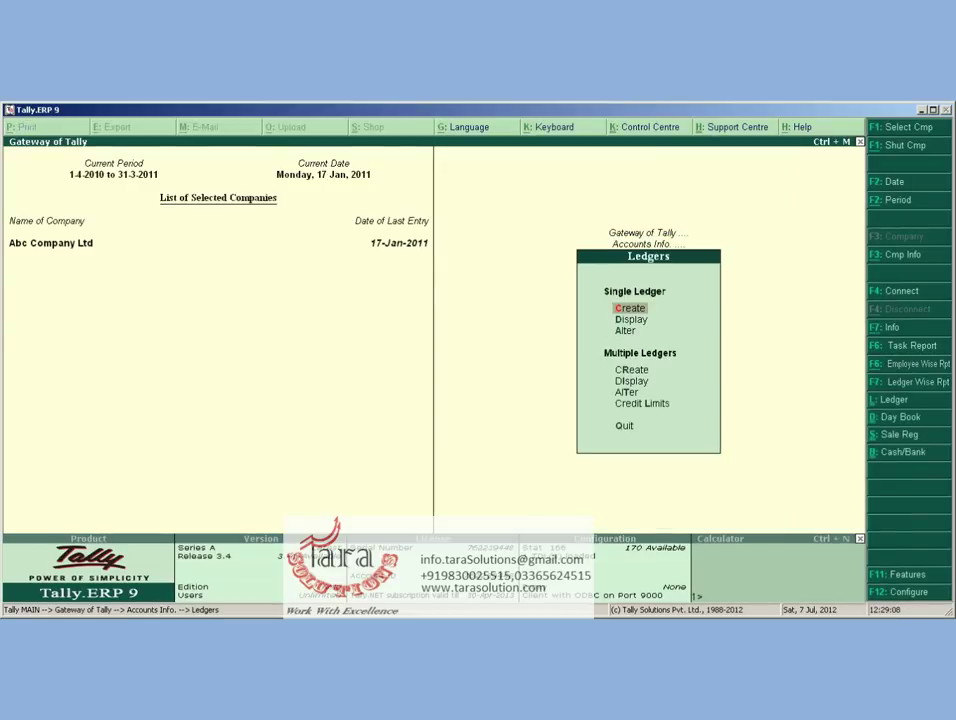
key("Down")
key("Return")
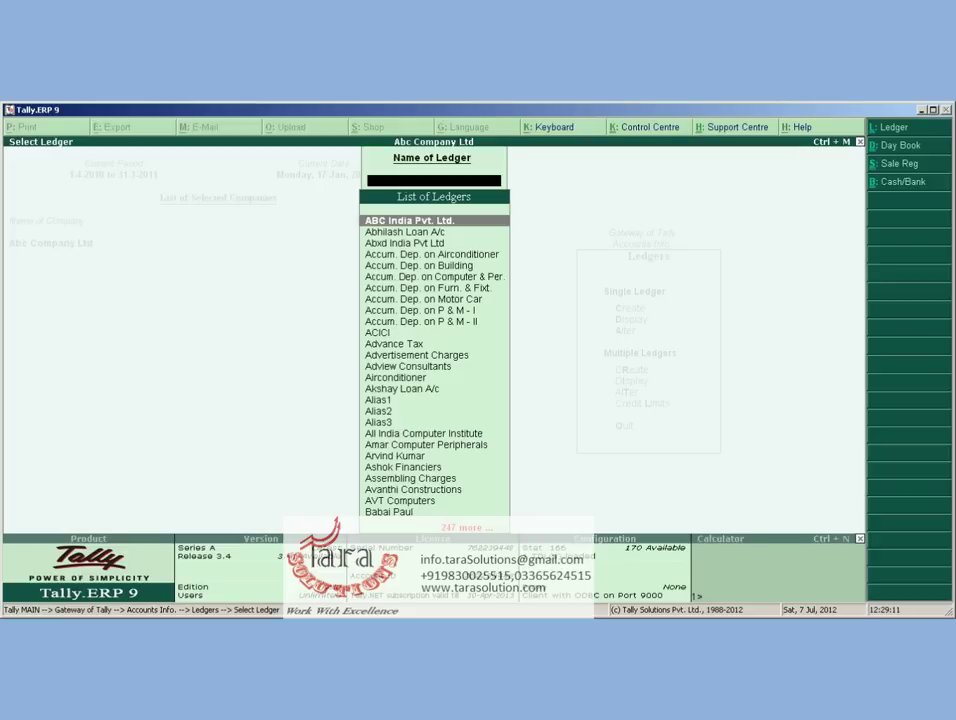
type("abx")
key("Return")
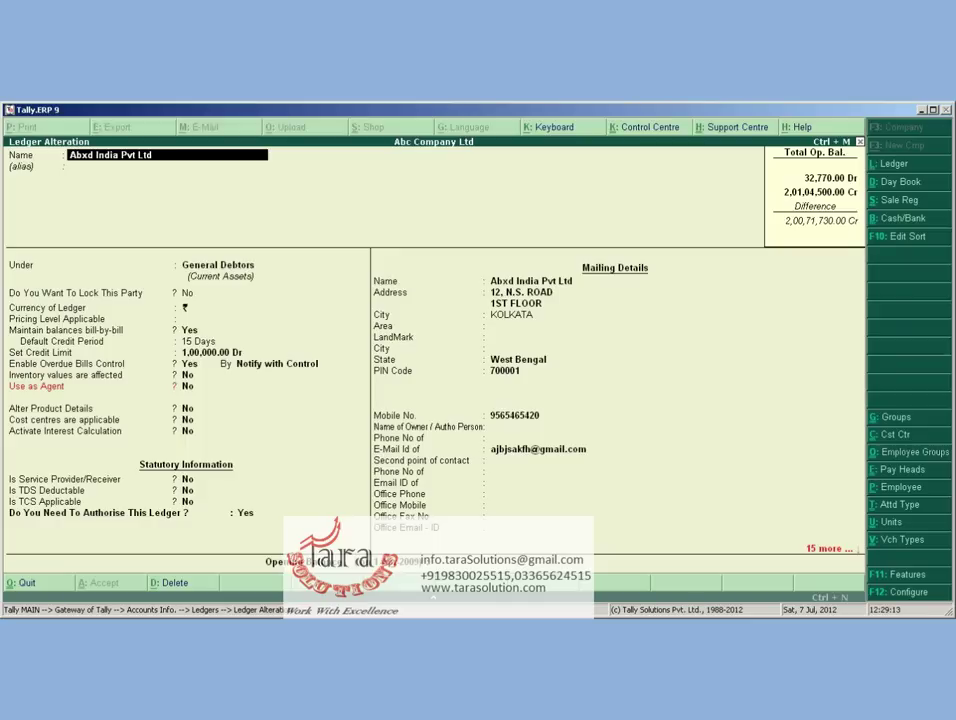
Review the ledger fields, keeping pricing level Not Applicable and Notify with Control, then close it
key("Return")
key("Return")
key("Return")
key("Return")
key("Return")
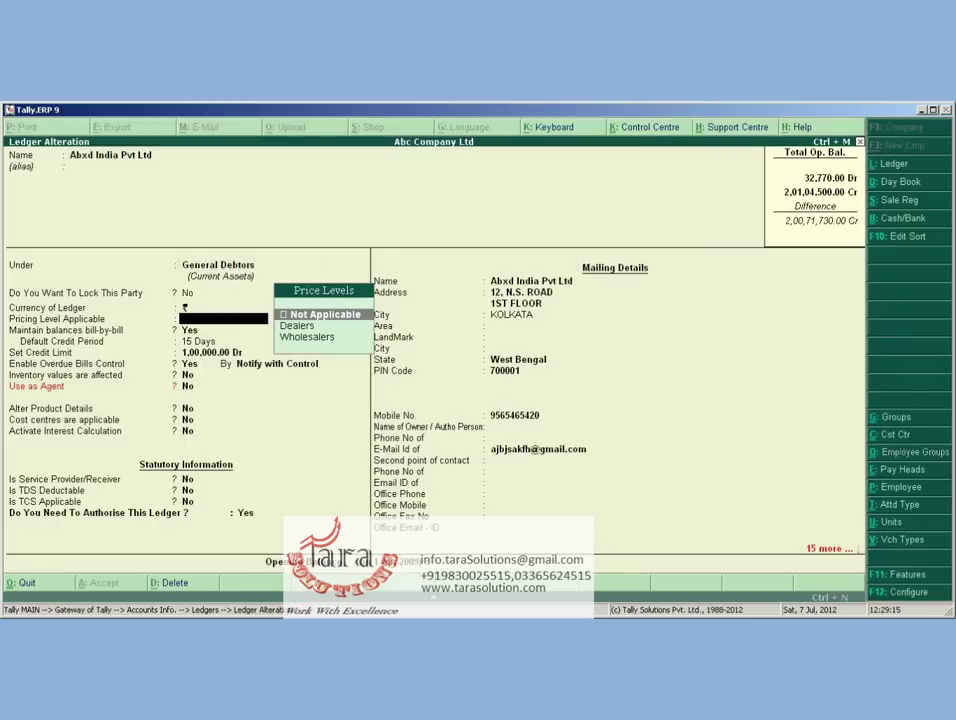
key("Return")
key("Return")
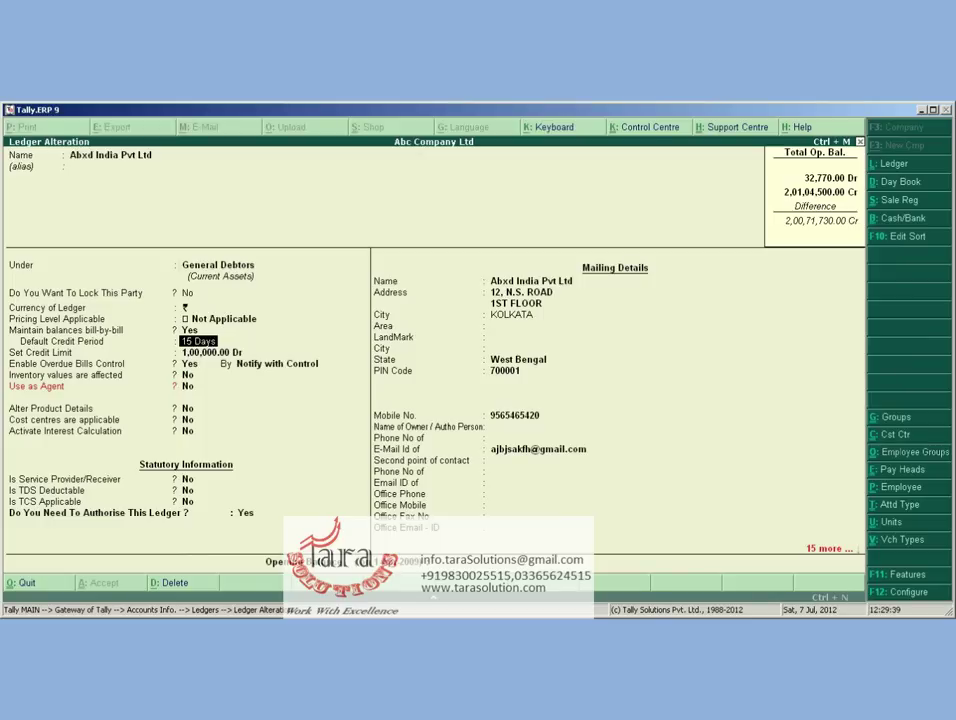
left_click(238, 352)
key("Return")
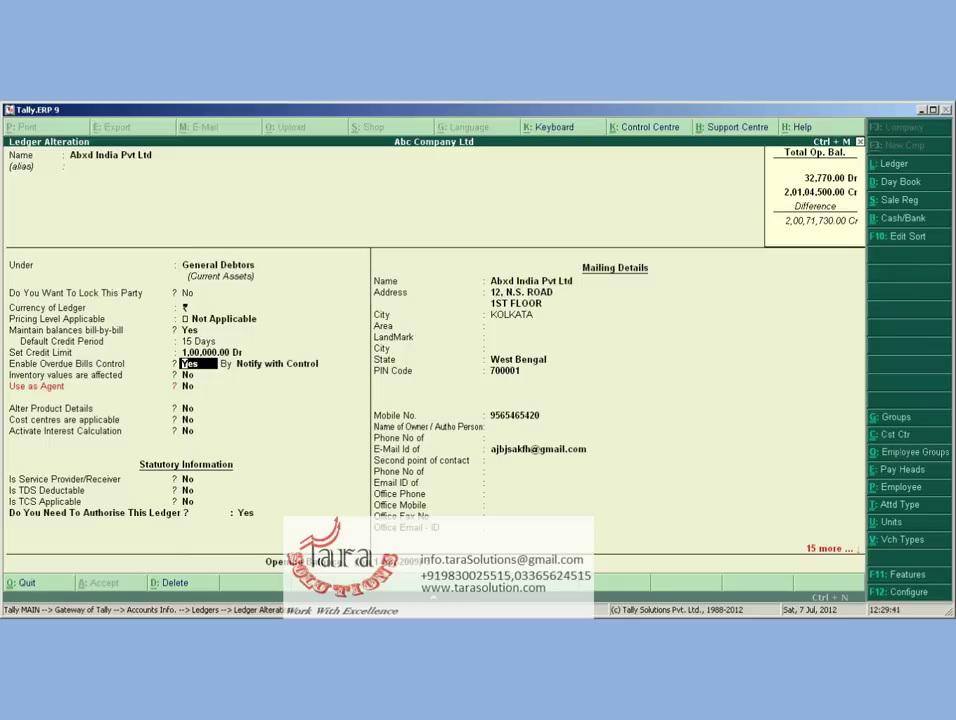
key("Return")
key("Return")
key("Return")
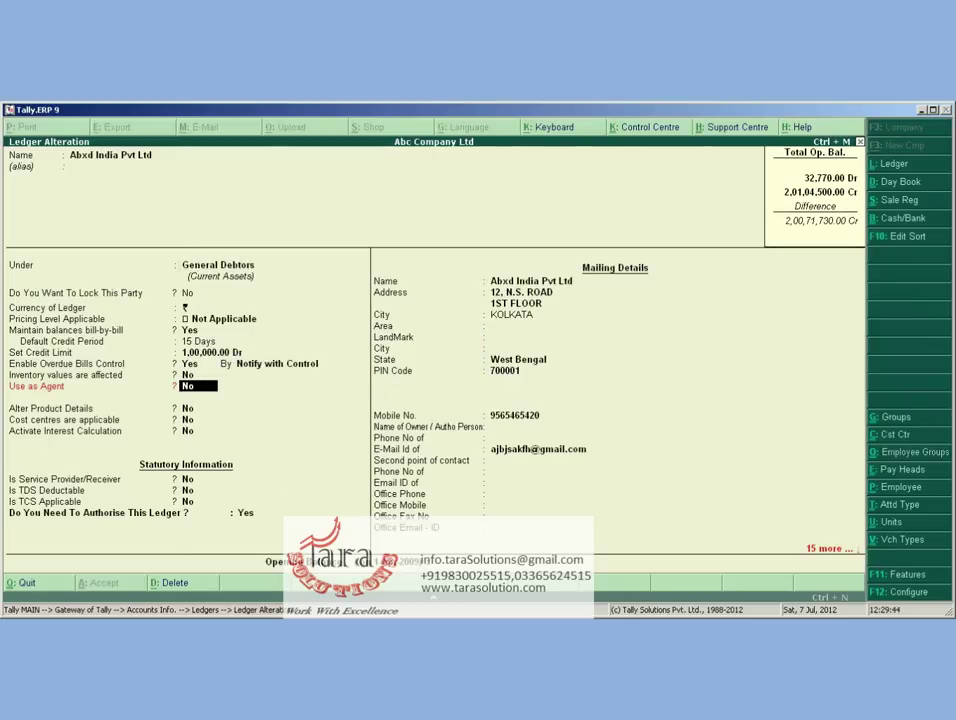
key("Return")
key("Return")
key("Return")
key("Return")
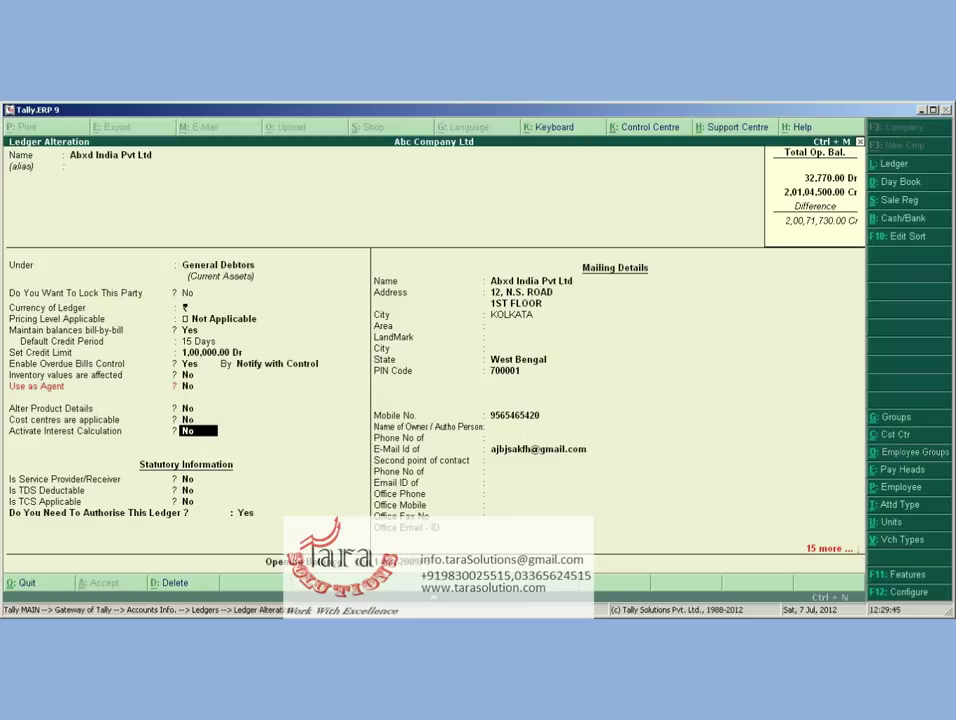
key("Return")
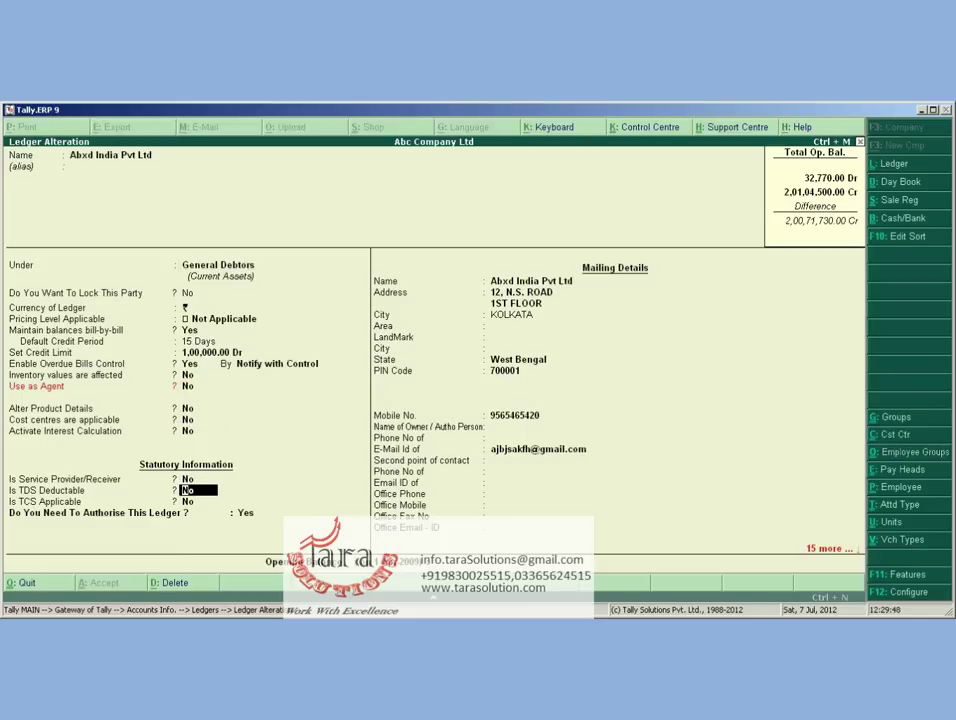
key("Return")
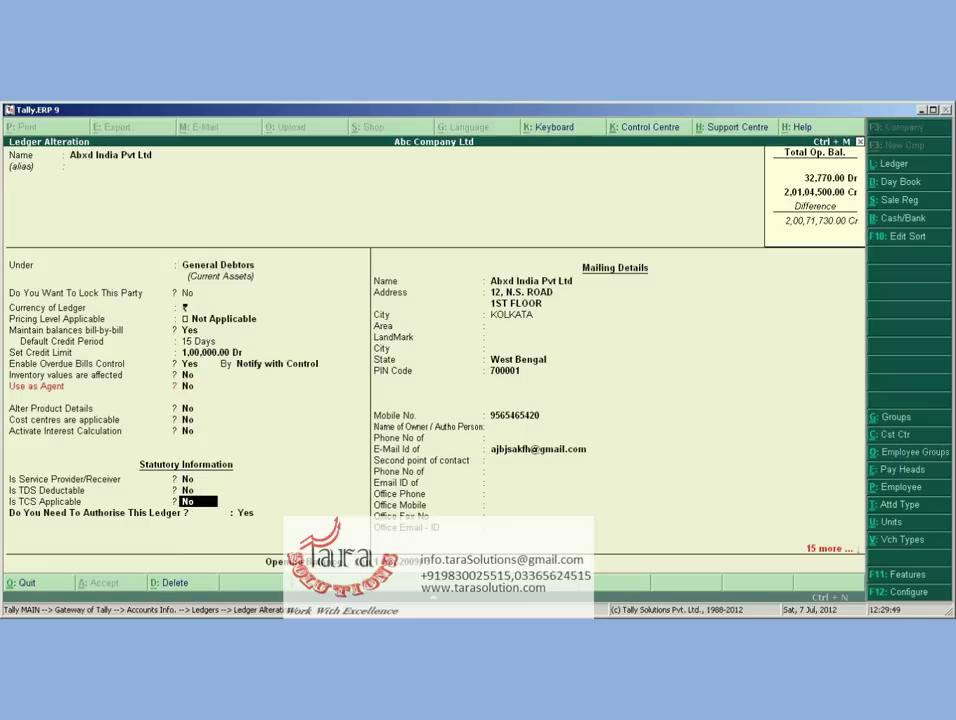
key("ctrl+a")
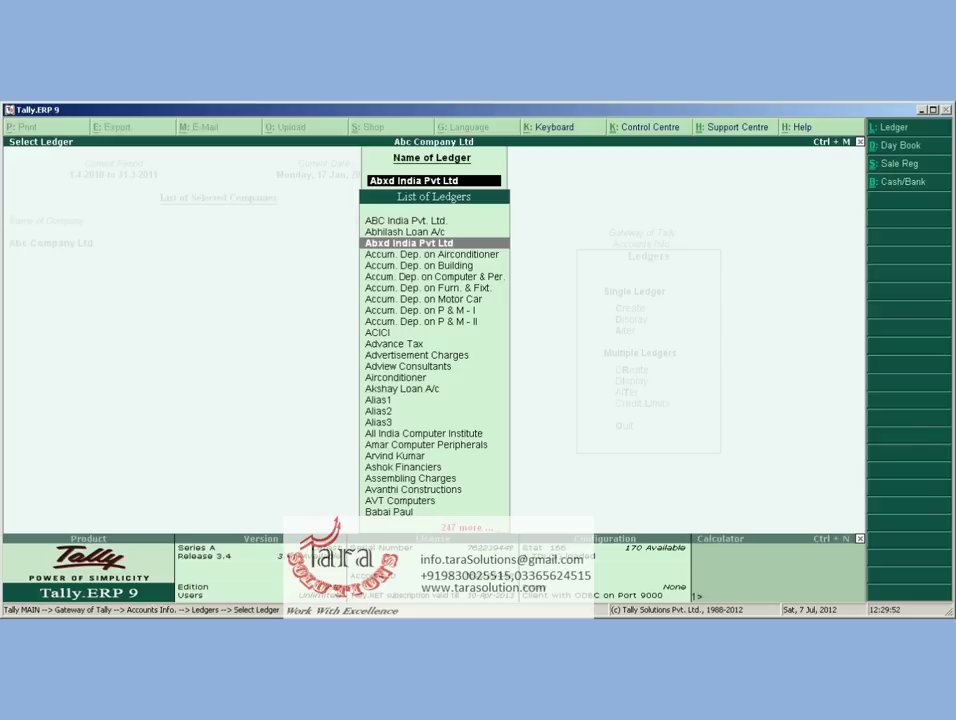
Back out of the ledger list and start a new Sales voucher with no voucher class
key("Escape")
key("Escape")
key("Escape")
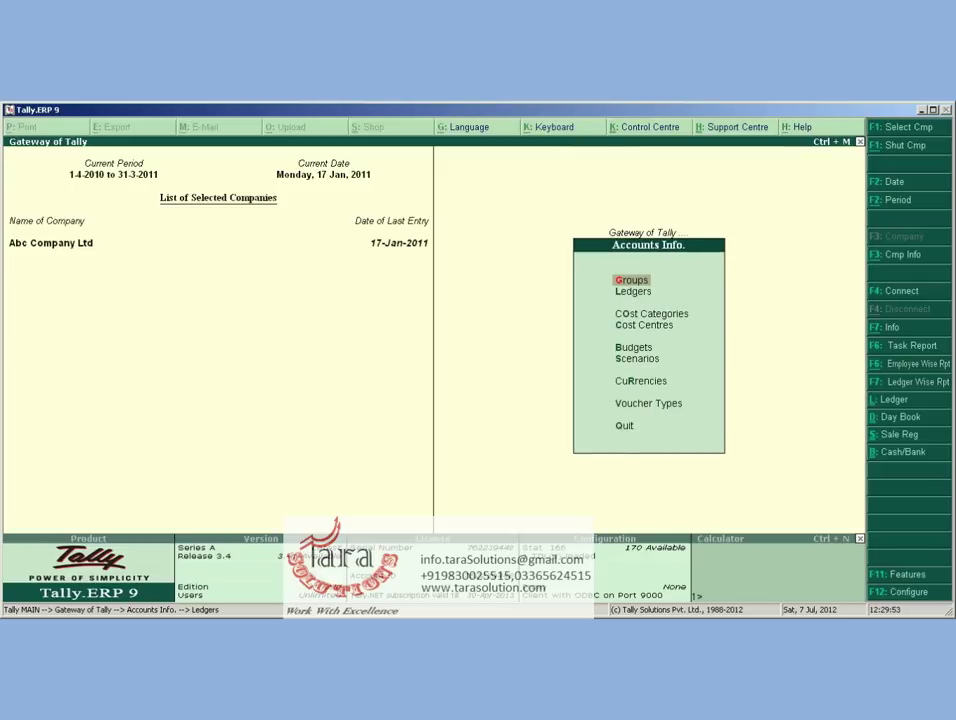
key("Escape")
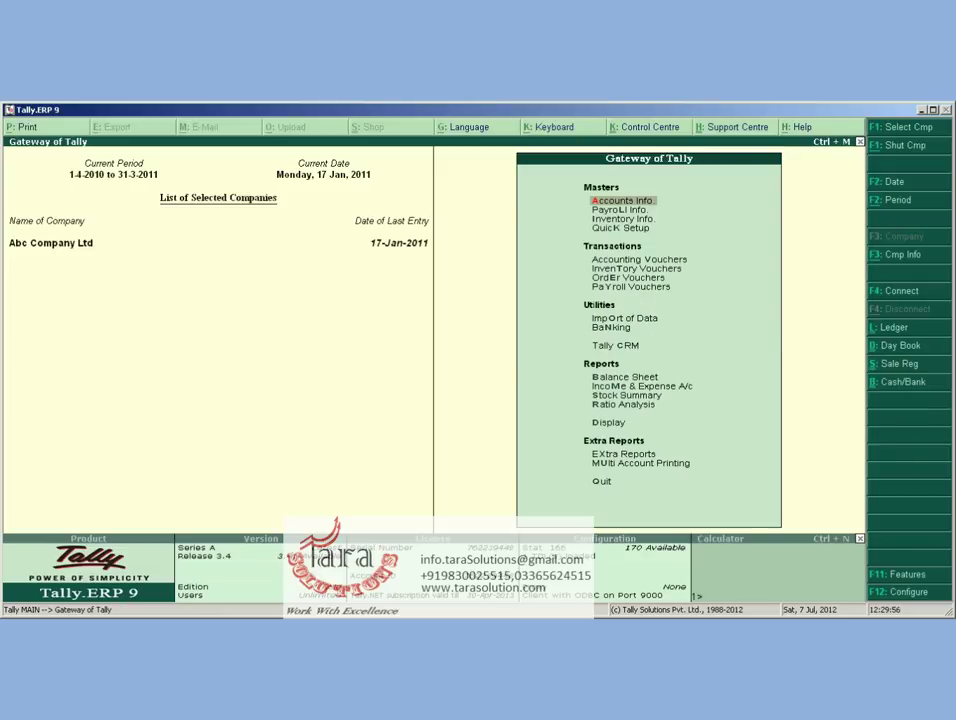
key("v")
key("F8")
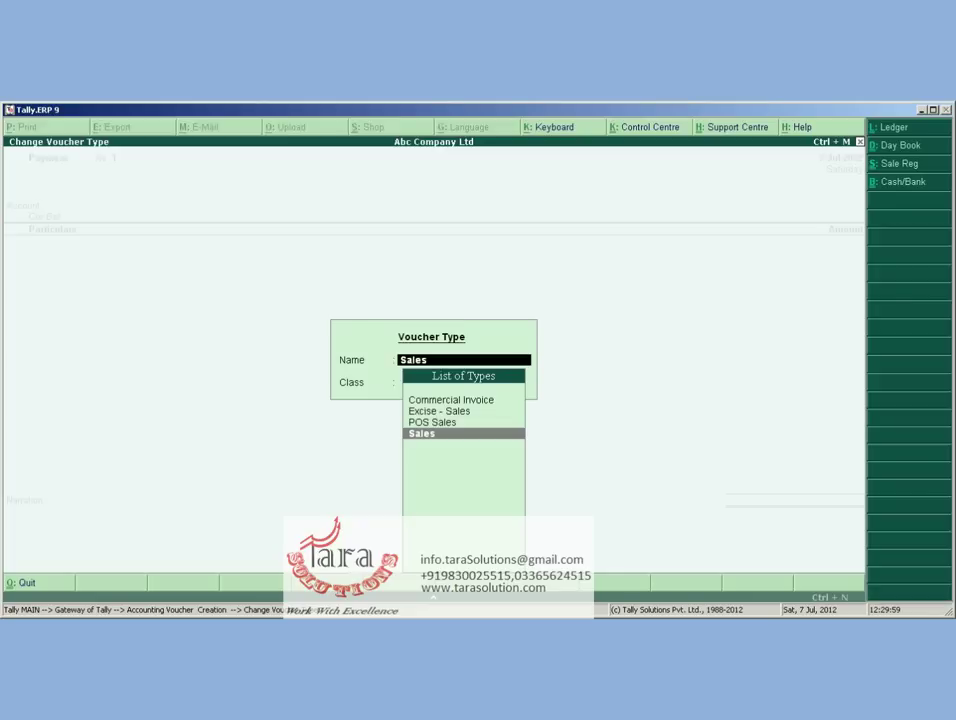
key("Return")
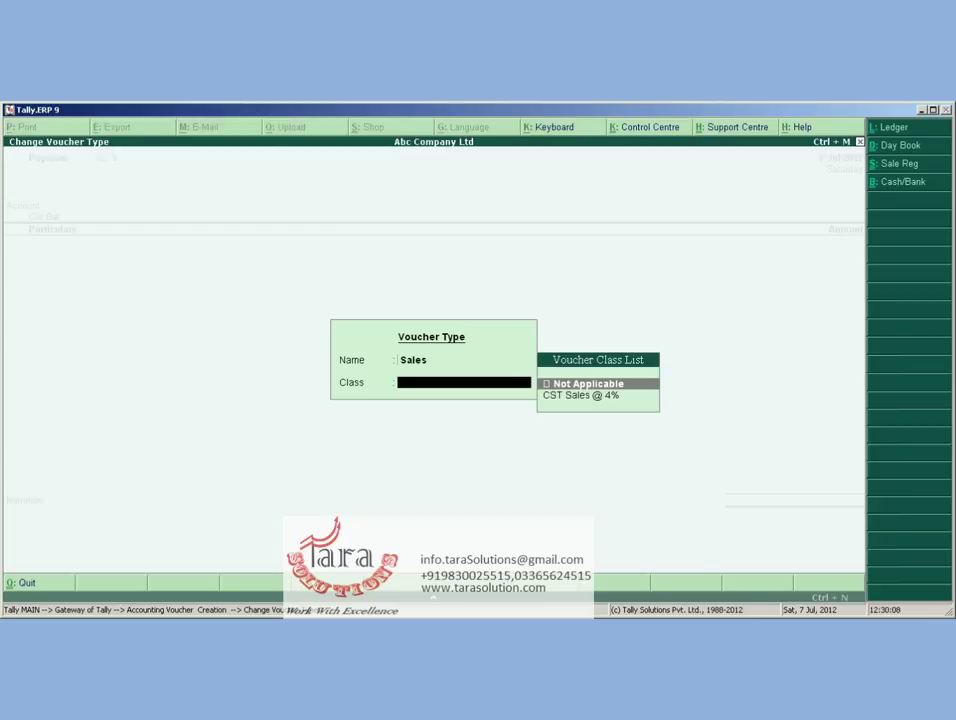
key("Return")
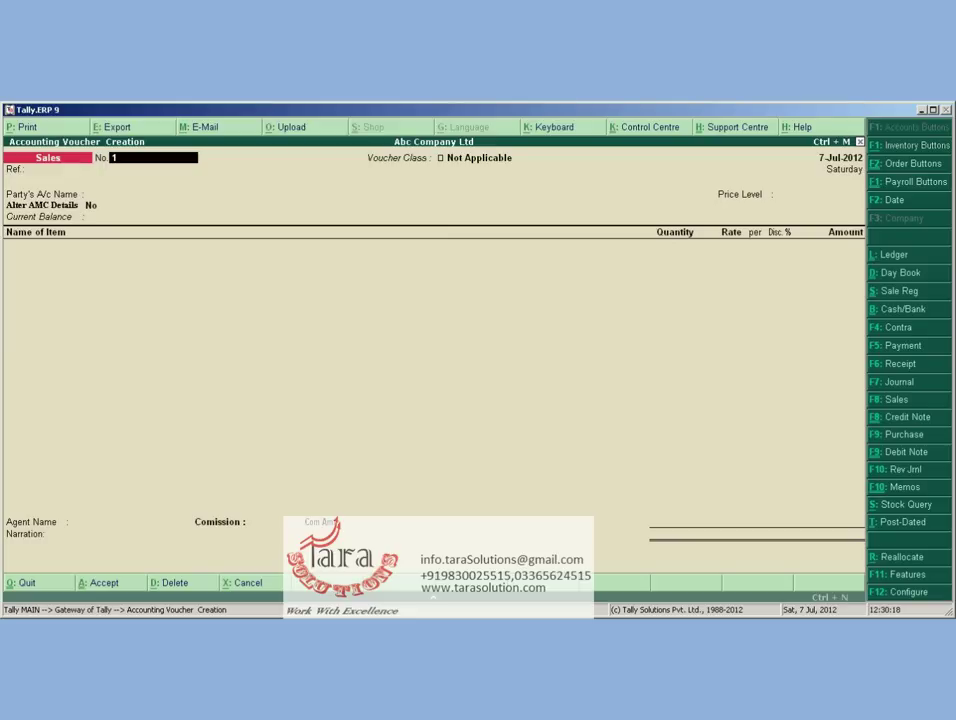
Try dating the voucher 31-1-2012, abandon it after the out-of-period error, and keep the current period
key("F2")
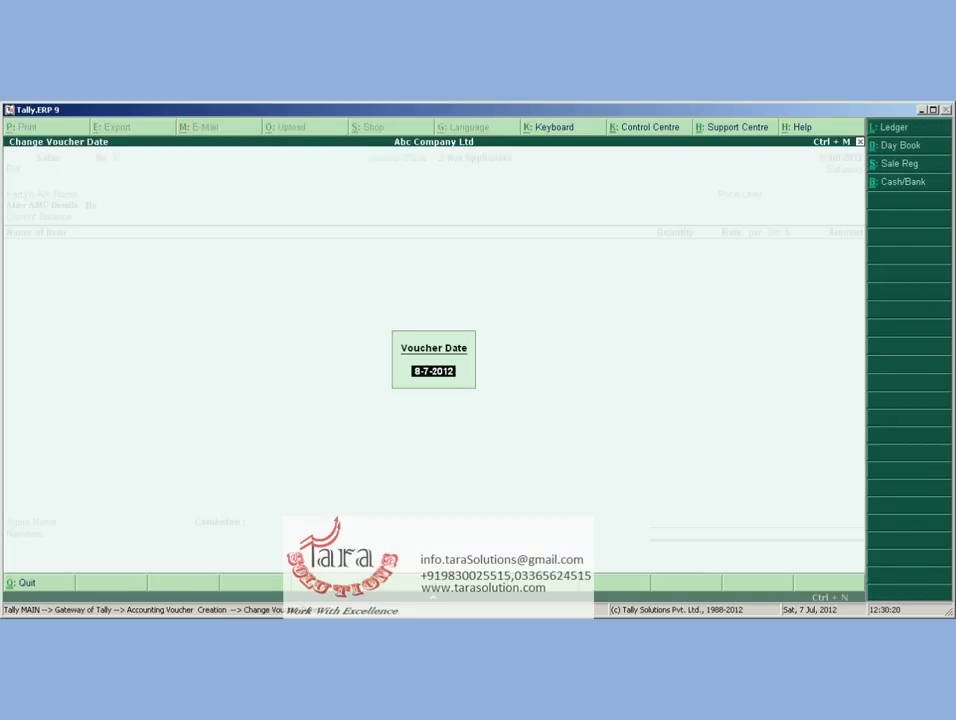
type("31-1-2012")
key("Return")
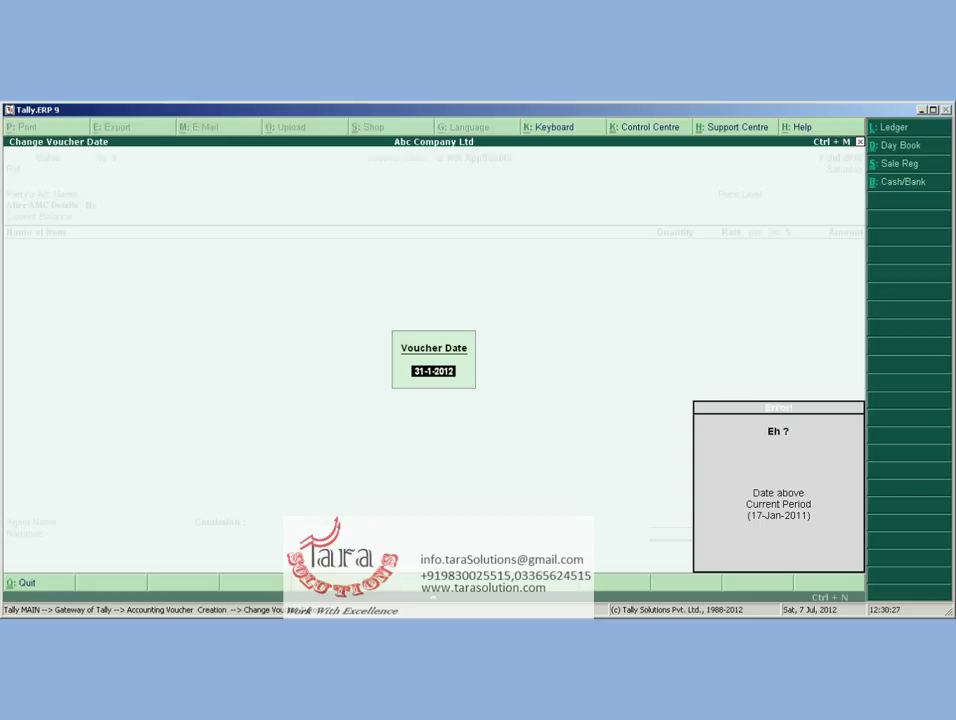
key("BackSpace")
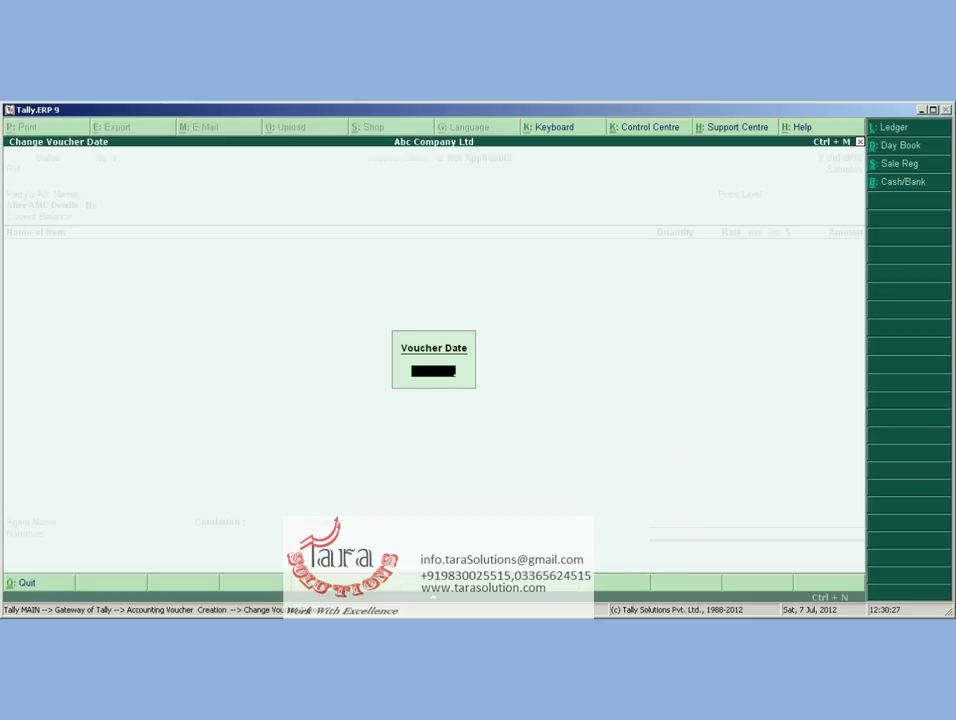
key("Escape")
key("Escape")
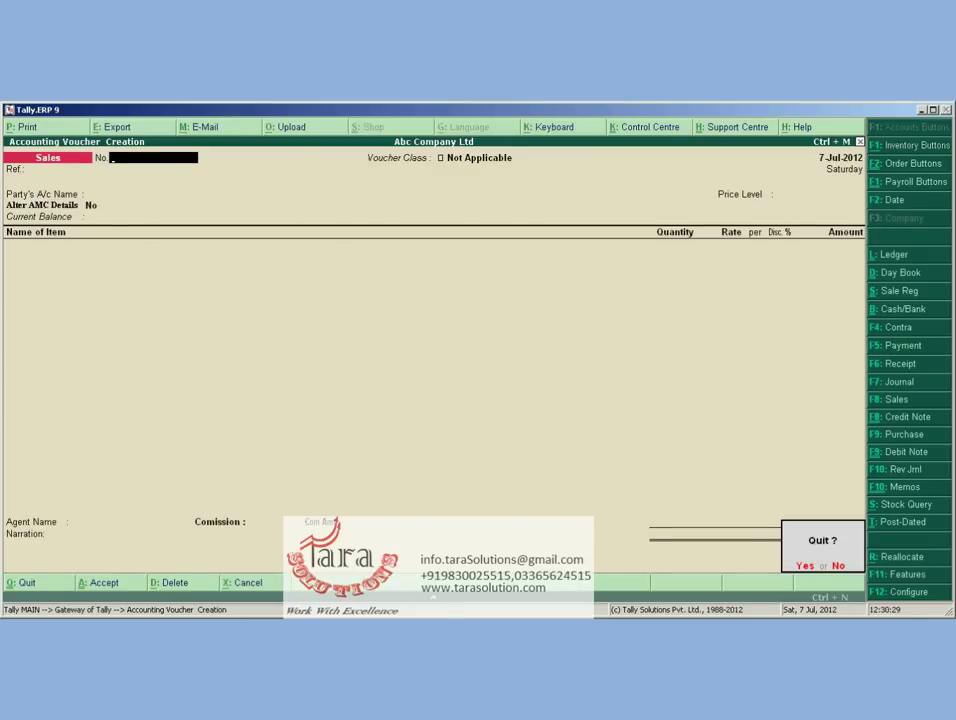
key("y")
key("alt+F2")
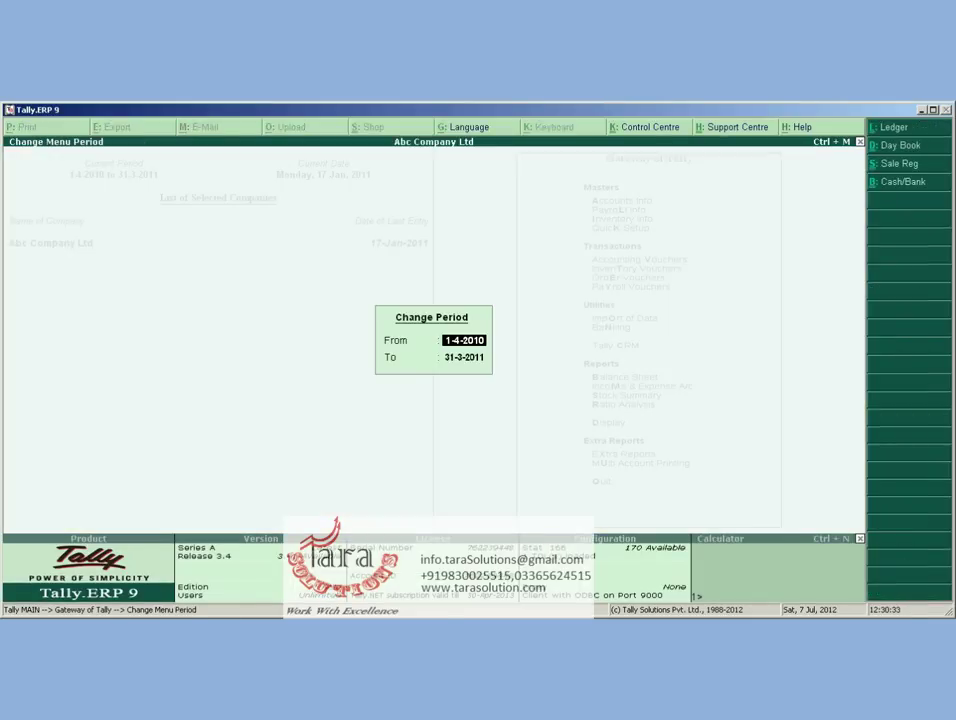
key("Escape")
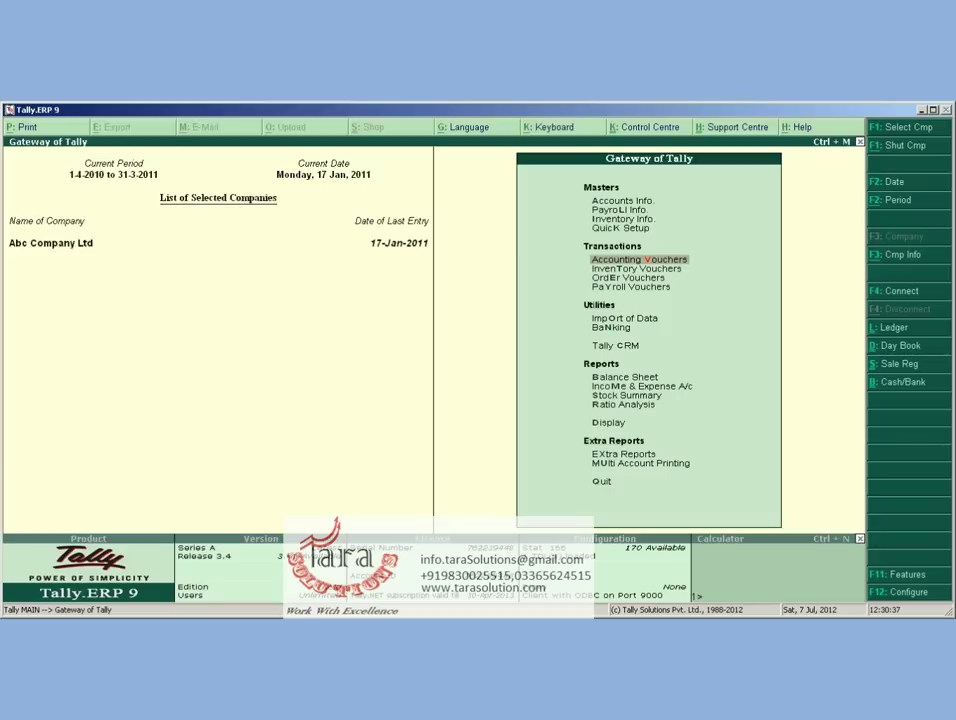
Start a sales voucher dated 31-1-11 with voucher number 123
key("Return")
key("F2")
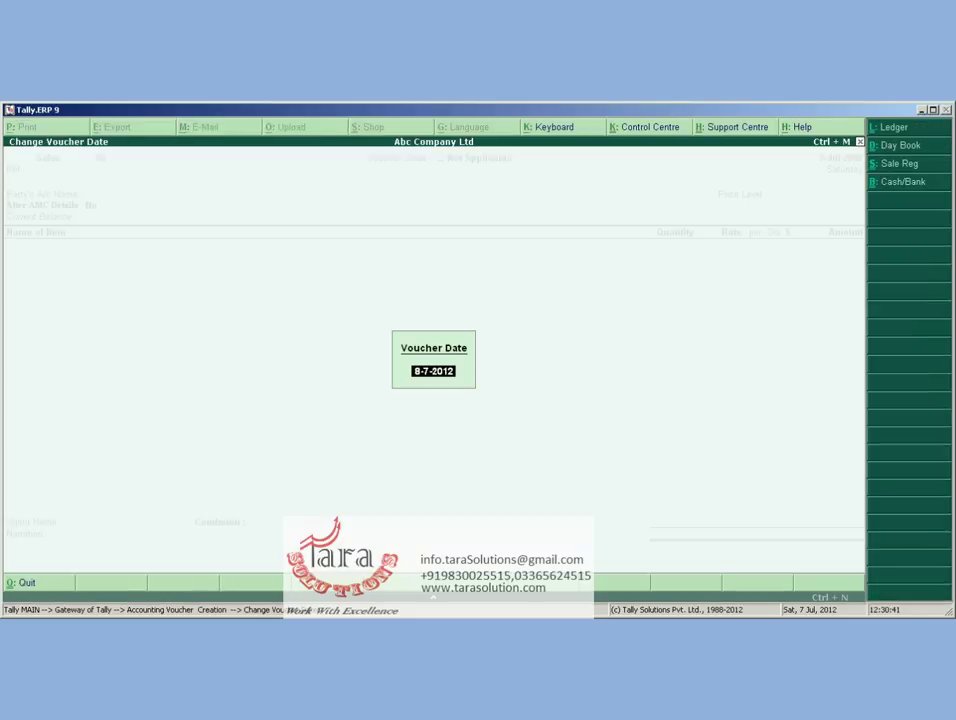
type("31-1-11")
key("Return")
type("123")
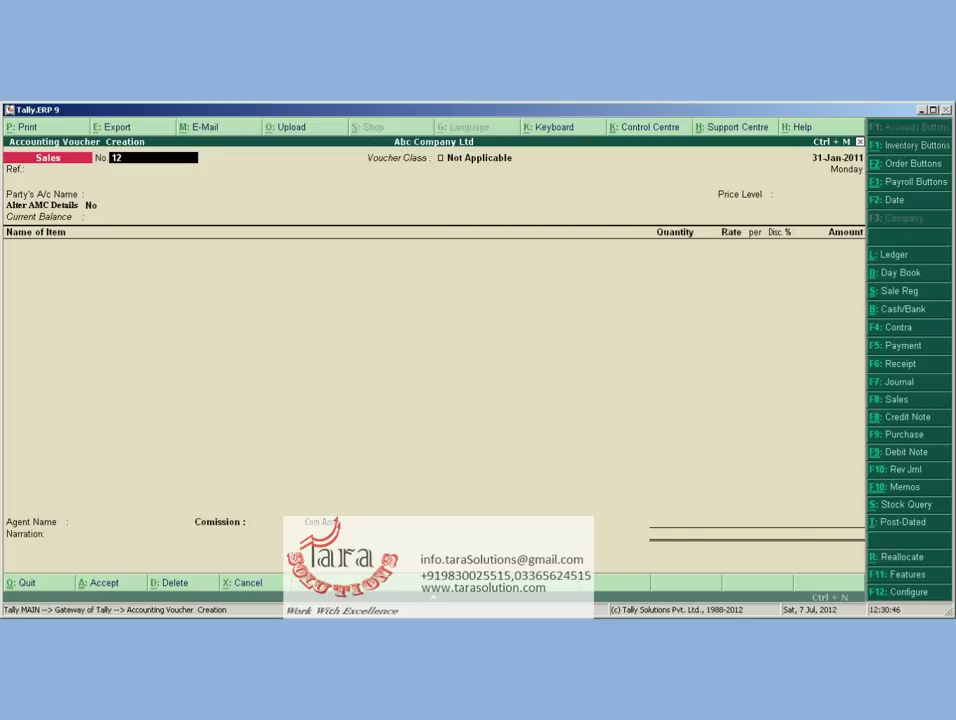
key("Return")
key("Return")
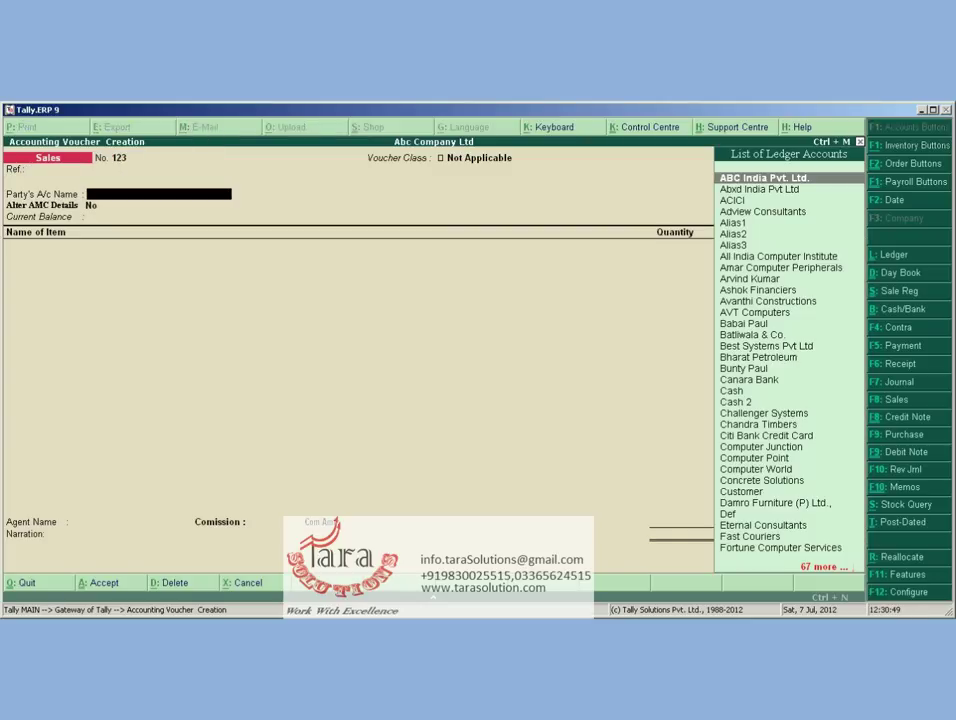
Select Abxd India Pvt Ltd as the party, dismiss the overdue-bills decline, and quit the voucher
type("Ab")
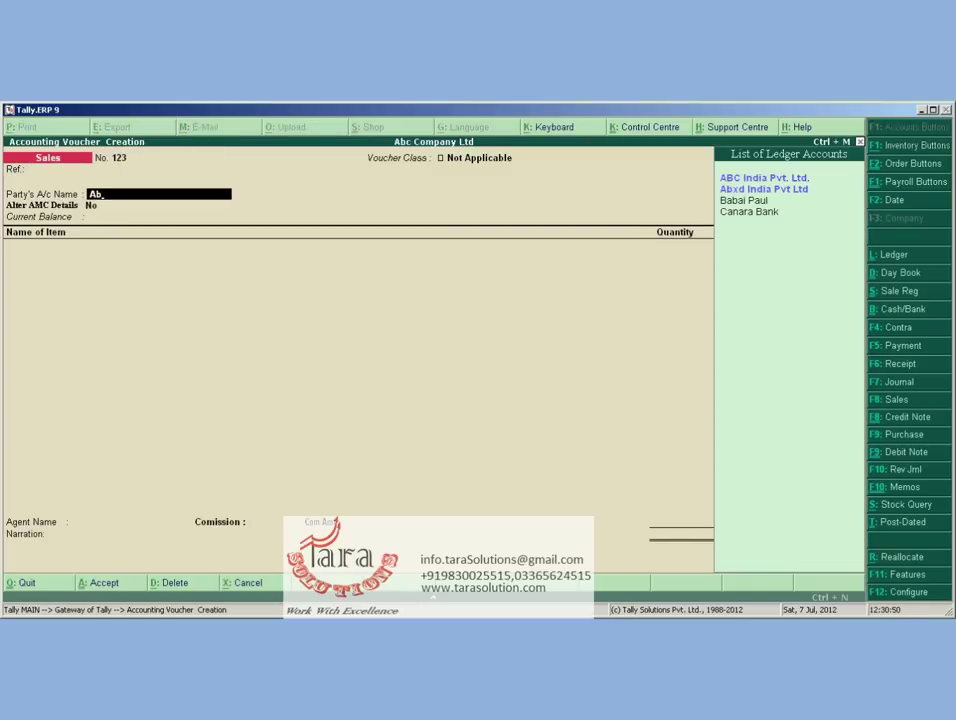
key("Down")
key("Return")
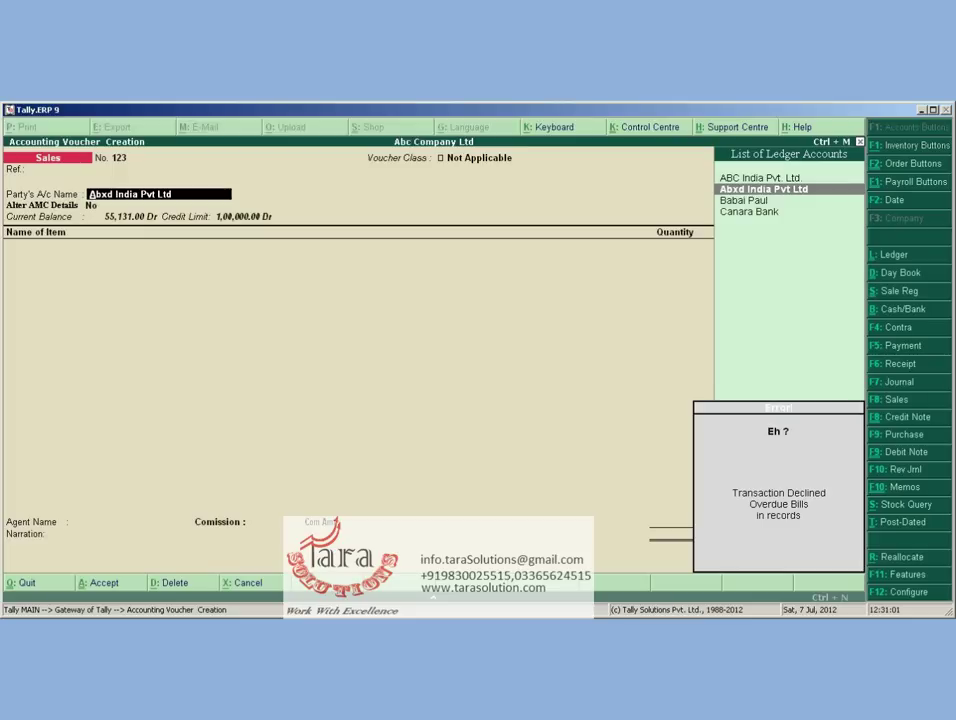
key("Escape")
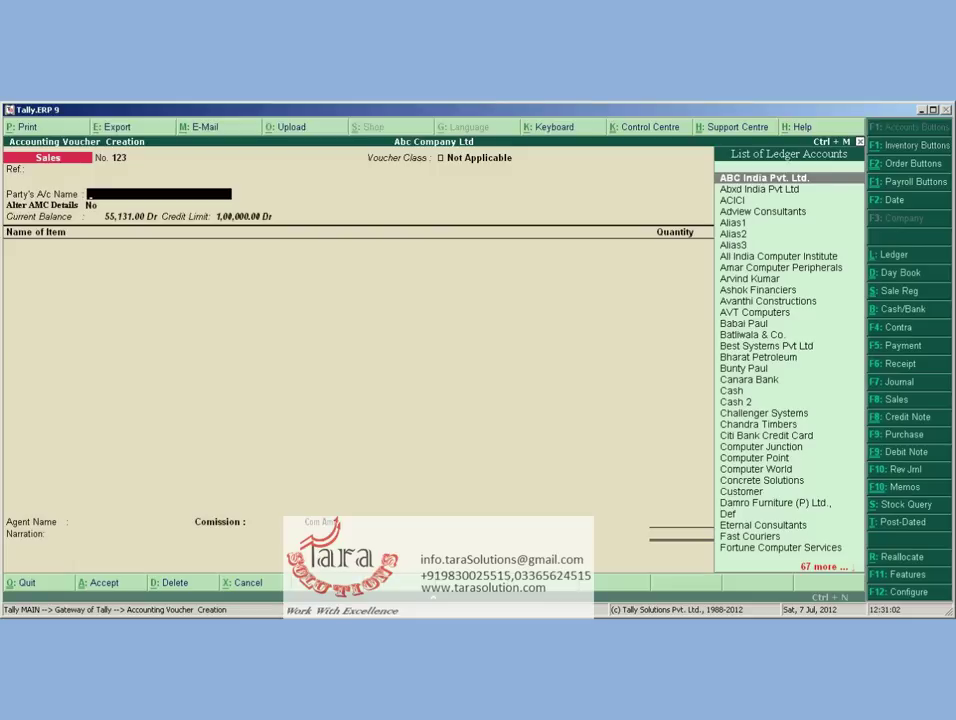
key("Escape")
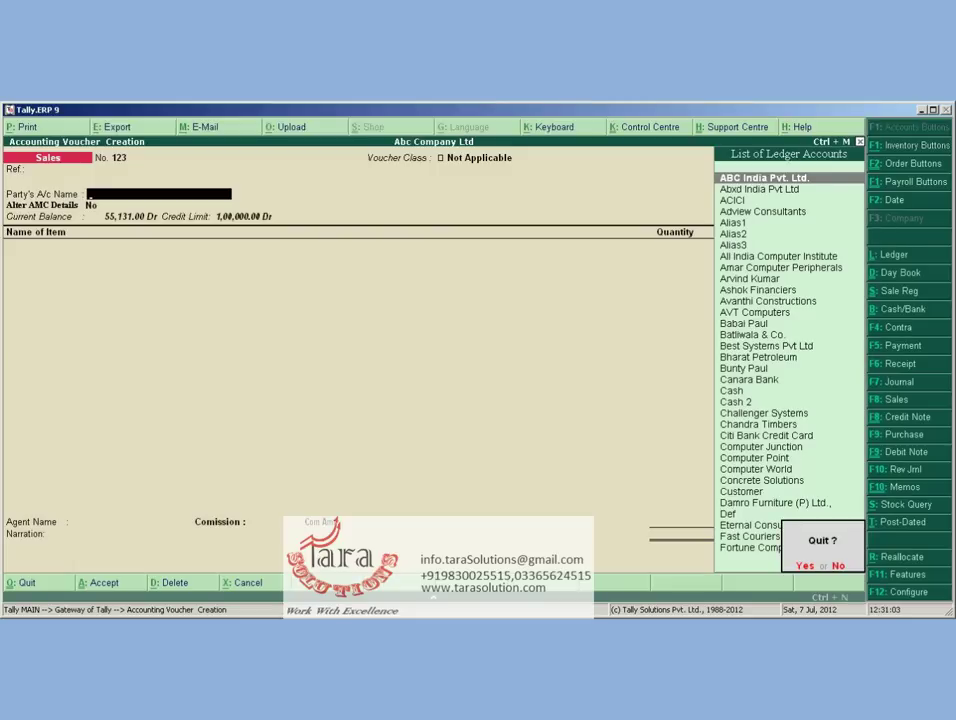
Discard the declined voucher and open Abxd India Pvt Ltd's 17-Jan-2011 sales voucher of 7,811.00 from its ledger
key("y")
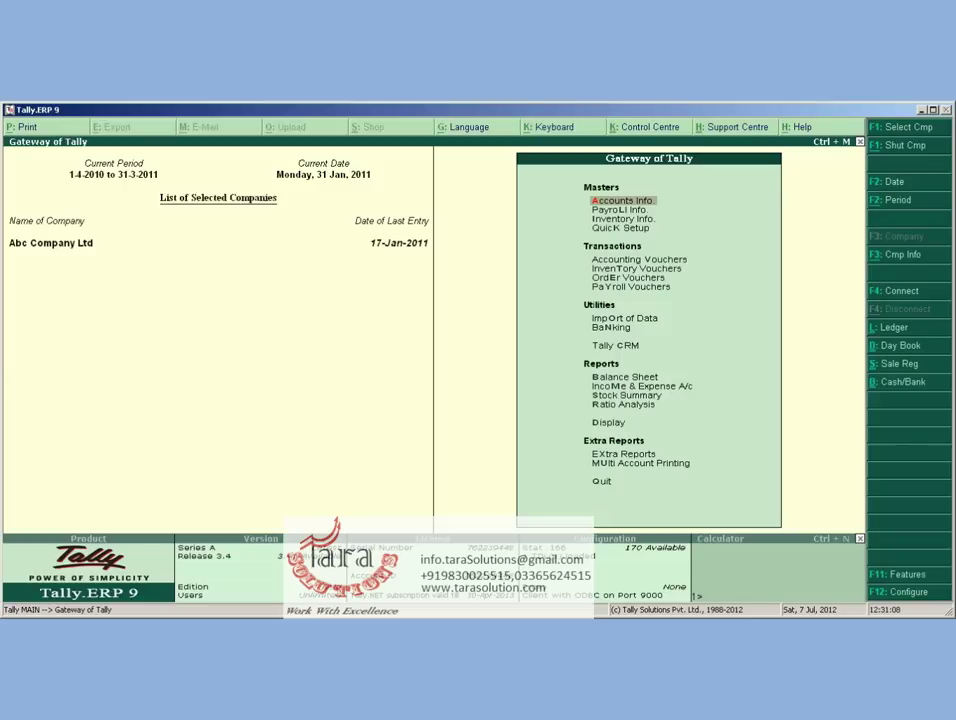
key("Escape")
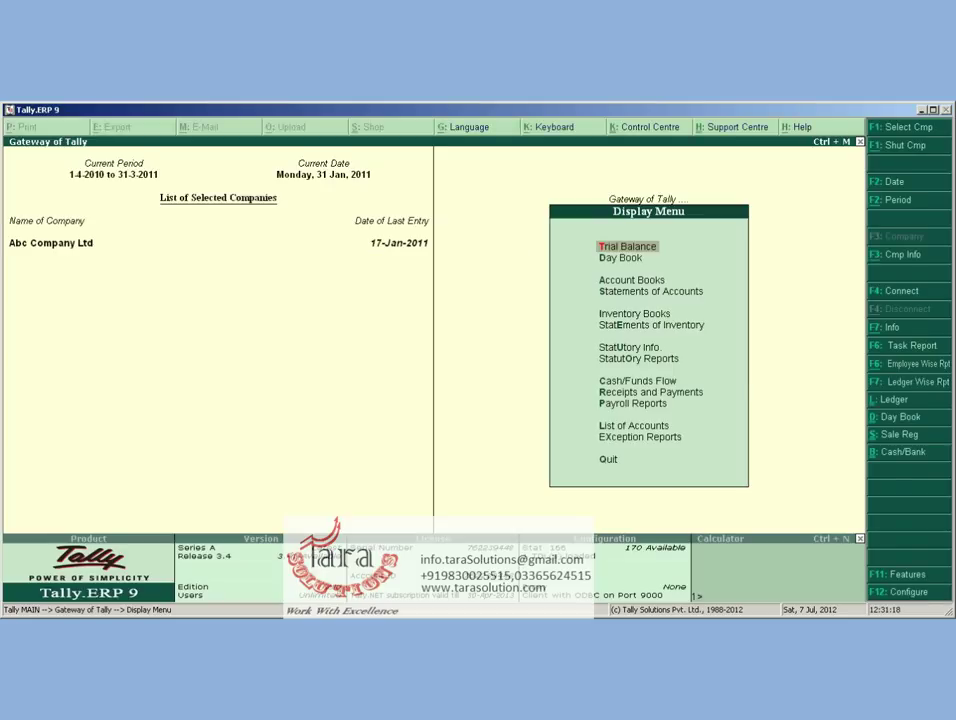
key("a")
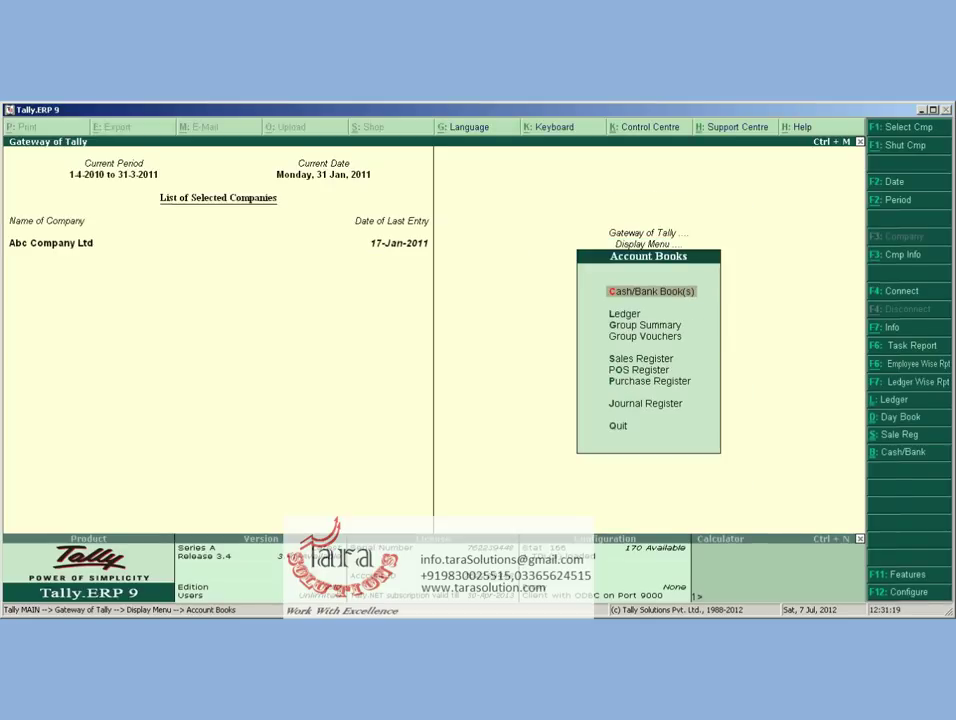
type("lab")
key("Return")
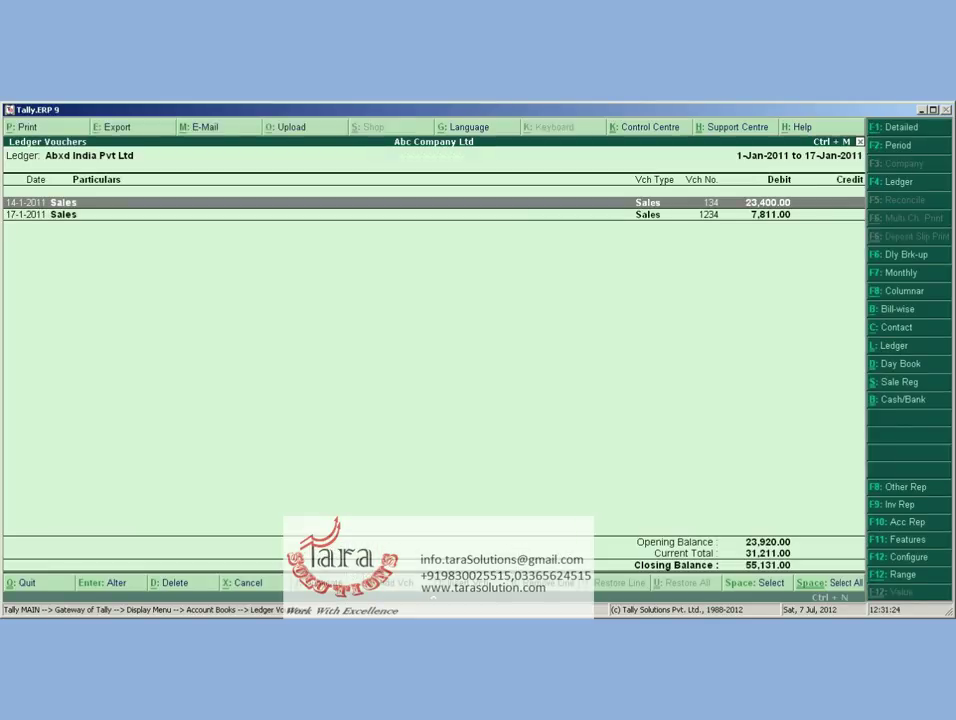
key("Return")
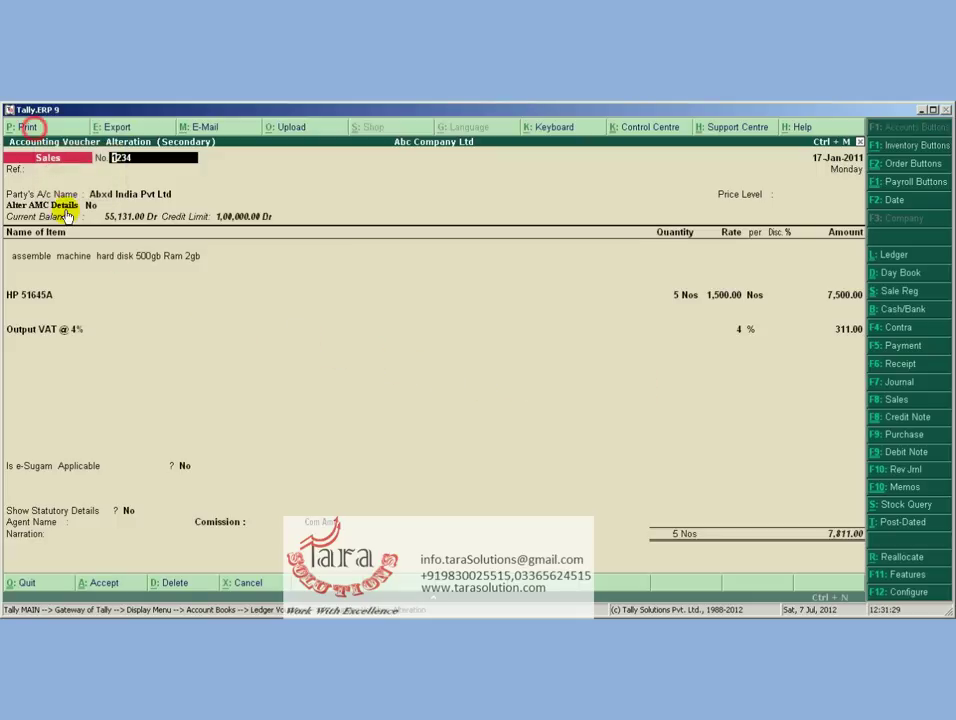
Preview the 7,800.00 sales invoice printout zoomed in, then leave the voucher without saving
left_click(27, 127)
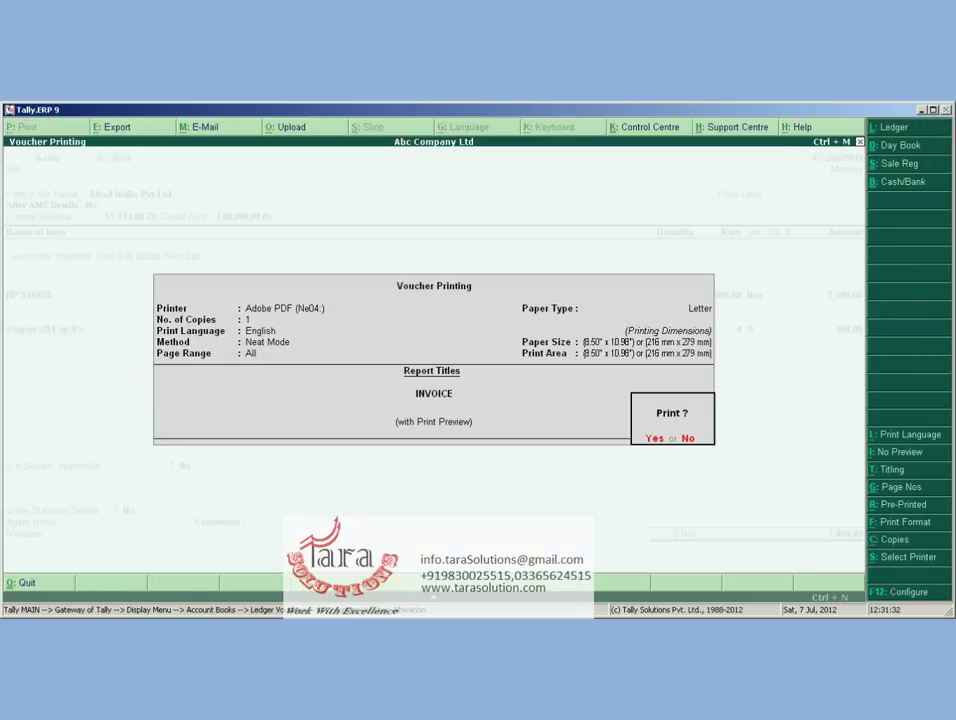
key("Return")
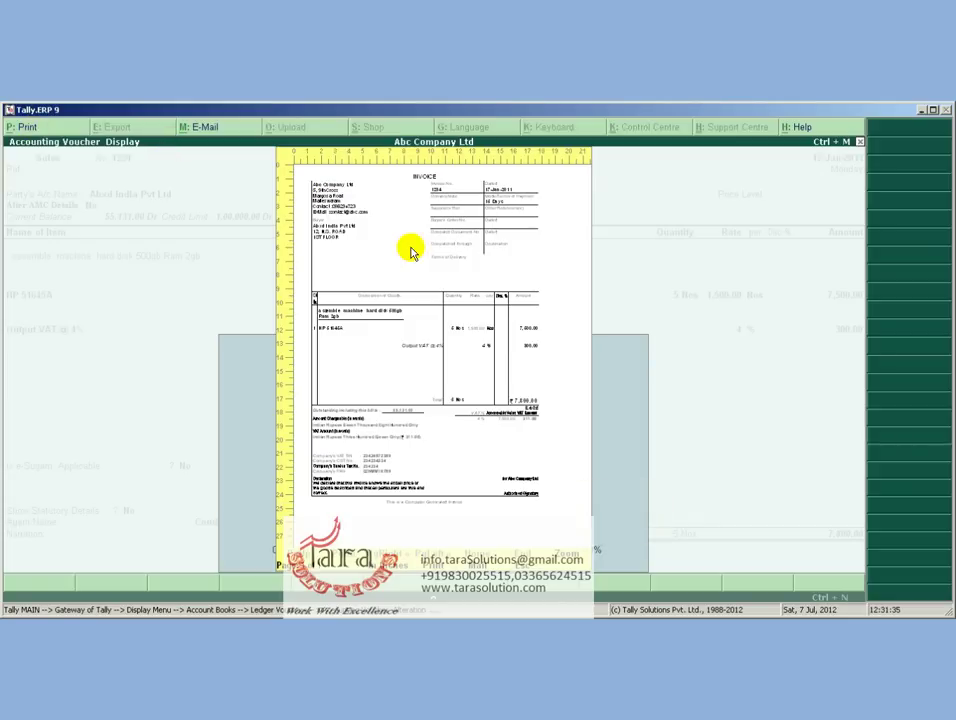
left_click(540, 405)
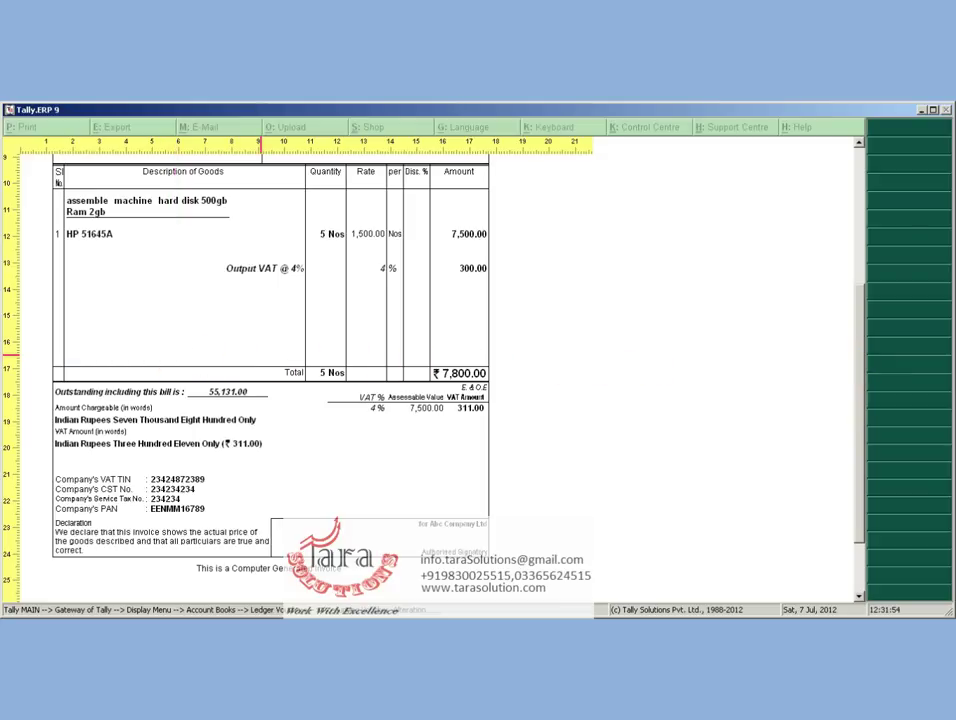
key("Escape")
key("Escape")
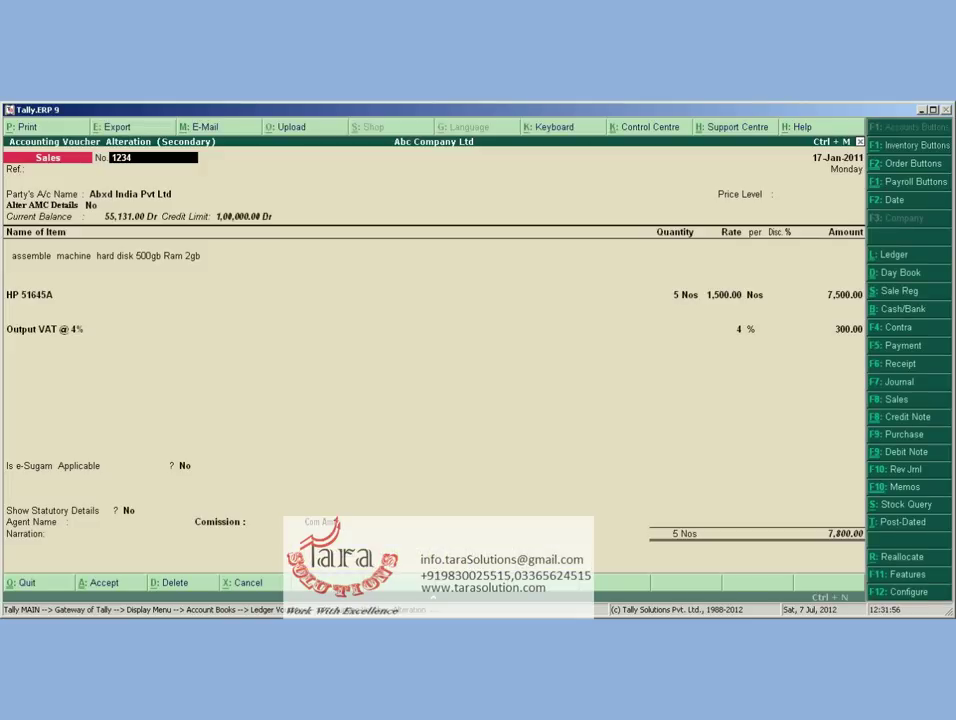
key("Escape")
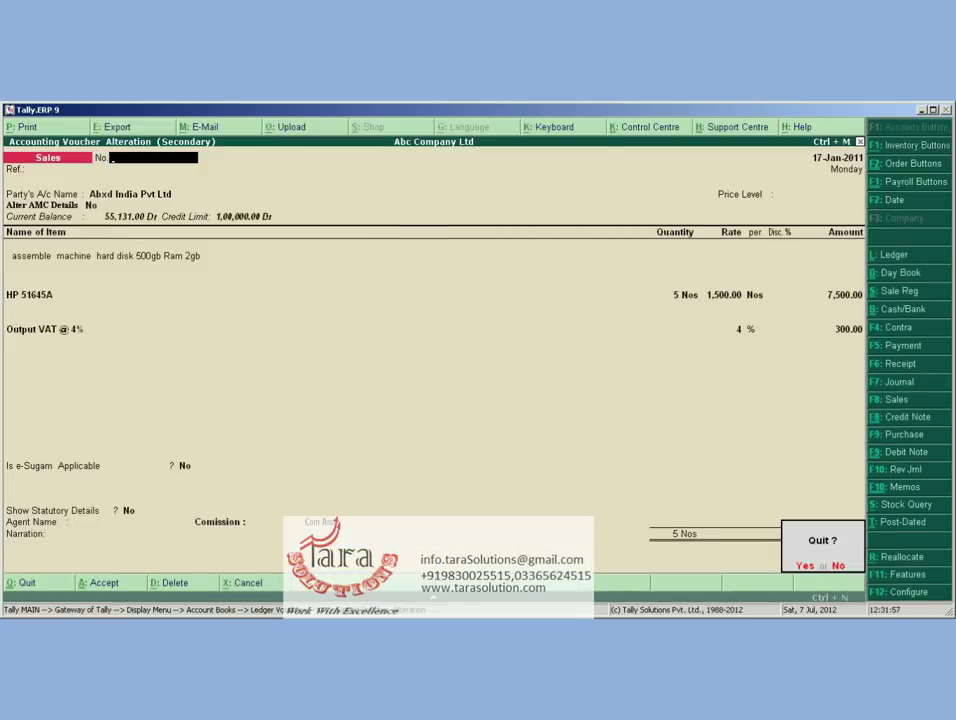
key("Return")
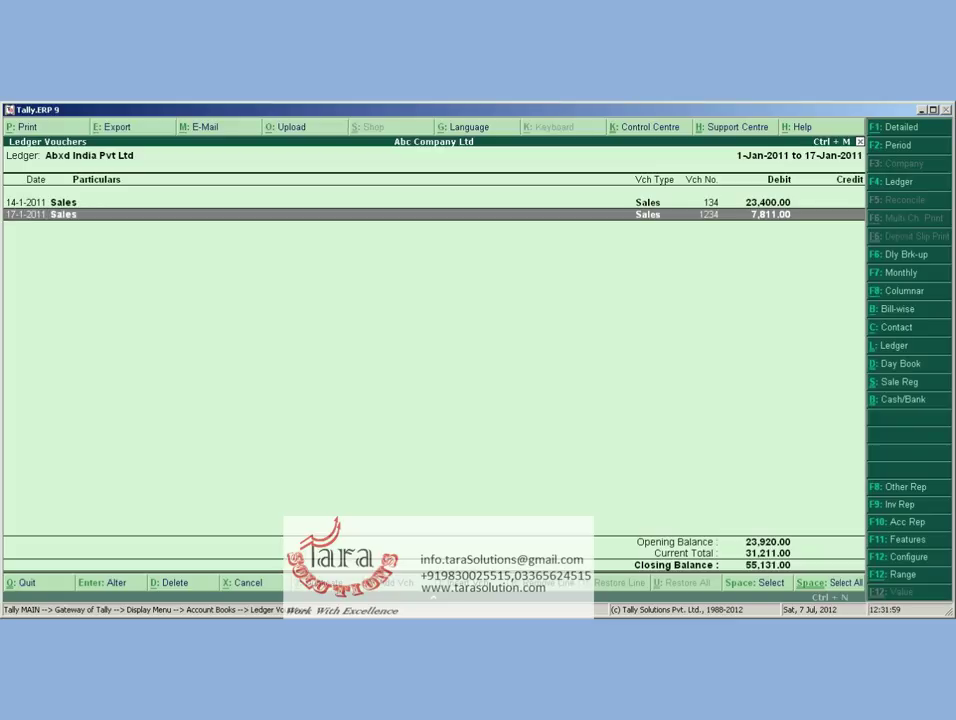
Back out of the ledger report to the Gateway and start a new sales voucher
key("Escape")
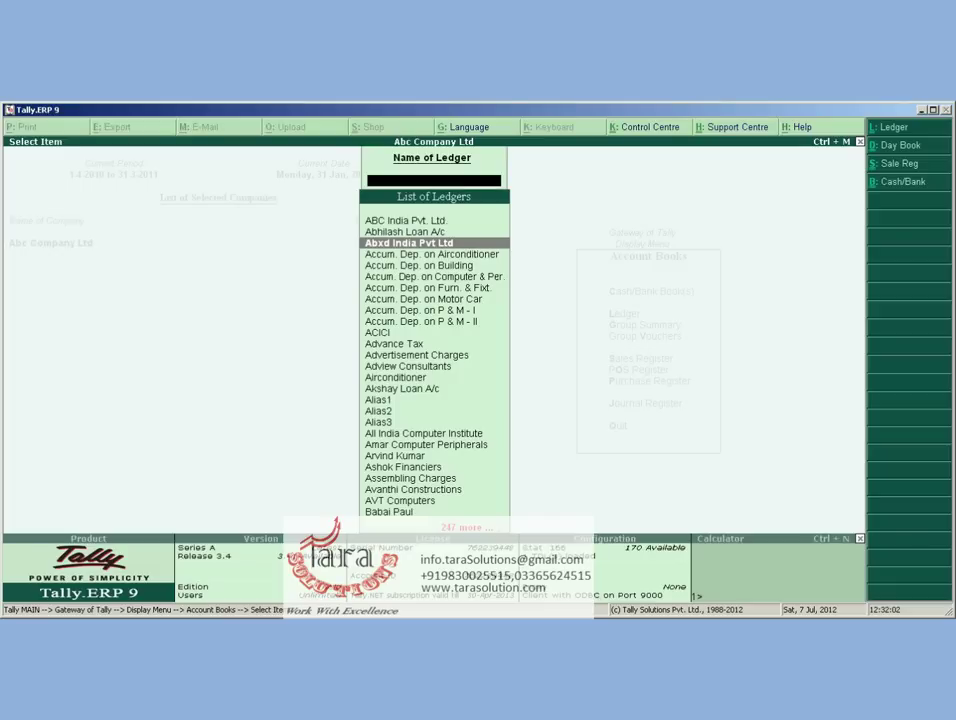
key("Escape")
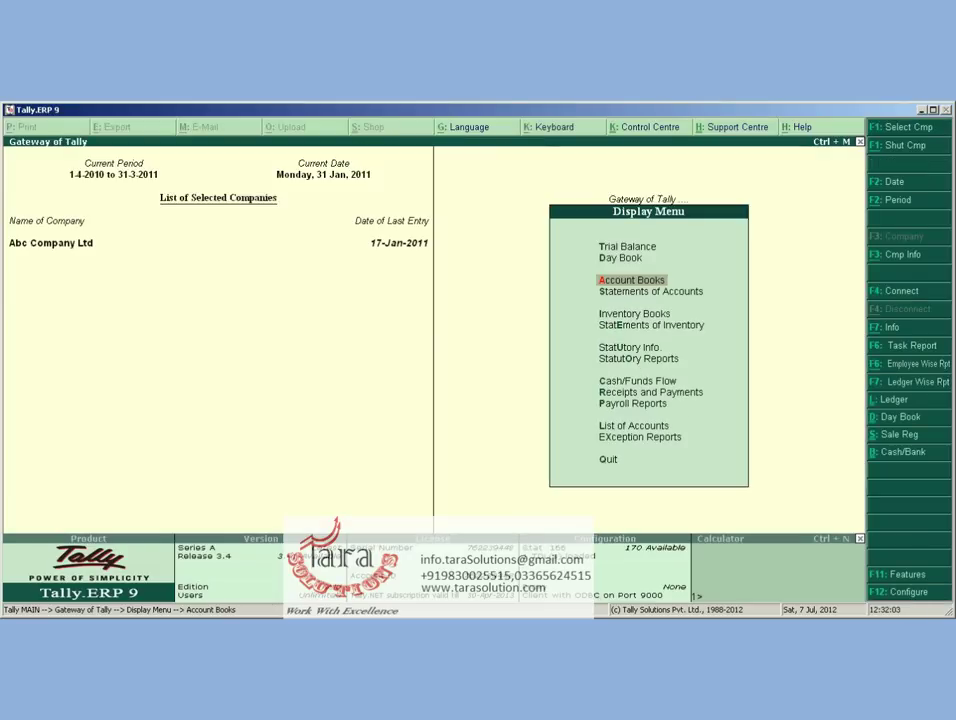
key("Escape")
key("Up")
key("Up")
key("Up")
key("Up")
key("Up")
key("Up")
key("Up")
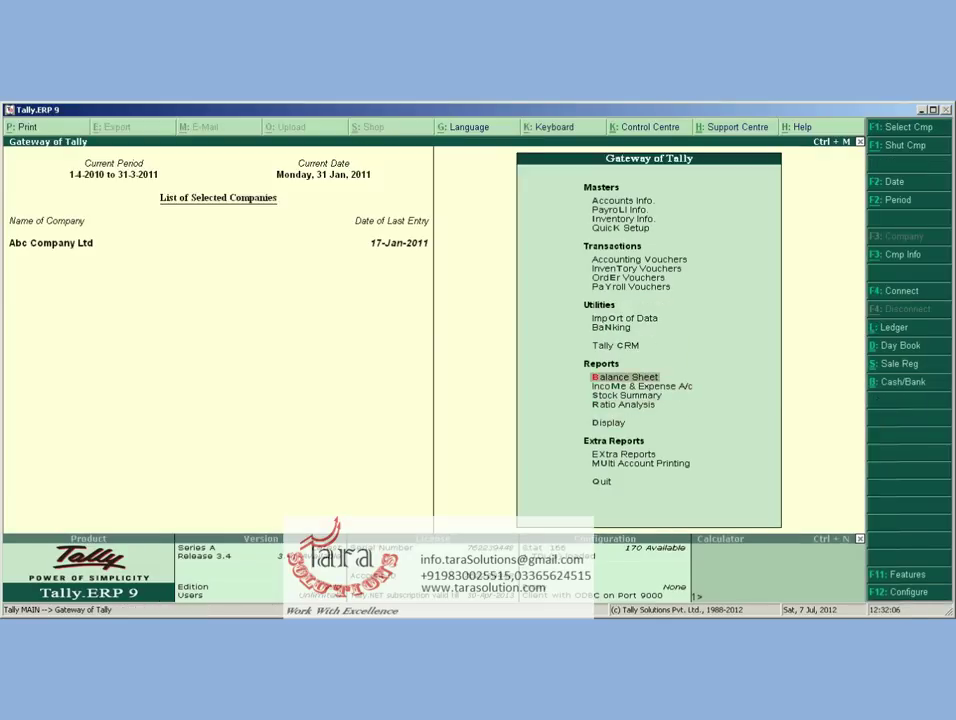
key("Up")
key("Up")
key("Up")
key("Return")
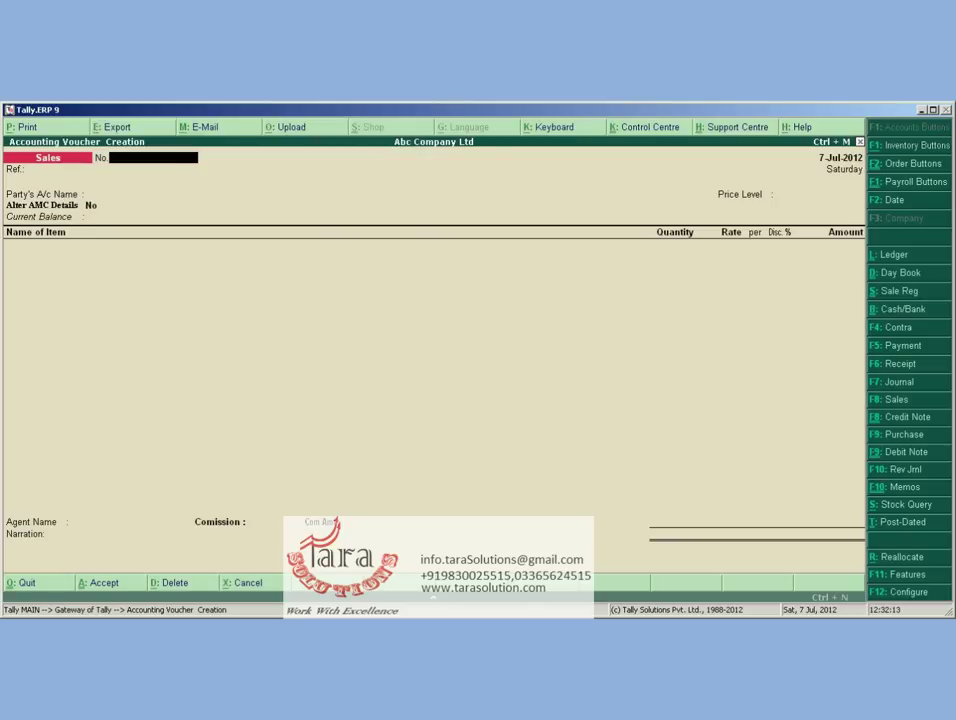
Enter voucher number 123 and select Abxd India Pvt Ltd as the party
type("123")
key("Return")
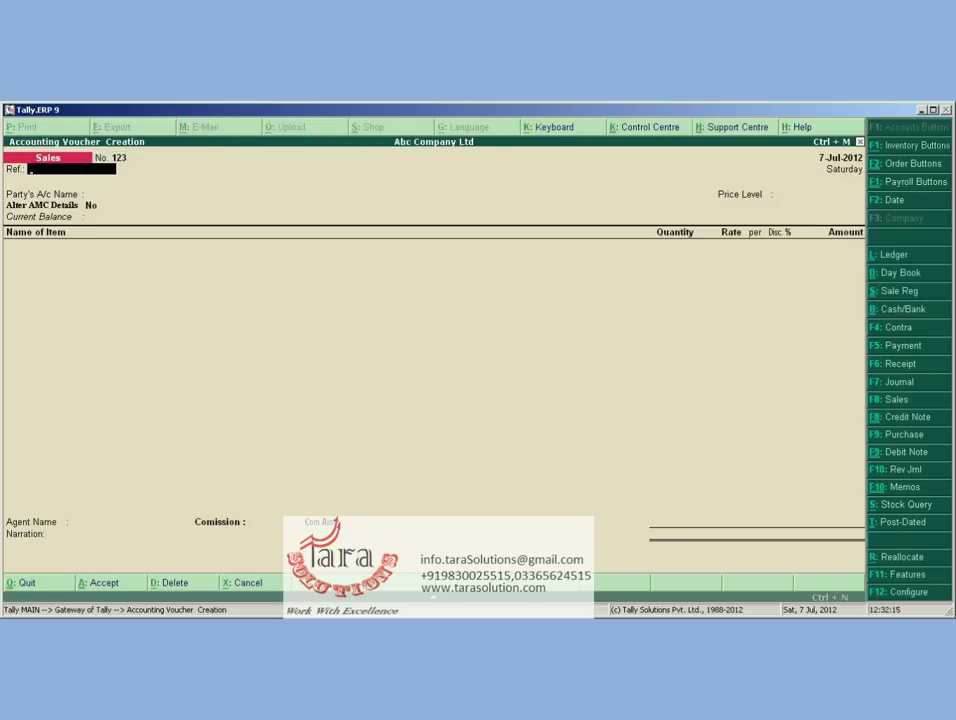
key("Return")
type("Abx")
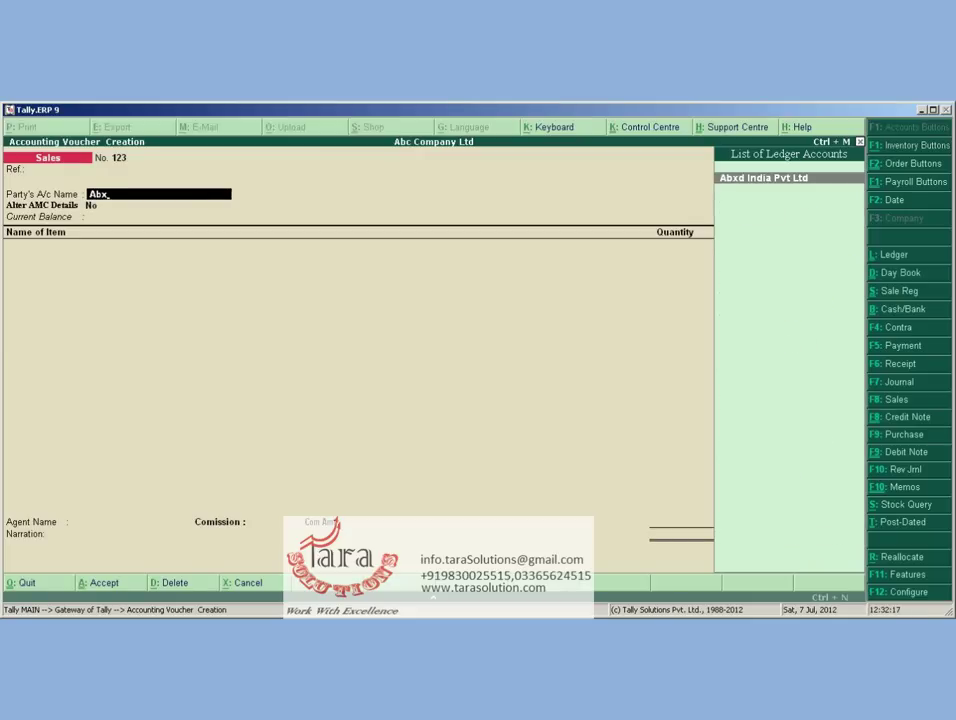
key("Return")
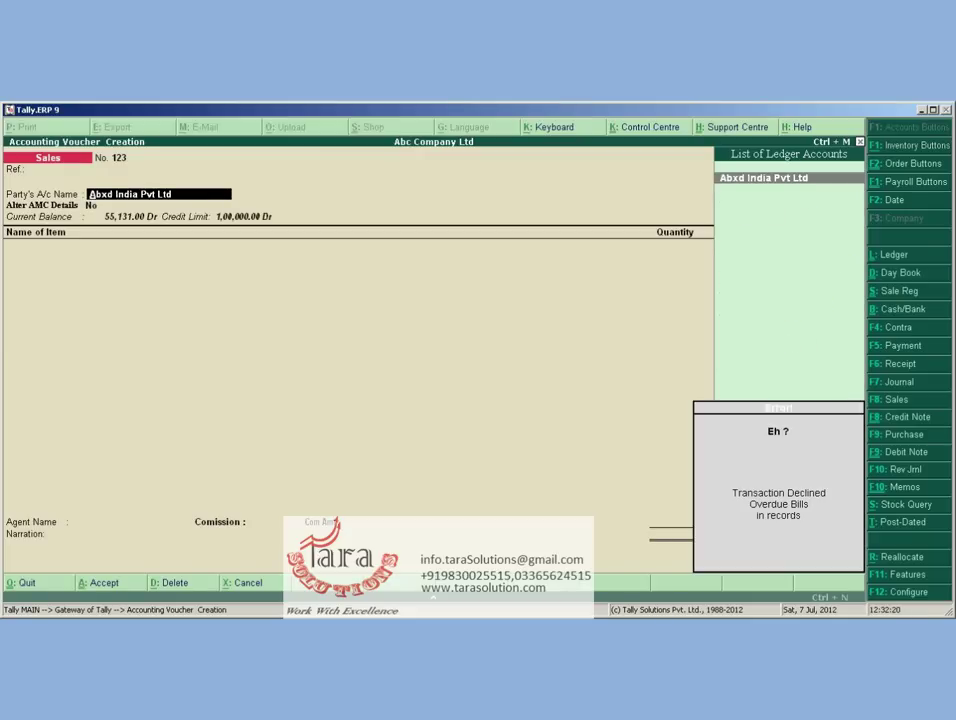
Change the voucher date to 1-Jan-2011, then dismiss the overdue-bills error and quit the voucher
key("F2")
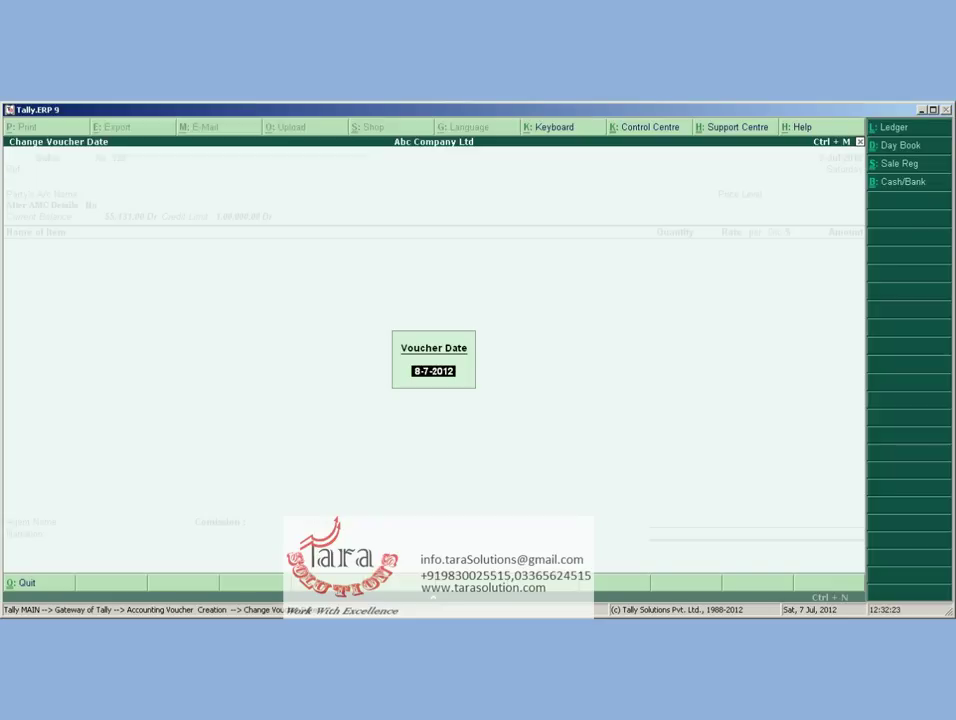
type("1-1-2013")
key("Return")
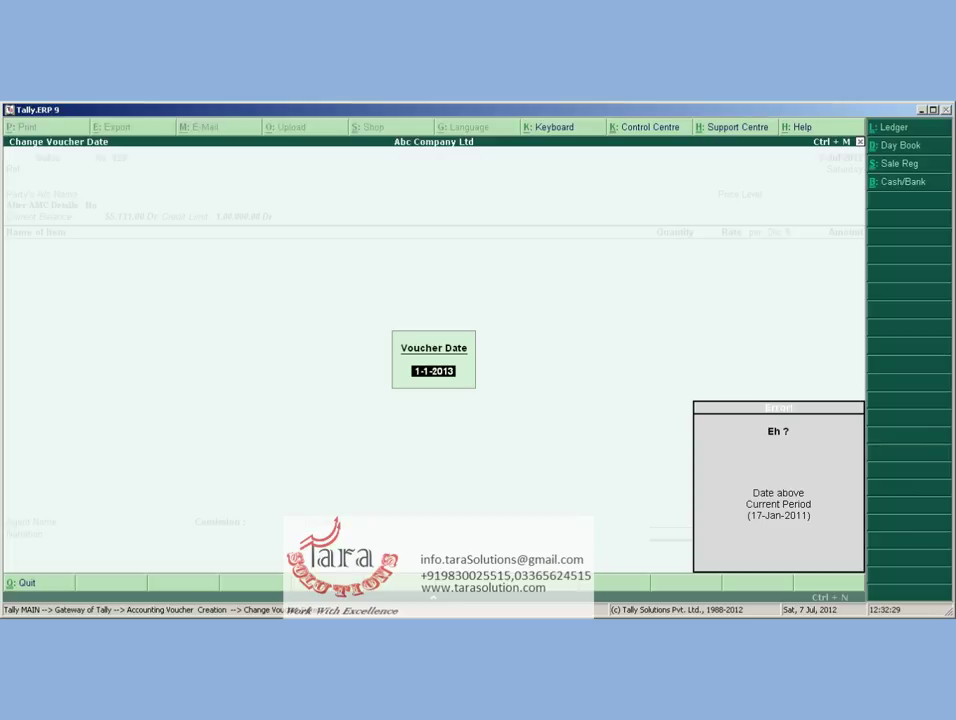
type("1-1-11")
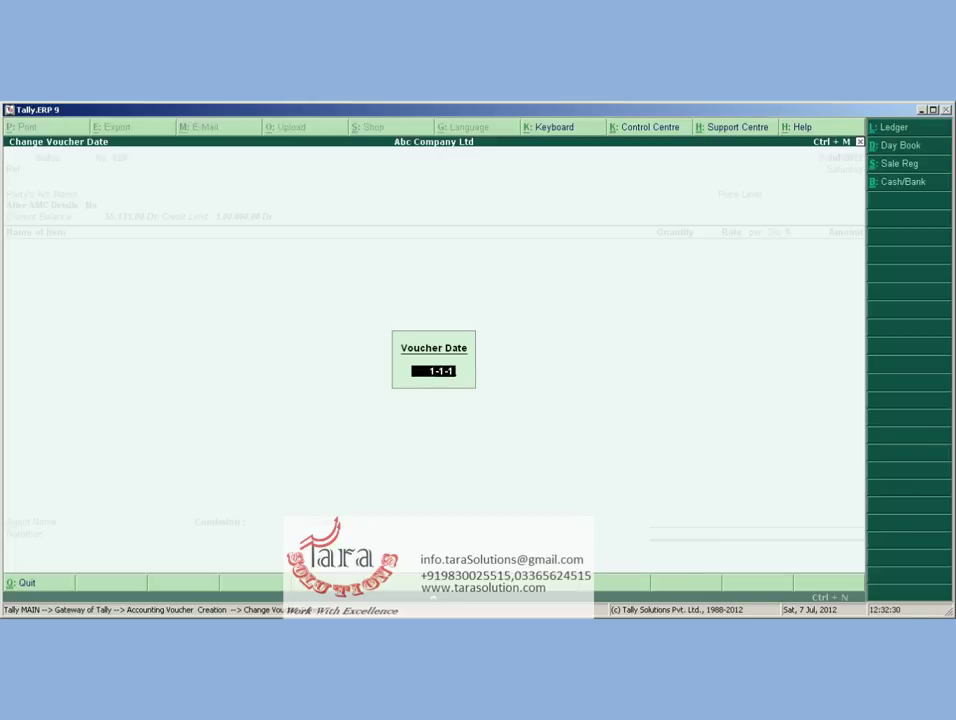
key("Return")
key("Return")
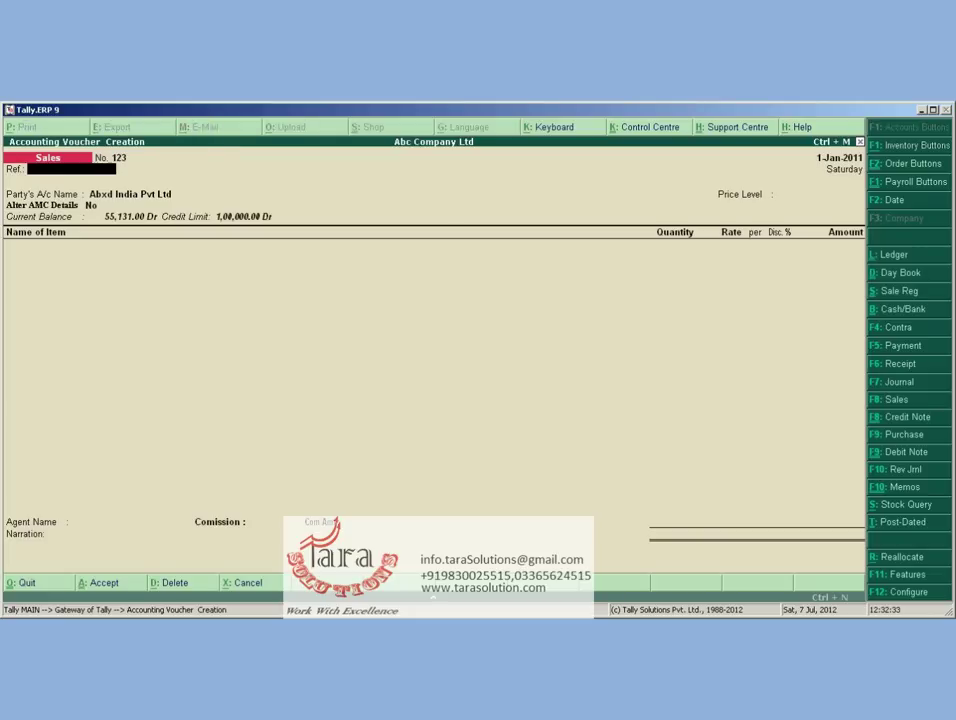
key("Return")
key("Return")
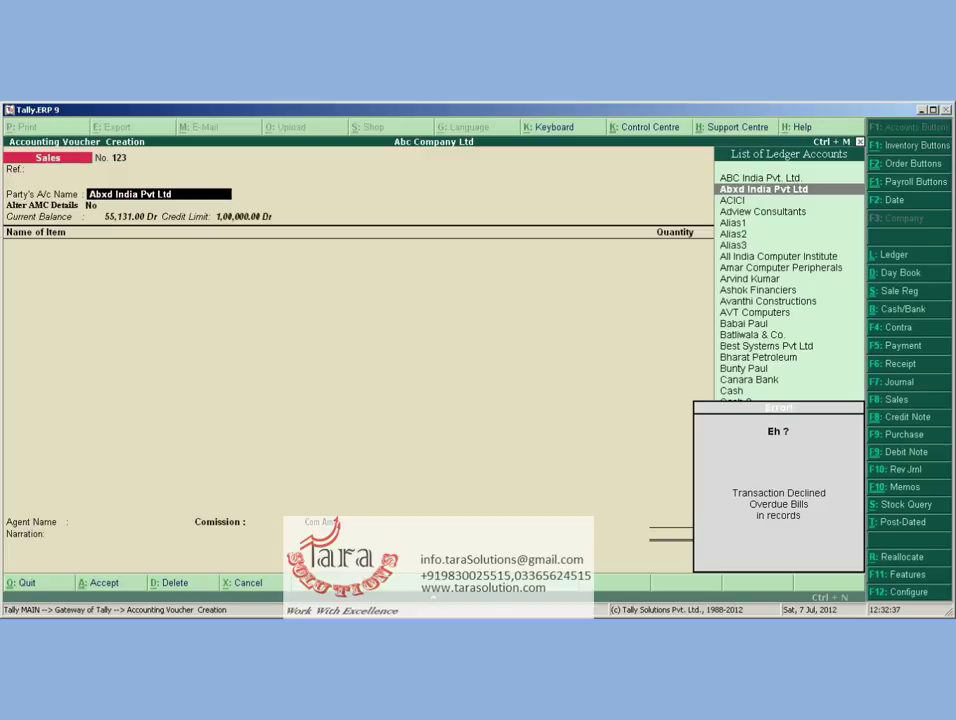
key("Escape")
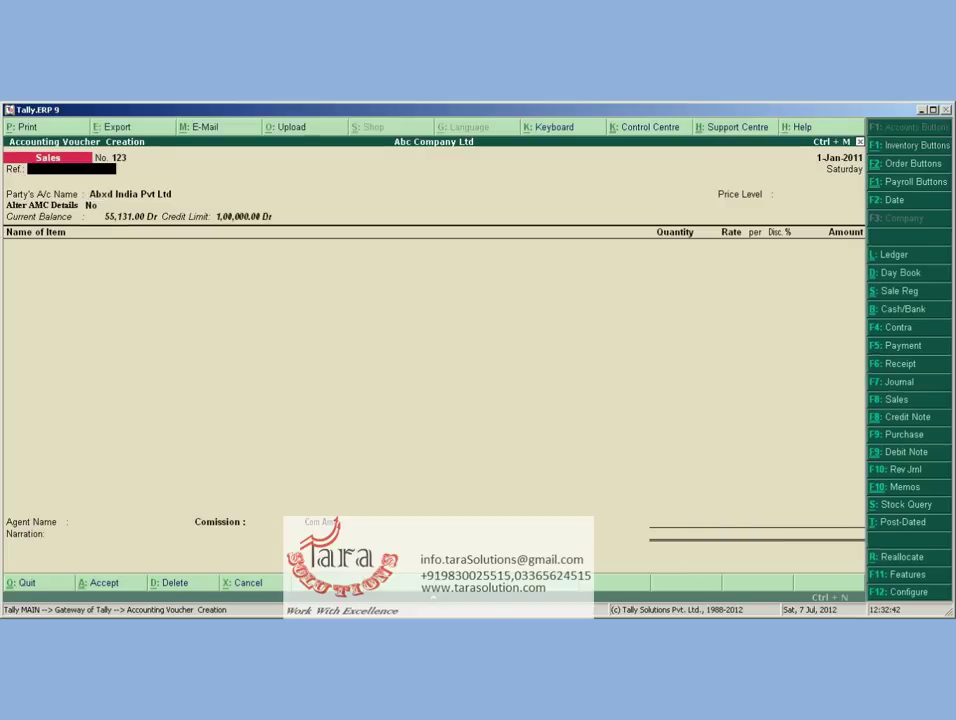
key("Escape")
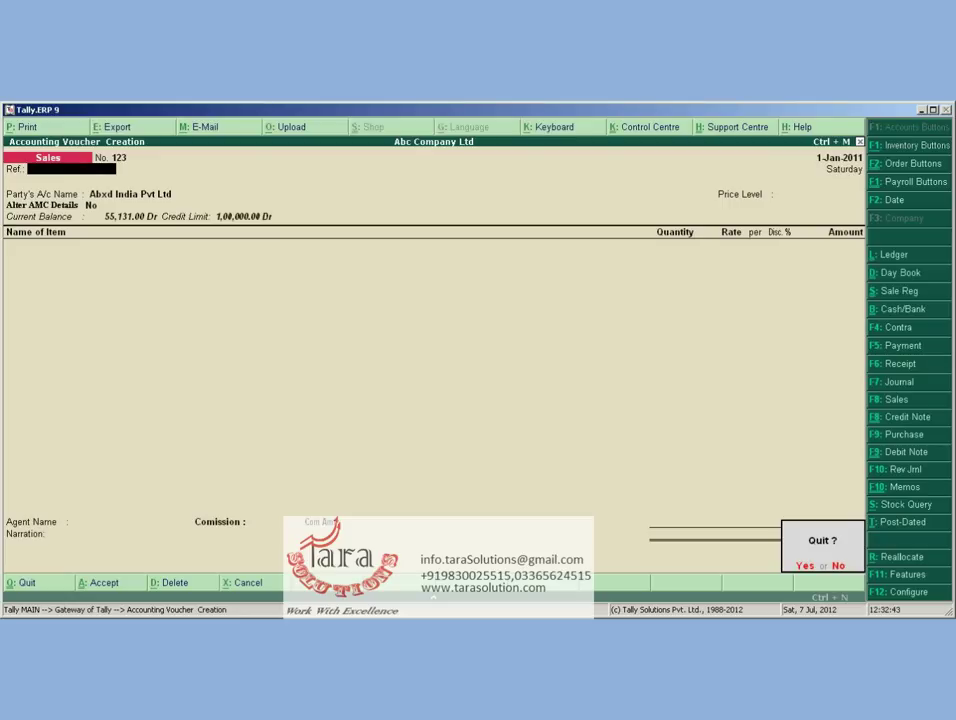
Confirm quitting, then open Abxd India Pvt Ltd's sales voucher no. 1234 from its ledger
key("y")
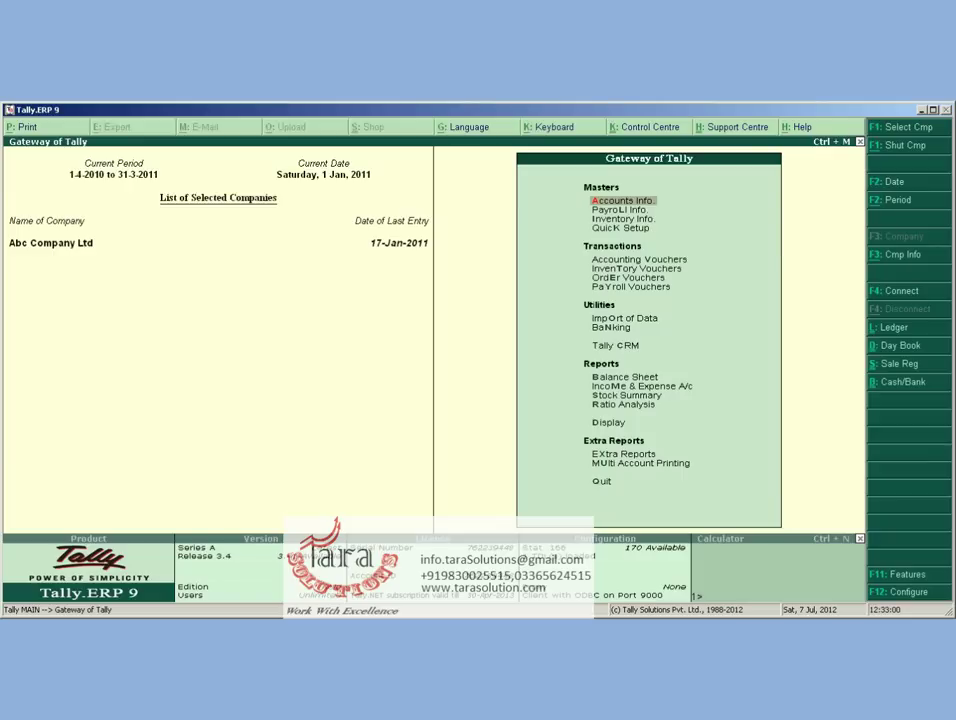
type("dalAb")
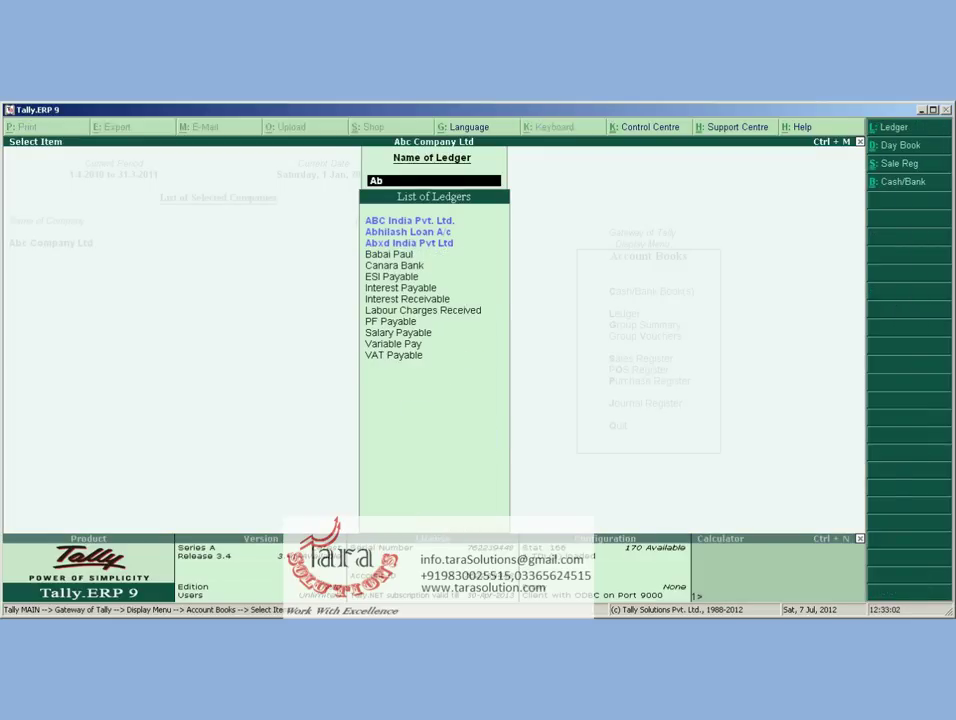
type("x")
key("Return")
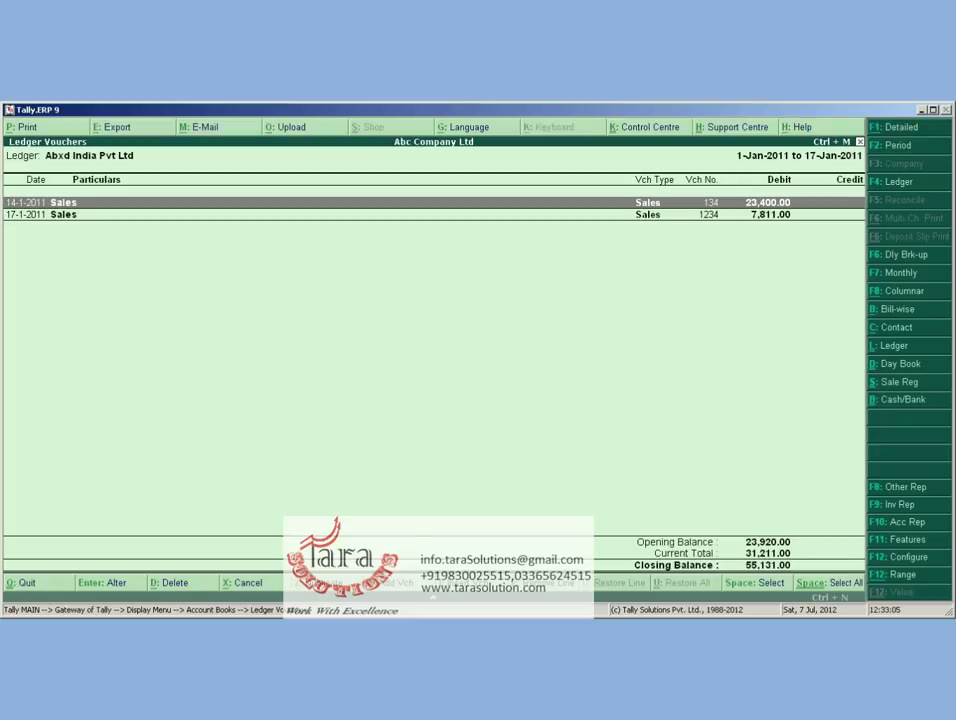
key("Down")
key("Return")
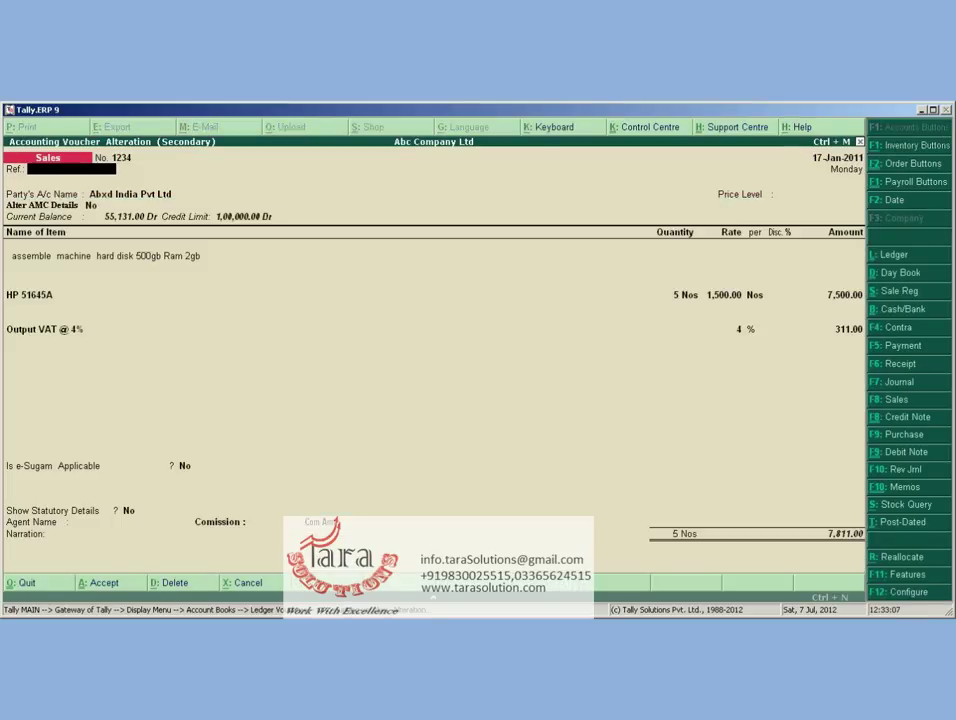
Inspect the party details and overdue bill 367 of 23,920.00 Dr, then back out to the Display Menu
key("Return")
key("Return")
key("Return")
key("Return")
key("Return")
key("Return")
key("Return")
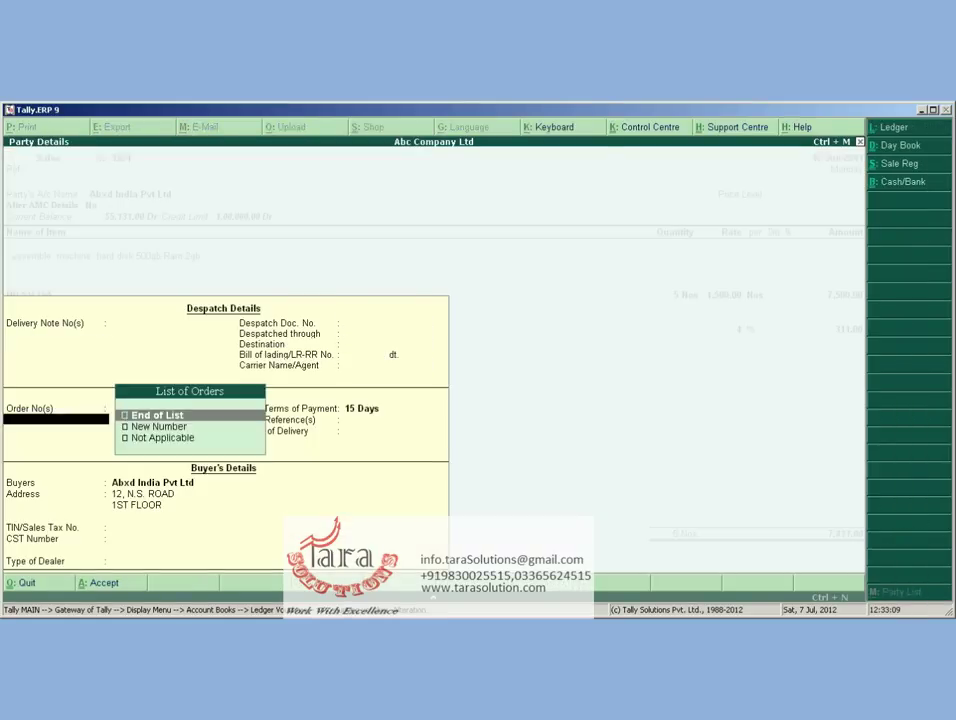
key("Return")
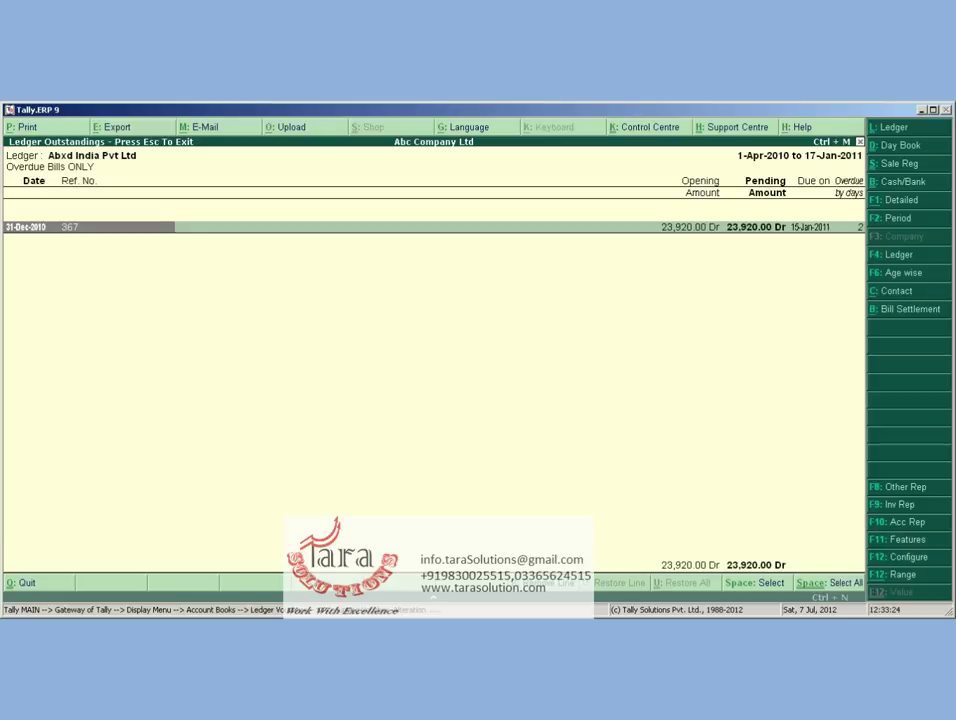
key("Return")
key("Escape")
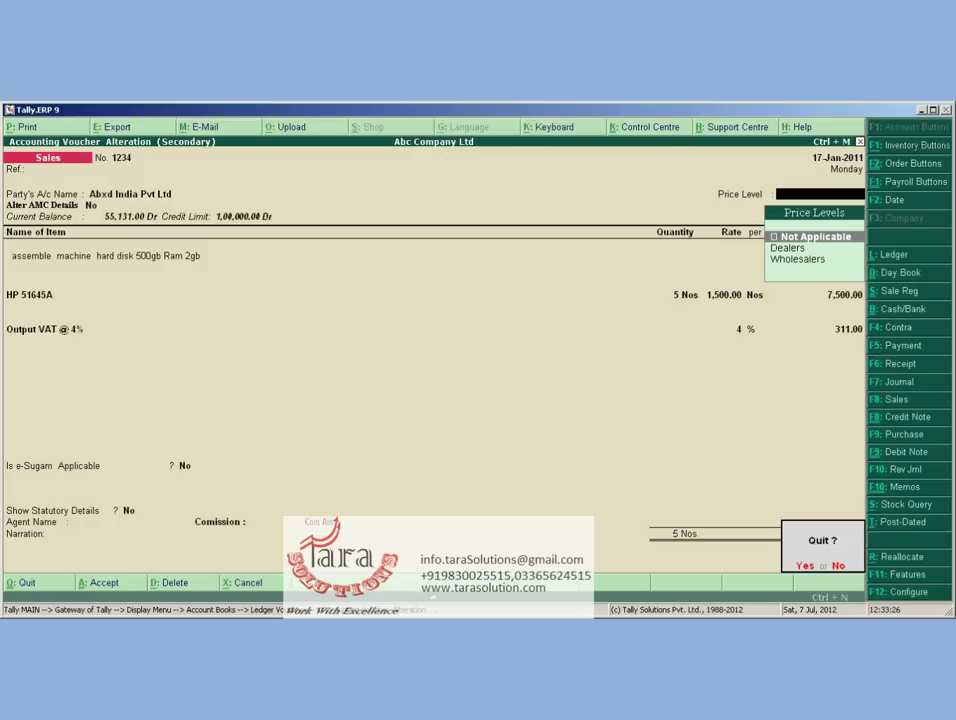
key("y")
key("Escape")
key("Escape")
key("Escape")
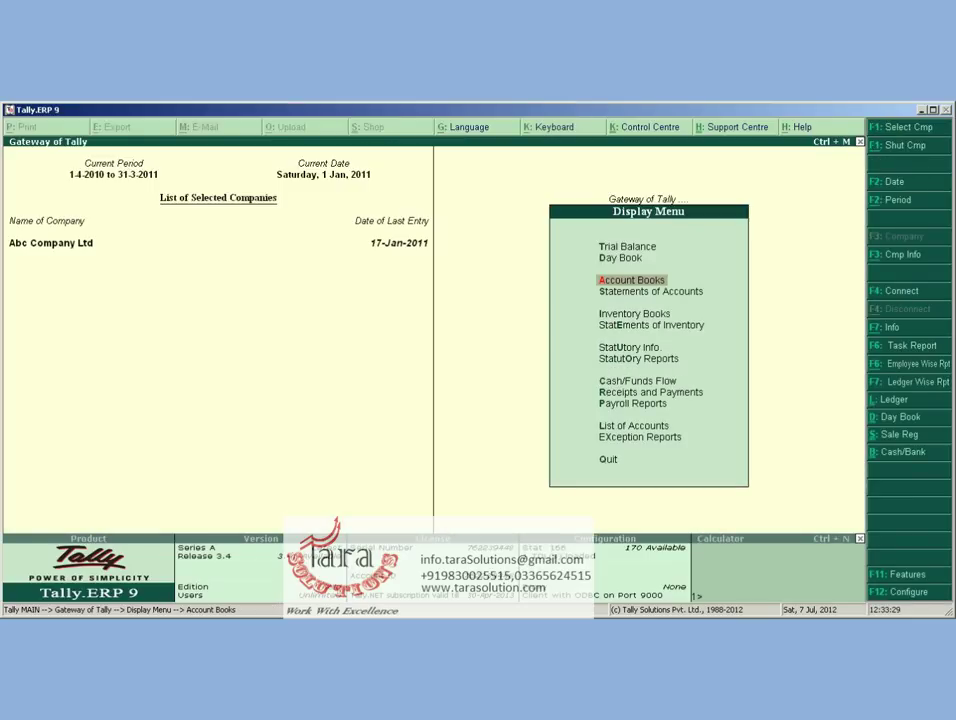
Go from the Gateway to Accounts Info > Ledgers > Alter to list the ledgers
key("Escape")
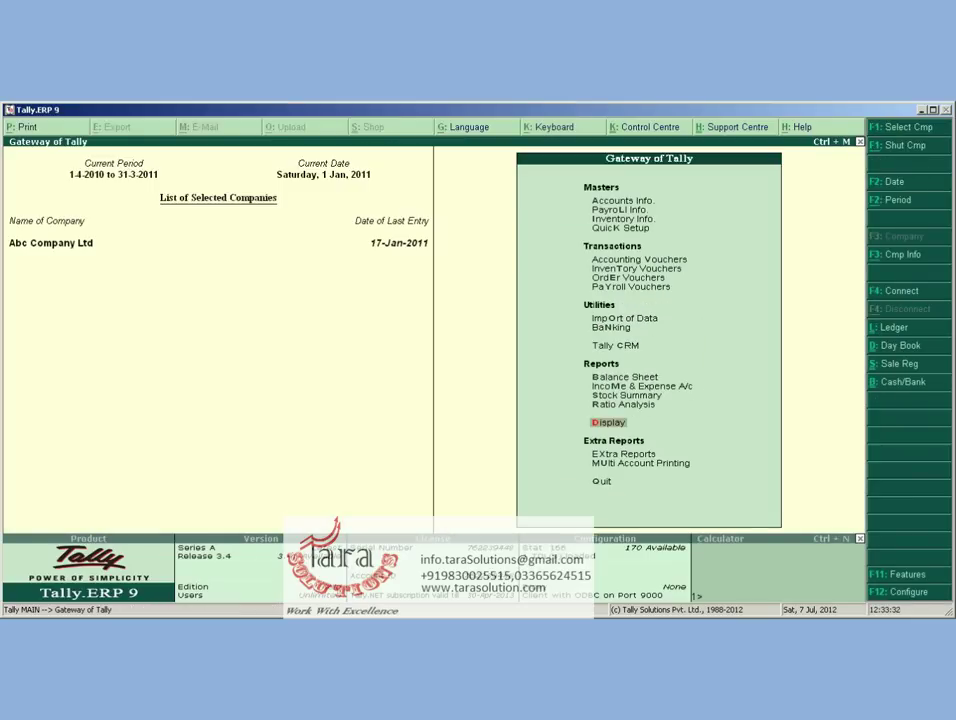
key("Up")
key("Up")
key("Up")
key("Up")
key("Up")
key("Up")
key("Up")
key("Up")
key("Up")
key("Up")
key("Up")
key("Up")
key("Up")
key("Up")
key("Up")
key("Return")
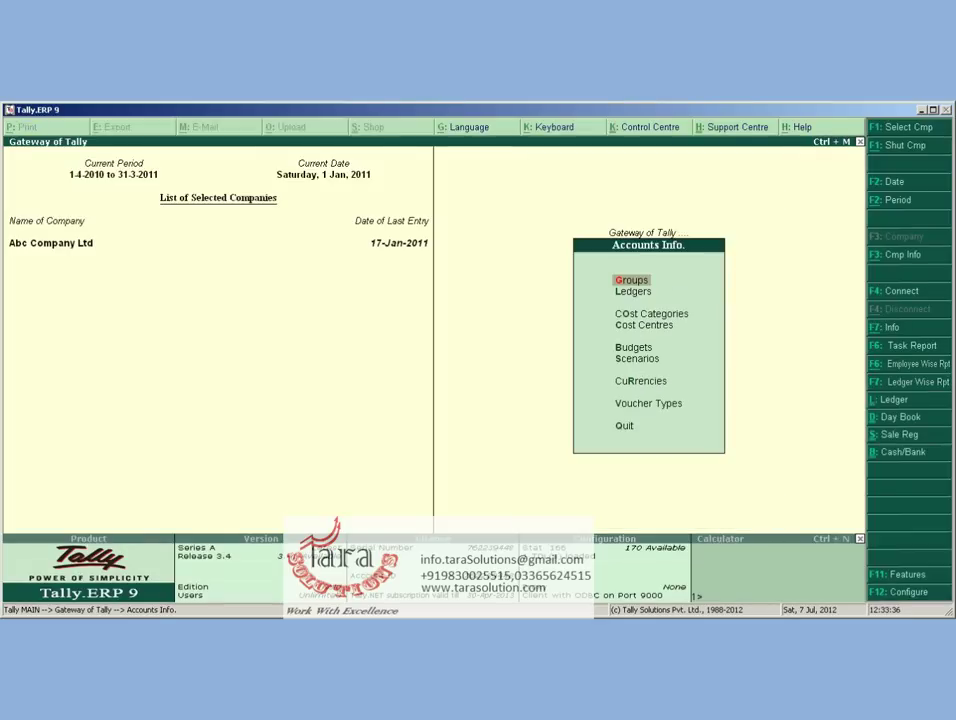
key("l")
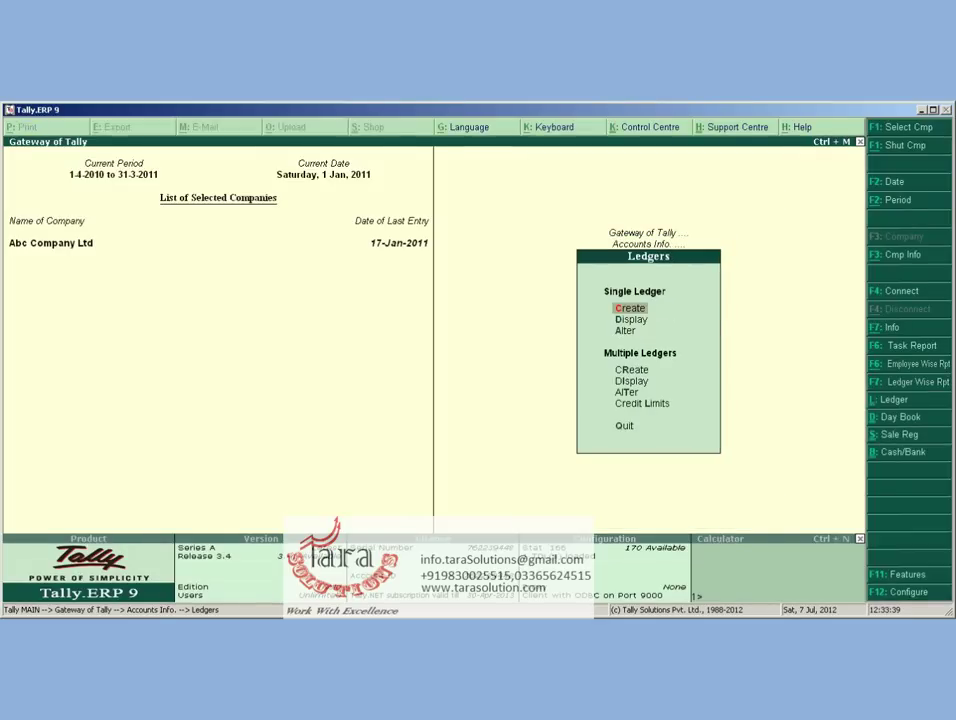
key("Down")
key("Return")
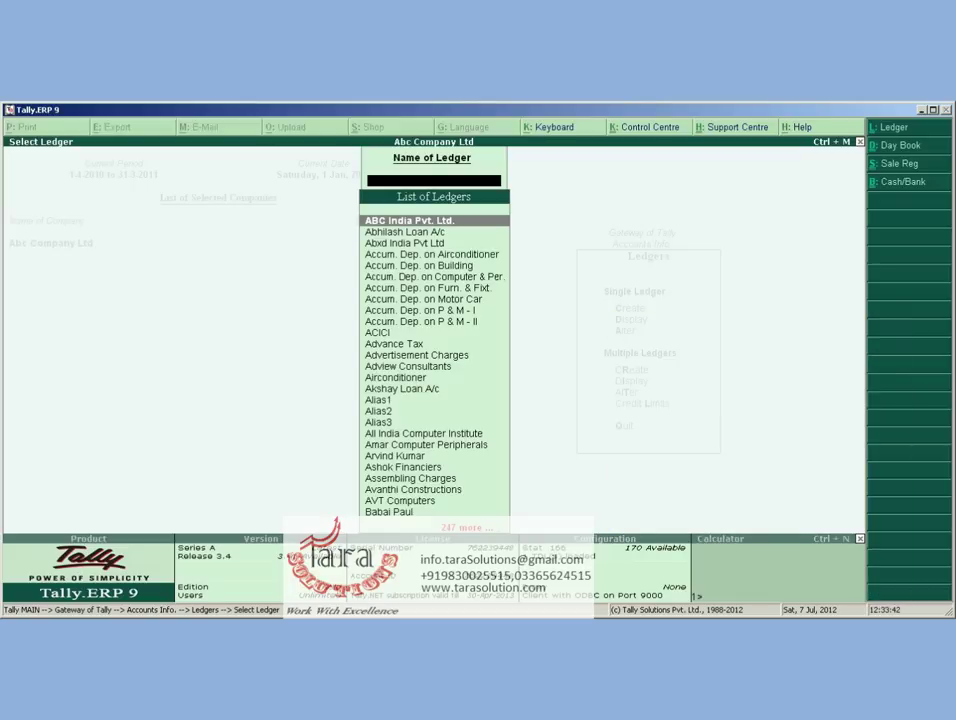
Set the first party ledger's Use as Agent to Yes and accept it
type("B")
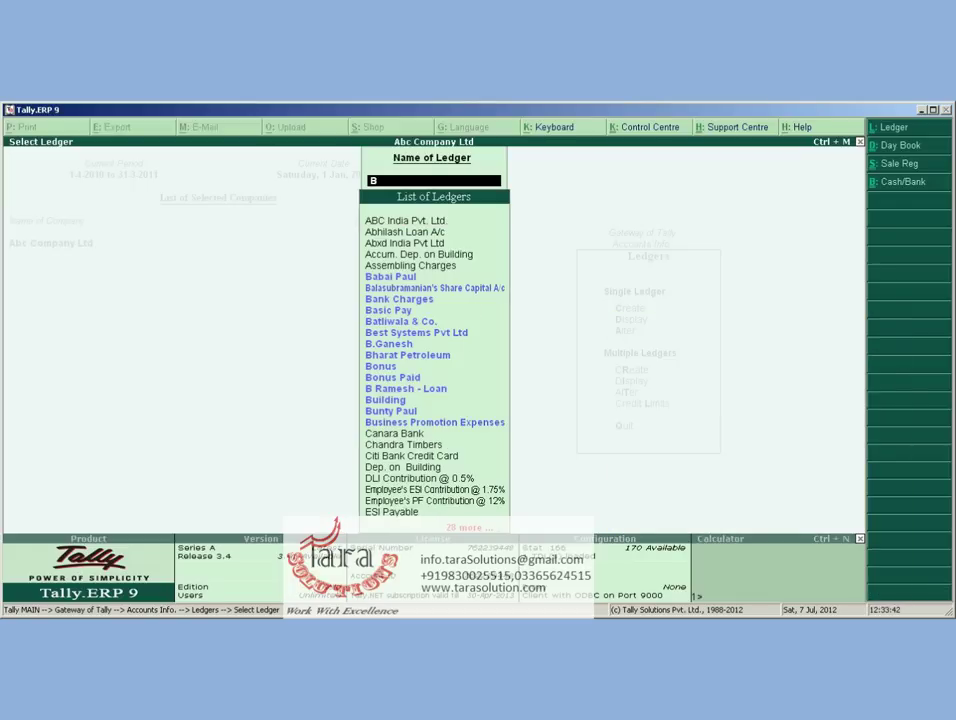
type("u")
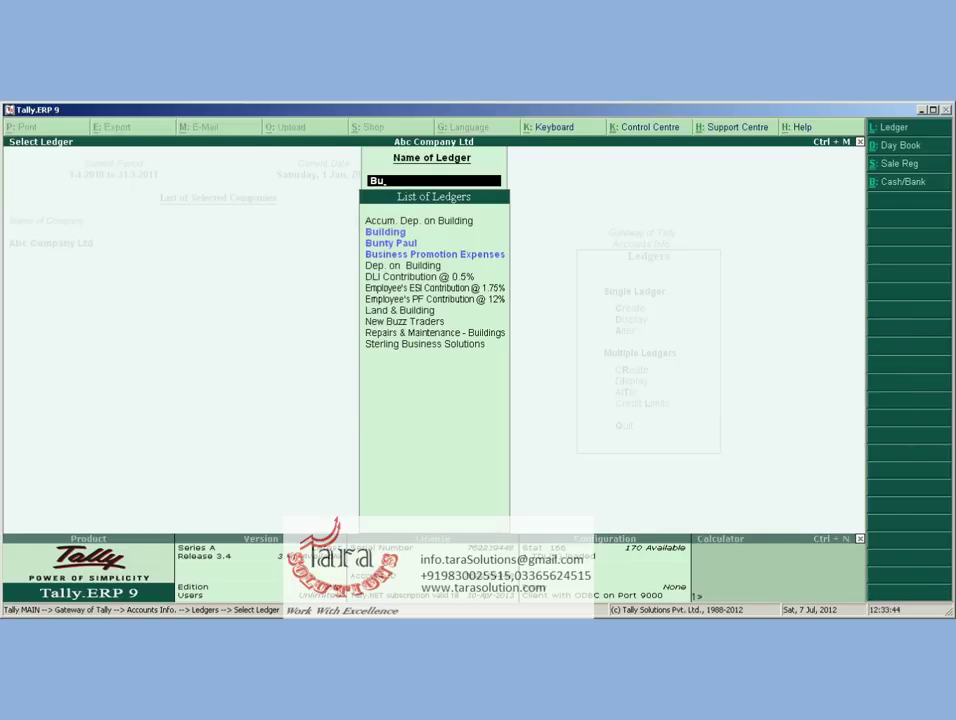
key("Down")
key("Return")
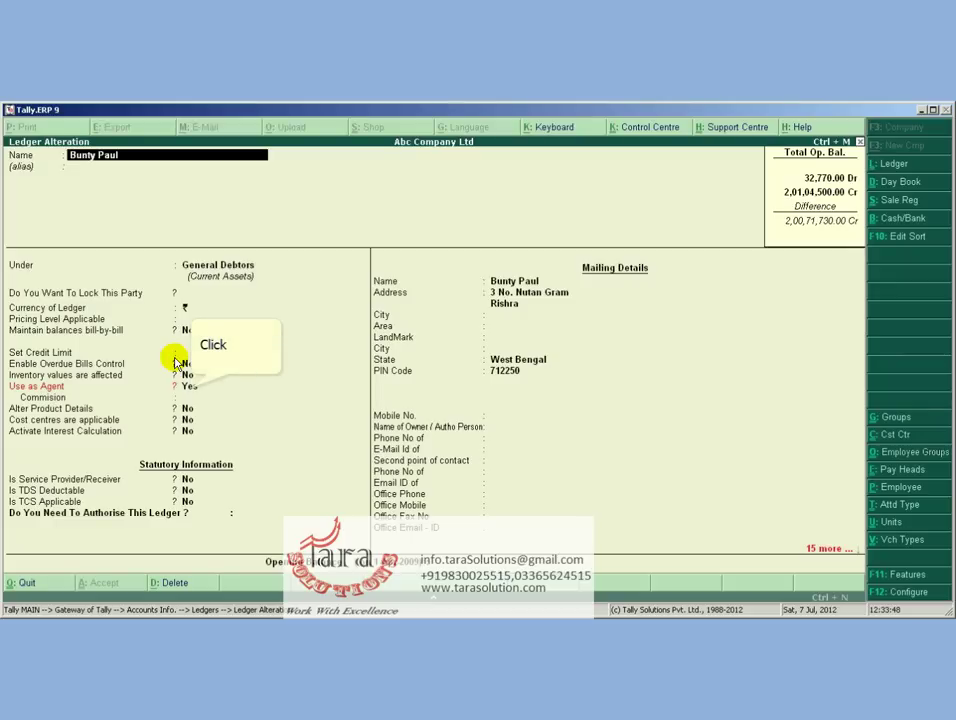
left_click(183, 384)
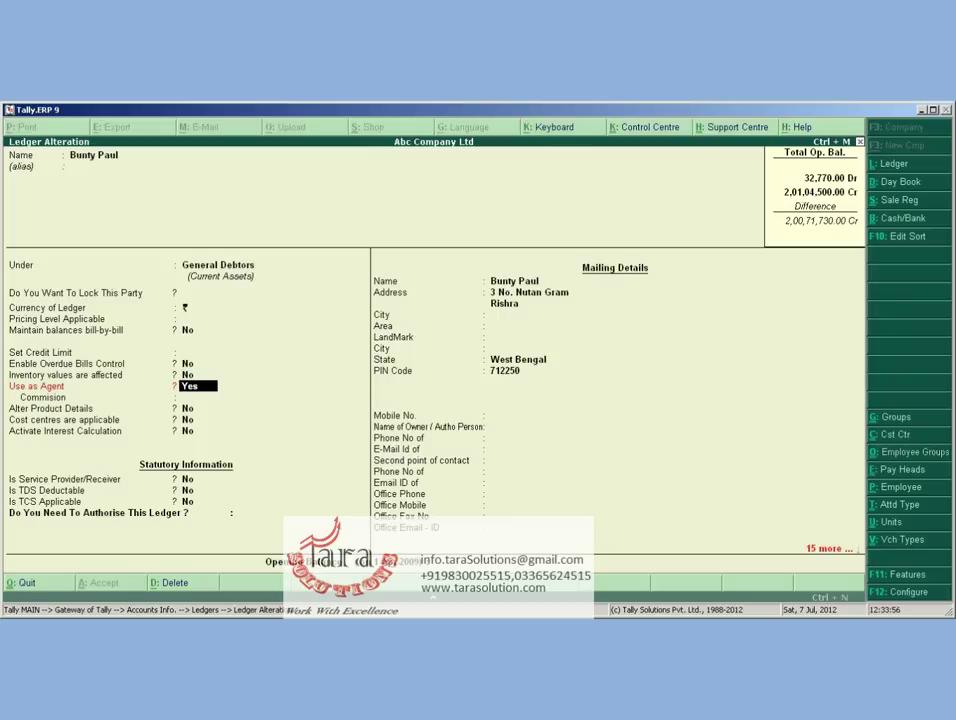
key("ctrl+a")
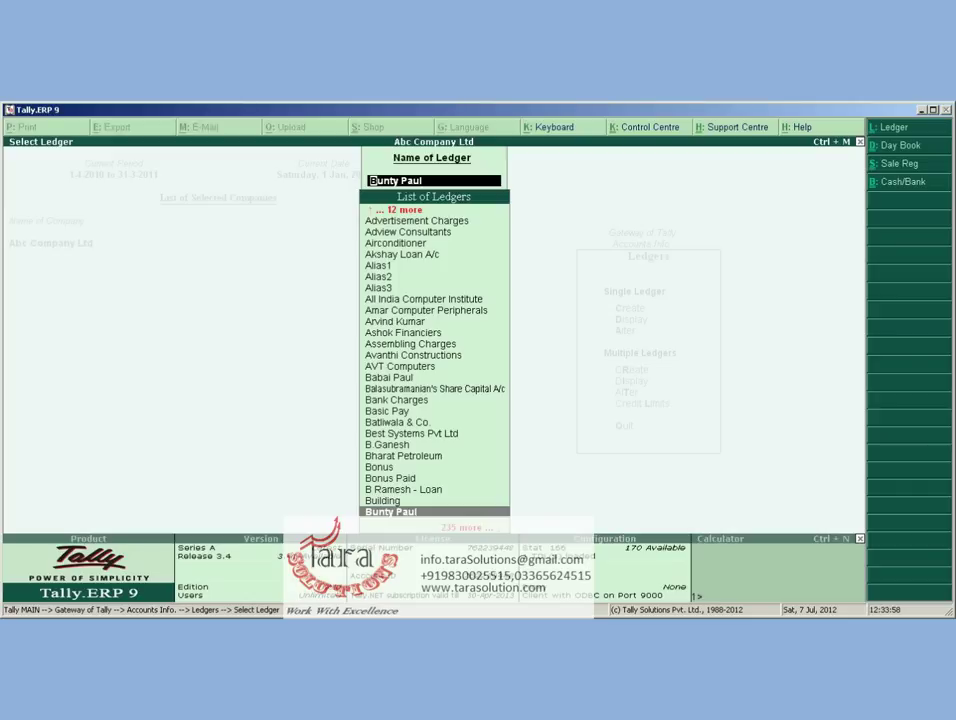
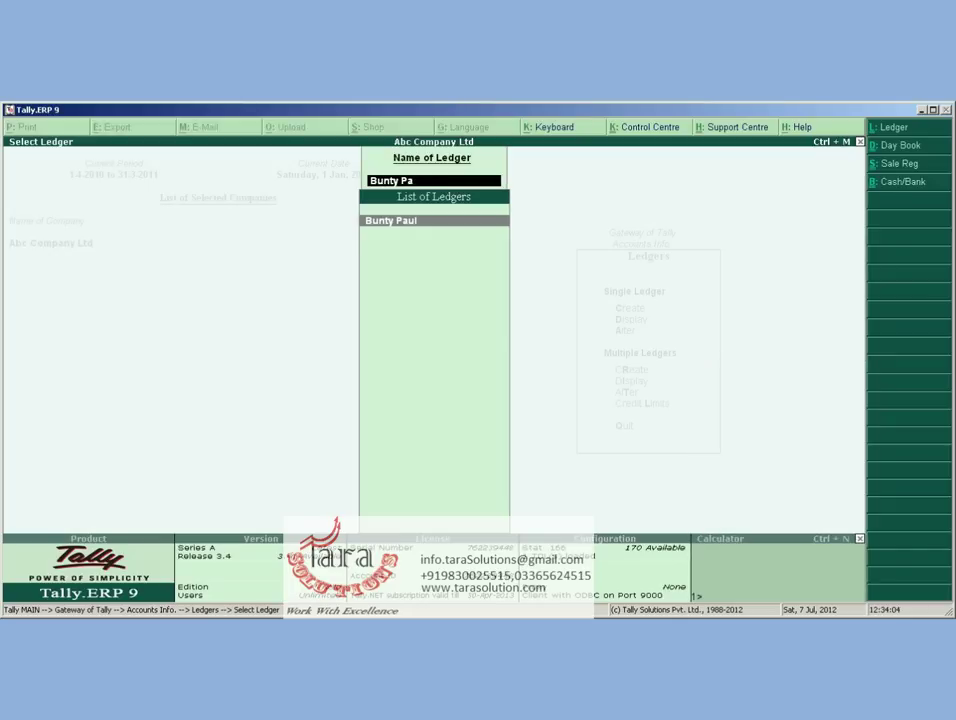
Set a second party ledger's Use as Agent to Yes, then return to the Gateway menus
type("Bab")
key("Return")
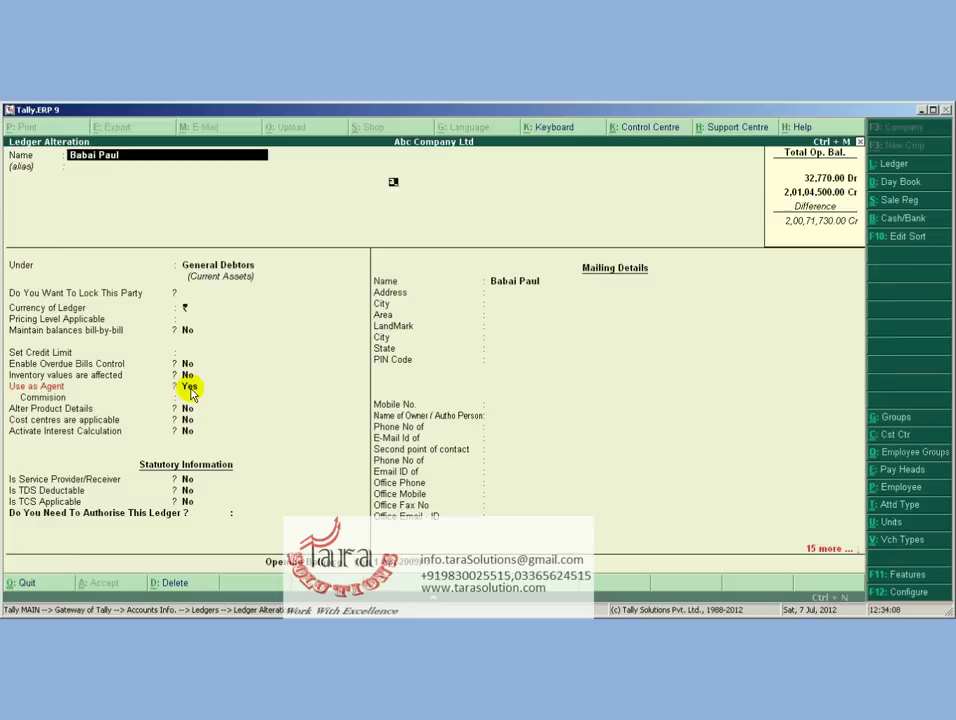
left_click(190, 388)
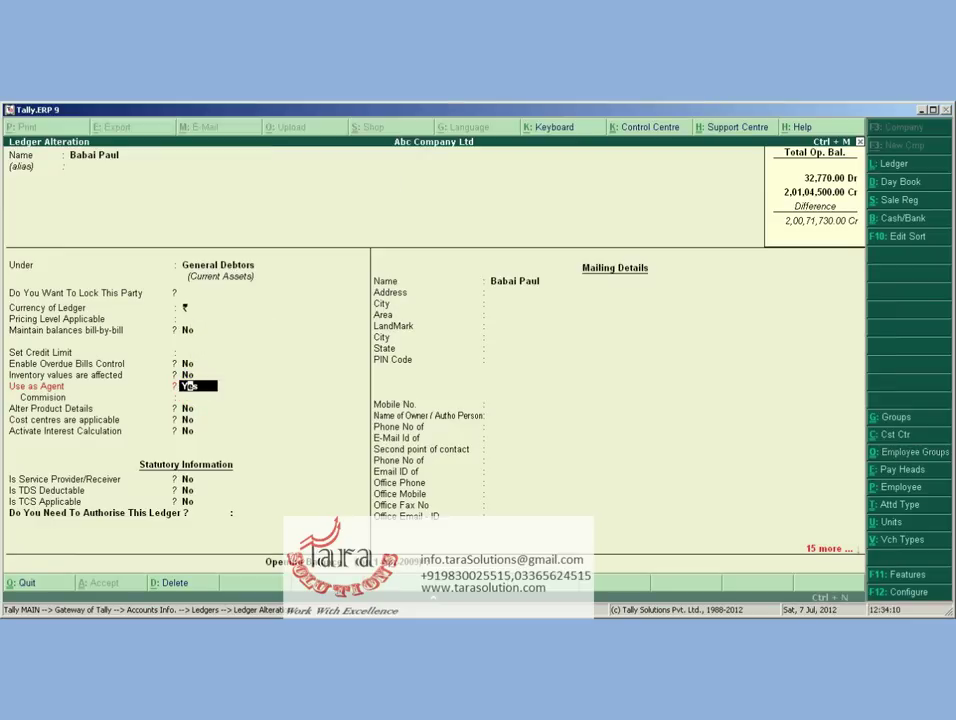
key("Escape")
key("Return")
key("Escape")
key("Escape")
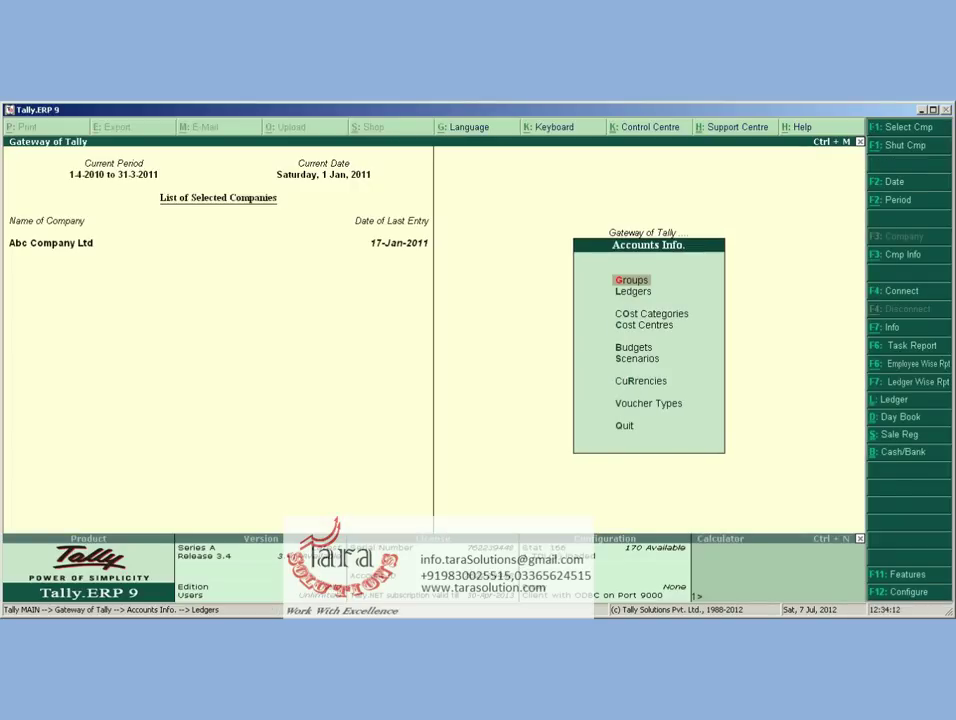
key("Escape")
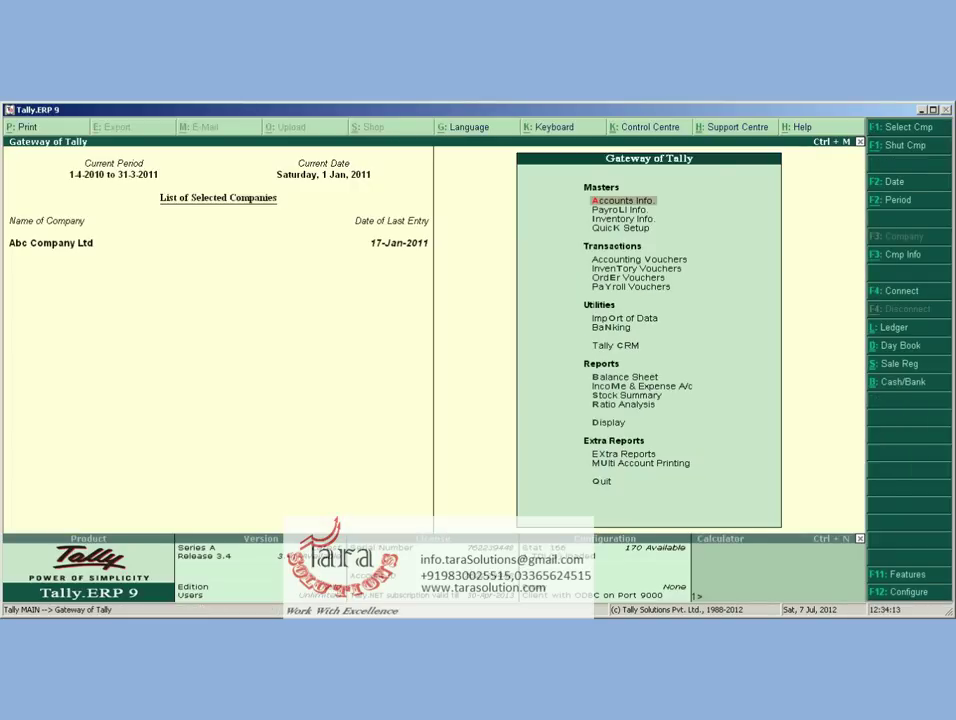
Give the sales voucher number 123 and date it 31-Jan-2011
type("v")
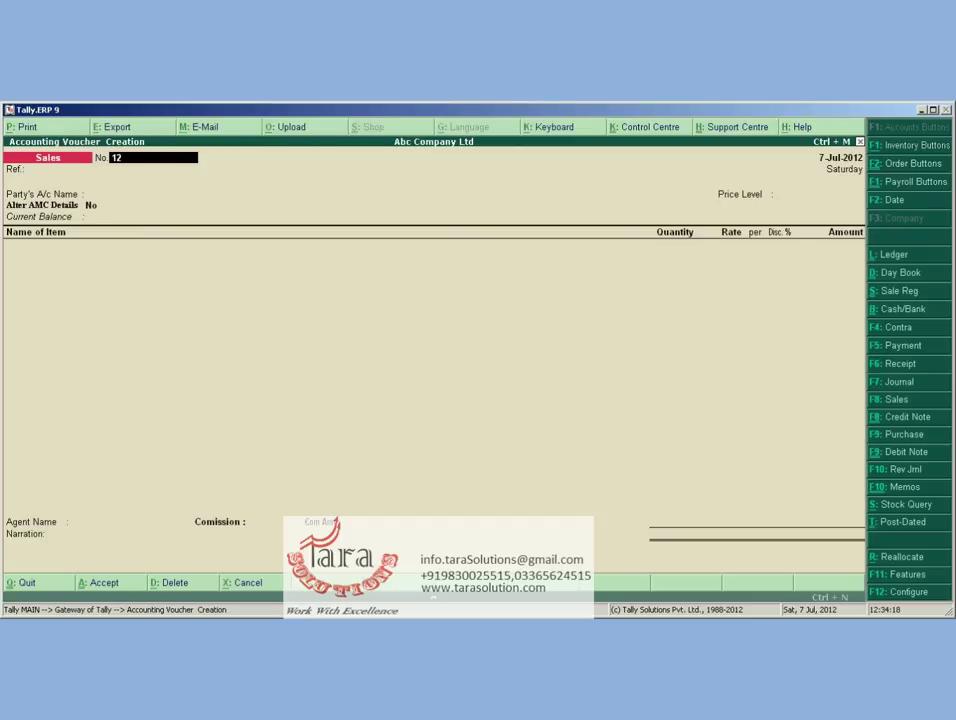
type("3")
key("Return")
key("F2")
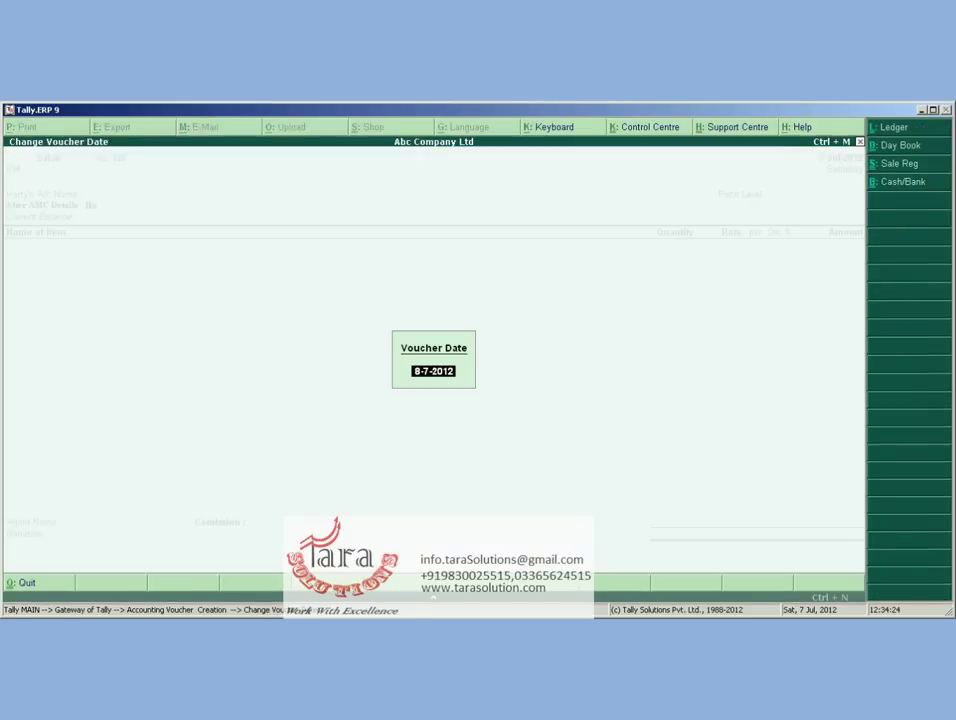
type("31")
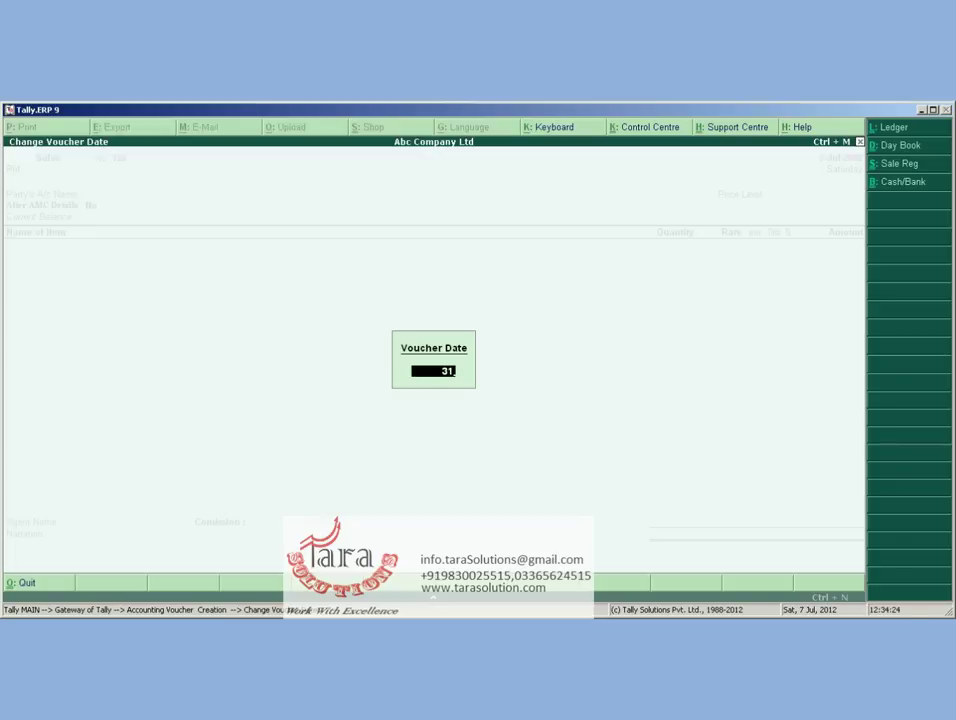
type("-1-11")
key("Return")
key("Return")
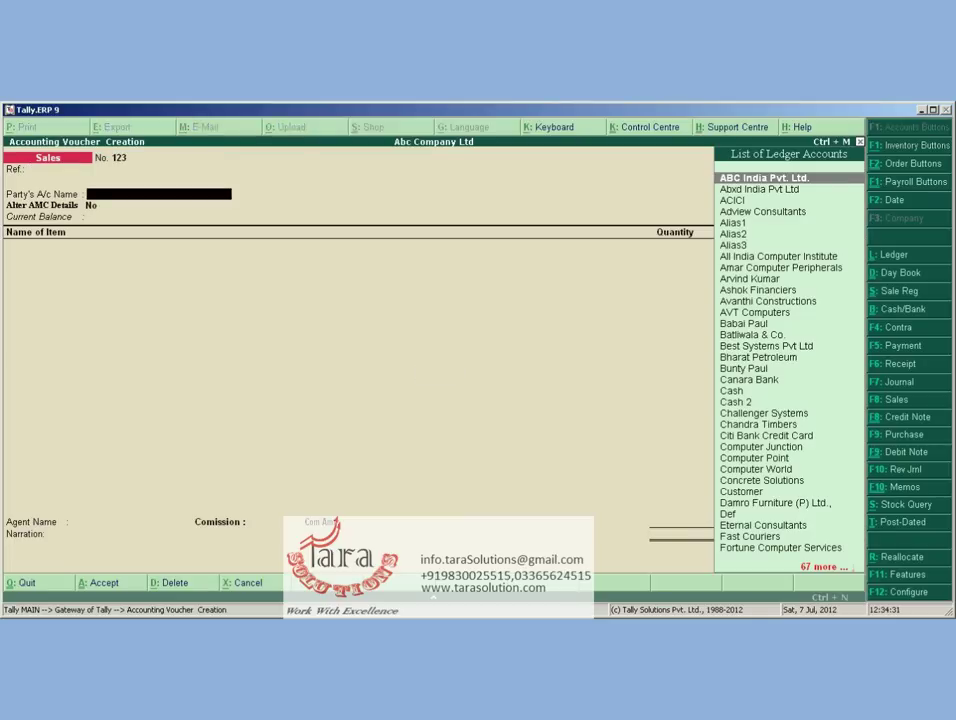
Select the customer party ledger, accept party details, and keep price level Not Applicable
type("A")
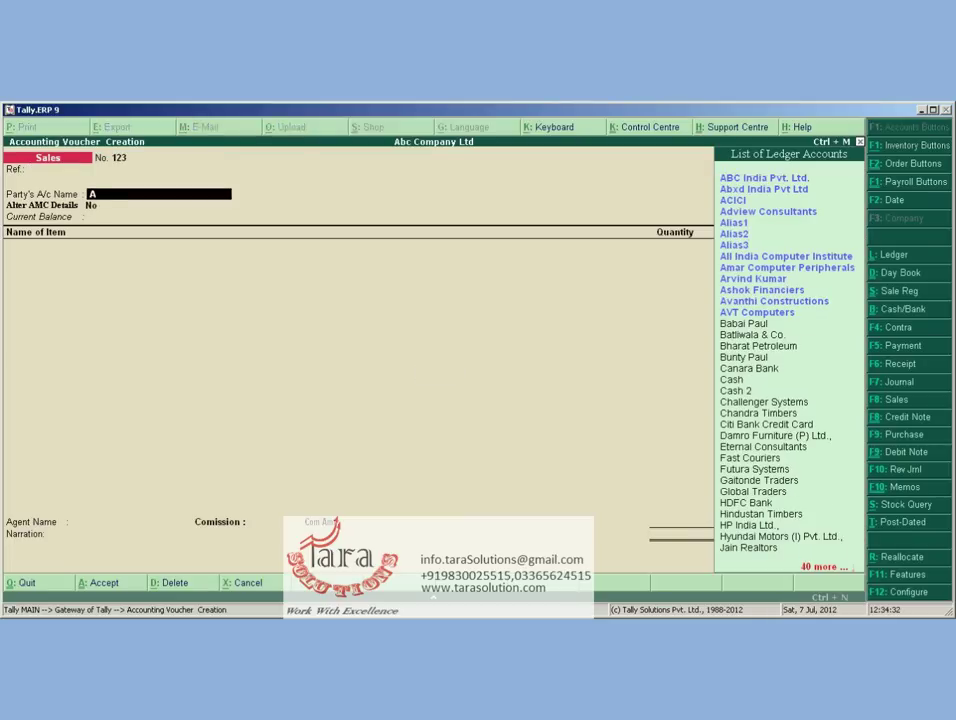
type("r")
key("Return")
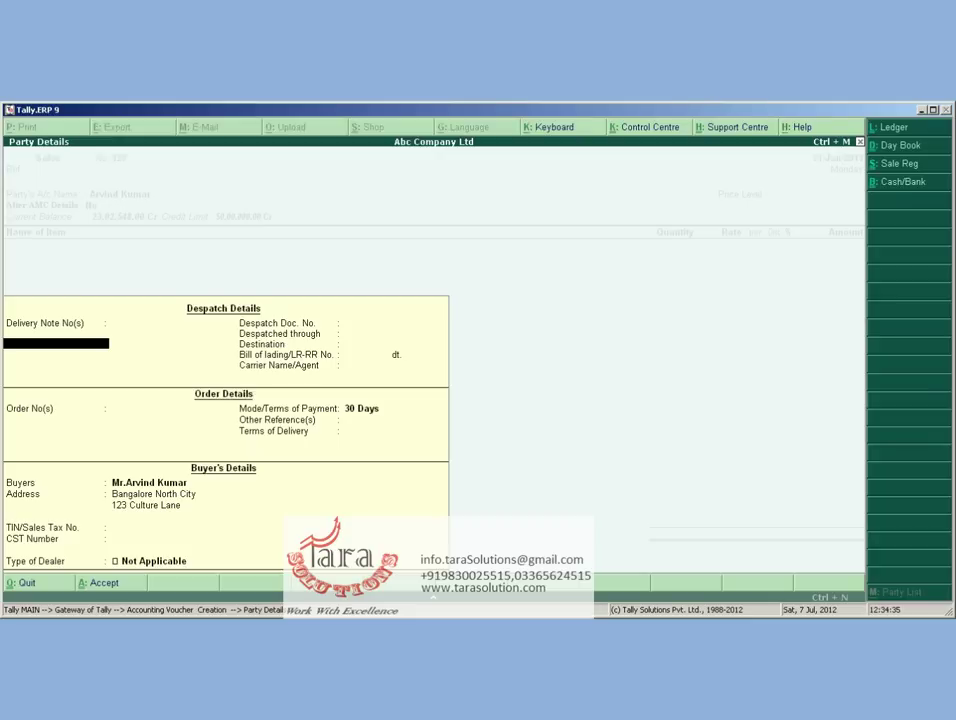
key("Return")
key("Return")
key("Return")
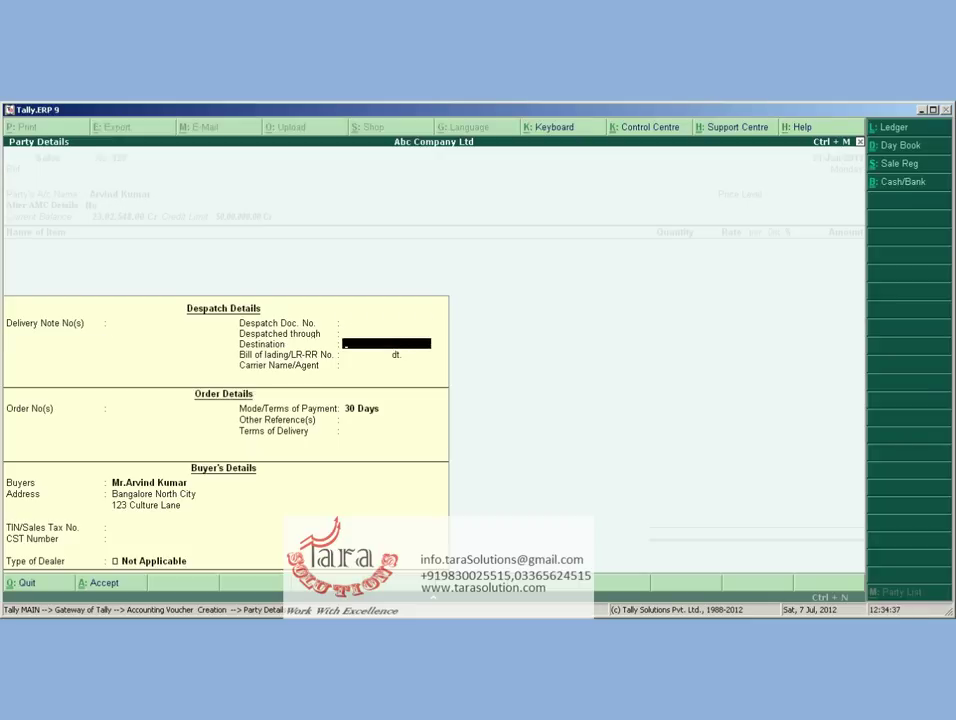
key("ctrl+a")
key("Return")
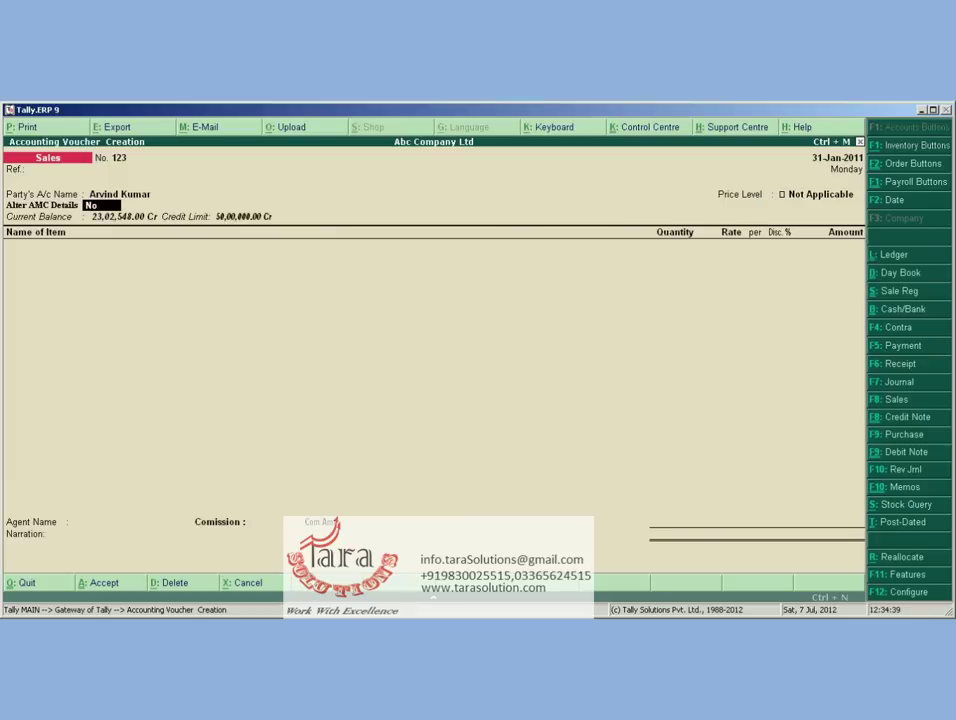
key("Return")
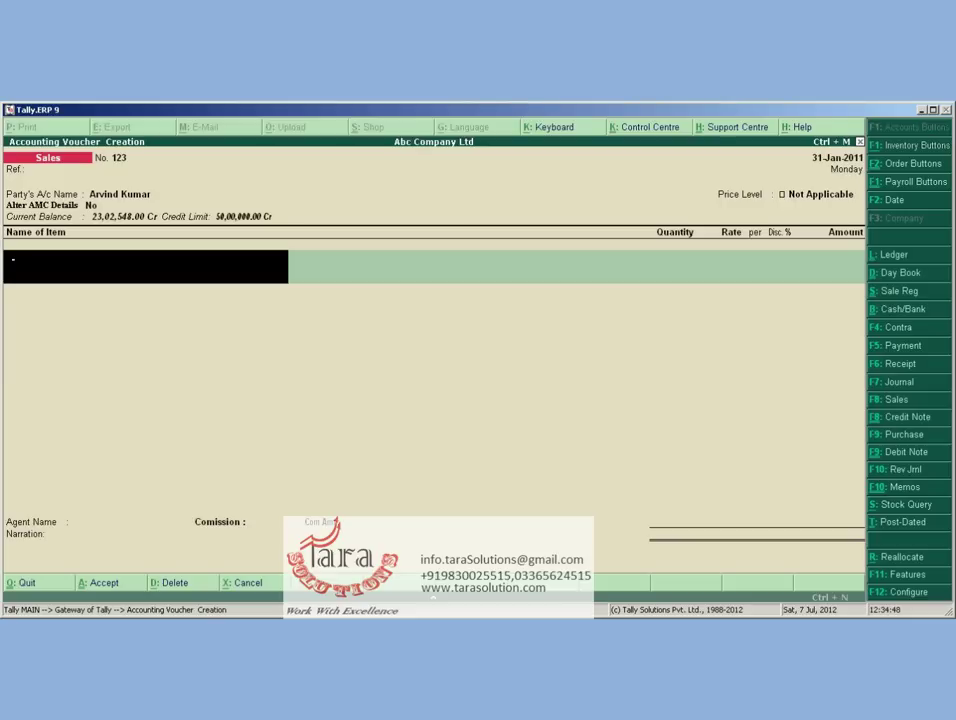
Type the item description 'Assemble Computer. Cnfg. 500 HDD, INTERL MD ORG. 2GB RAM', fixing a typo
type("Assemble Computer. Cnfg. ")
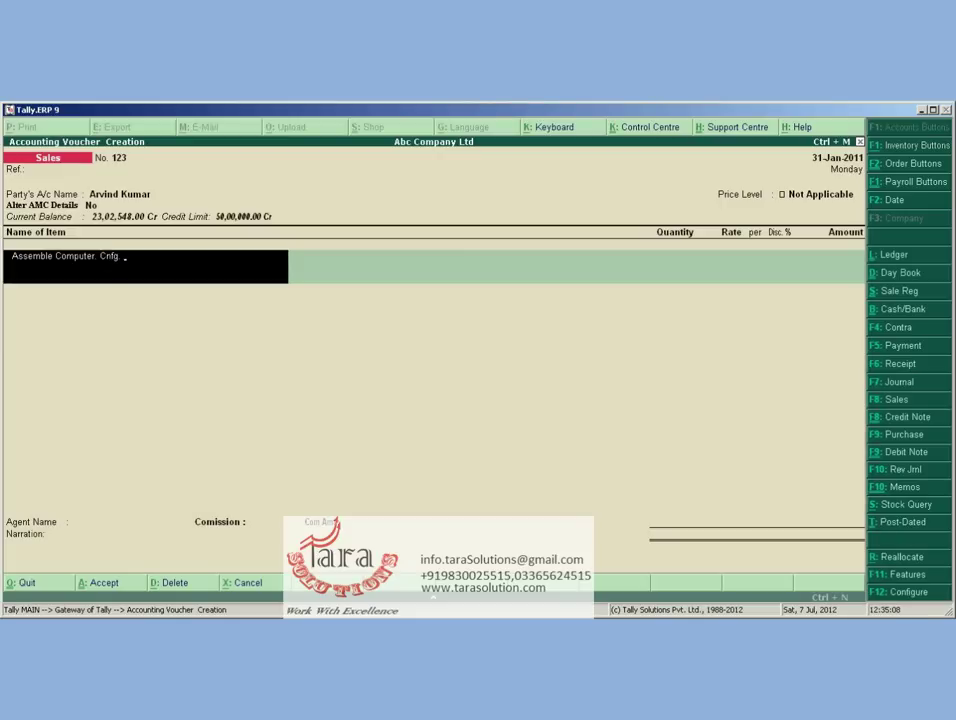
type("50")
type("0")
type(" ha")
key("BackSpace")
key("BackSpace")
key("BackSpace")
type("HDD, INTERL M")
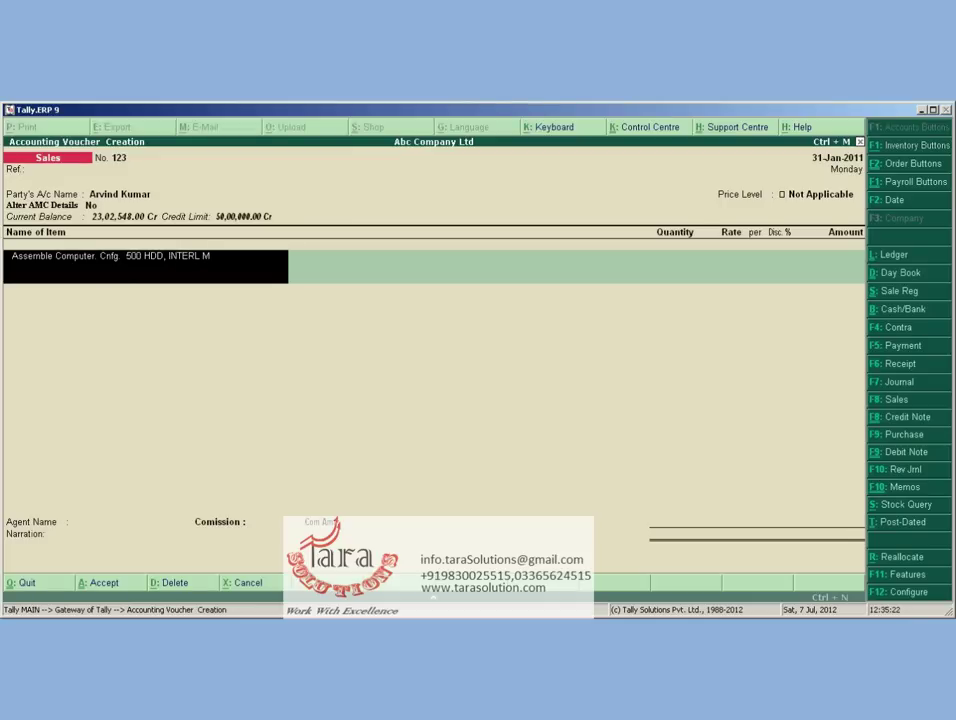
type("D,")
type(" ORG. 2G")
type("B RAM")
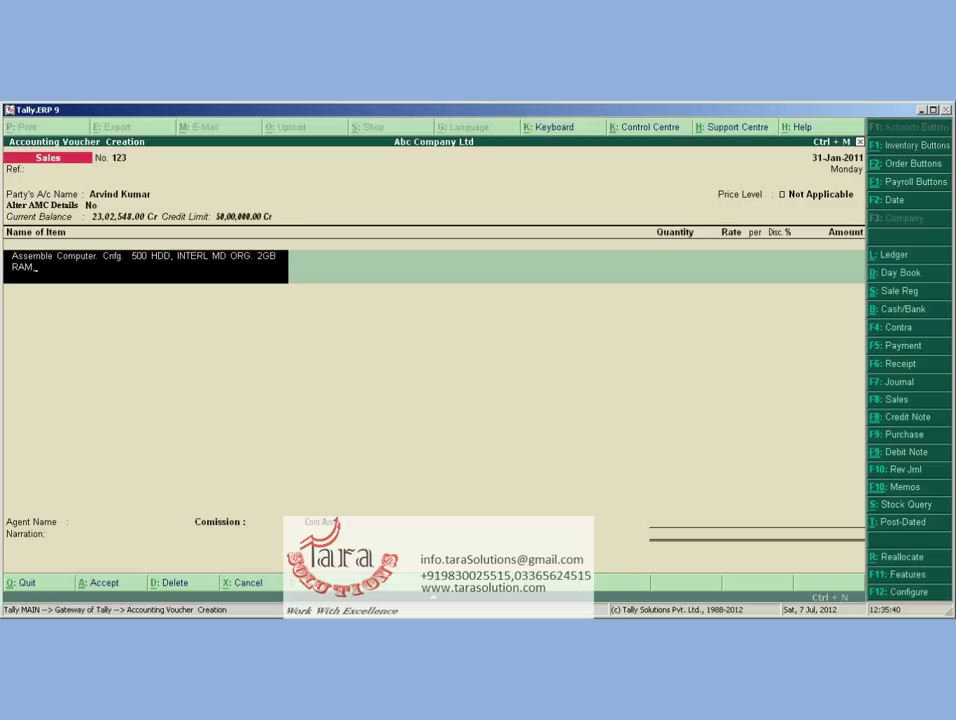
Append ', KEYBOARD MOUSE COMBO , CABINET IBALL' to the description and accept the line
type(", KEYBOARD MOUSE")
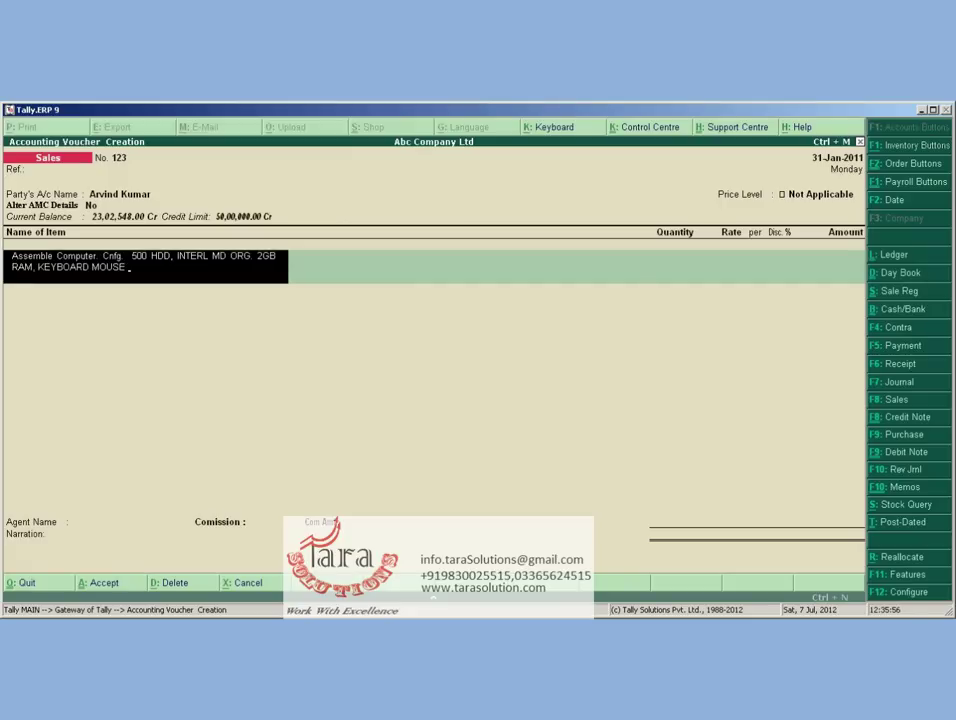
type(" COMBO")
type(" S")
key("BackSpace")
key("BackSpace")
type("CABINET IBAL")
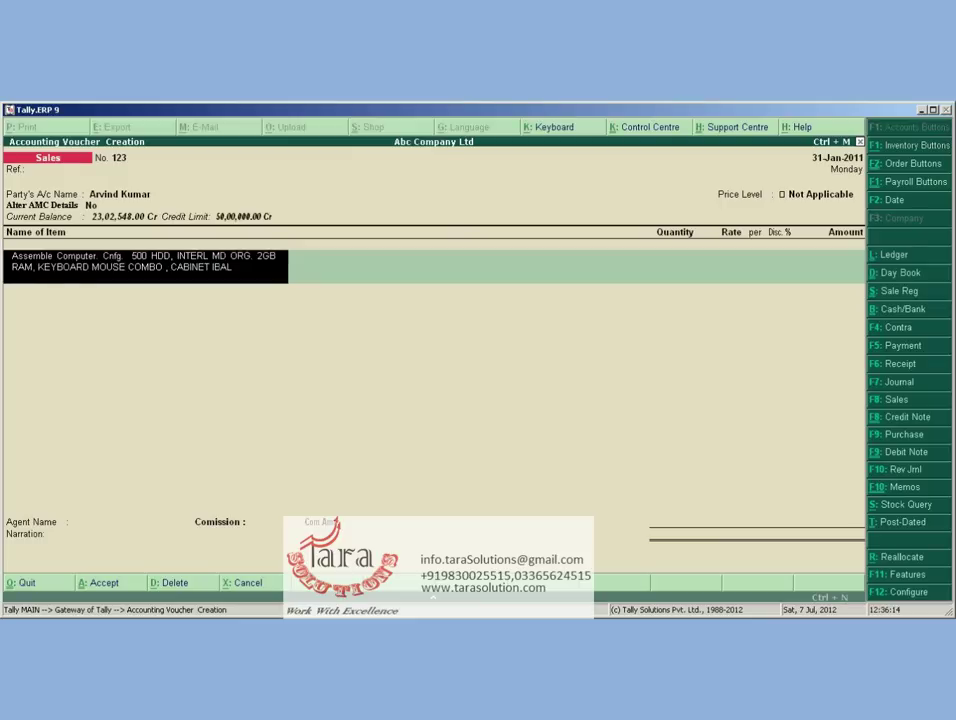
type("L")
key("Return")
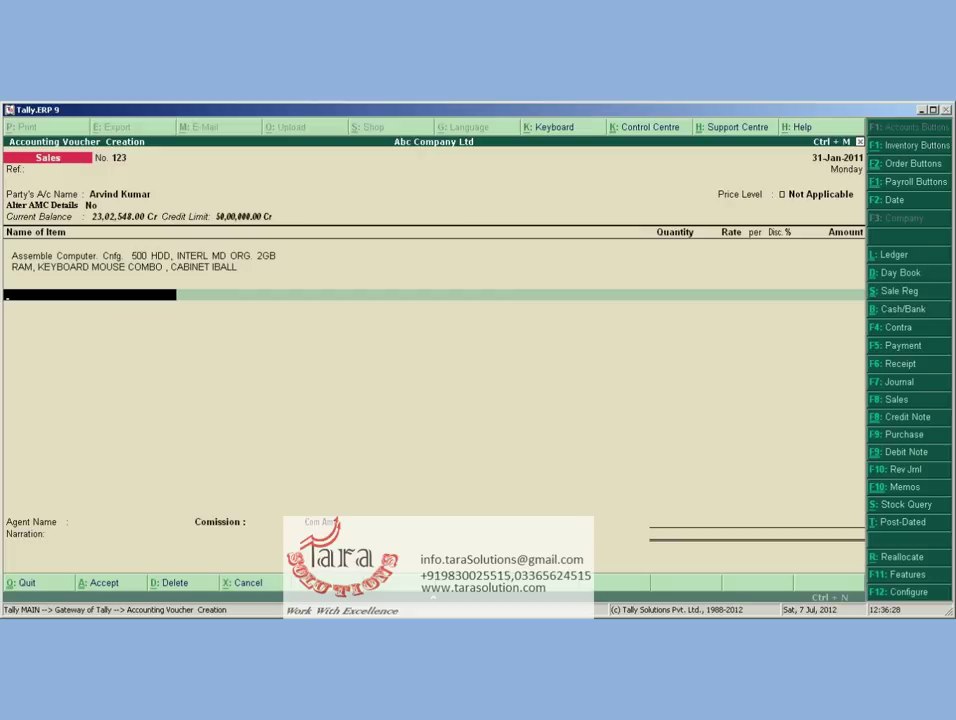
Pick IBM Celeron from the List of Stock Items
type("H")
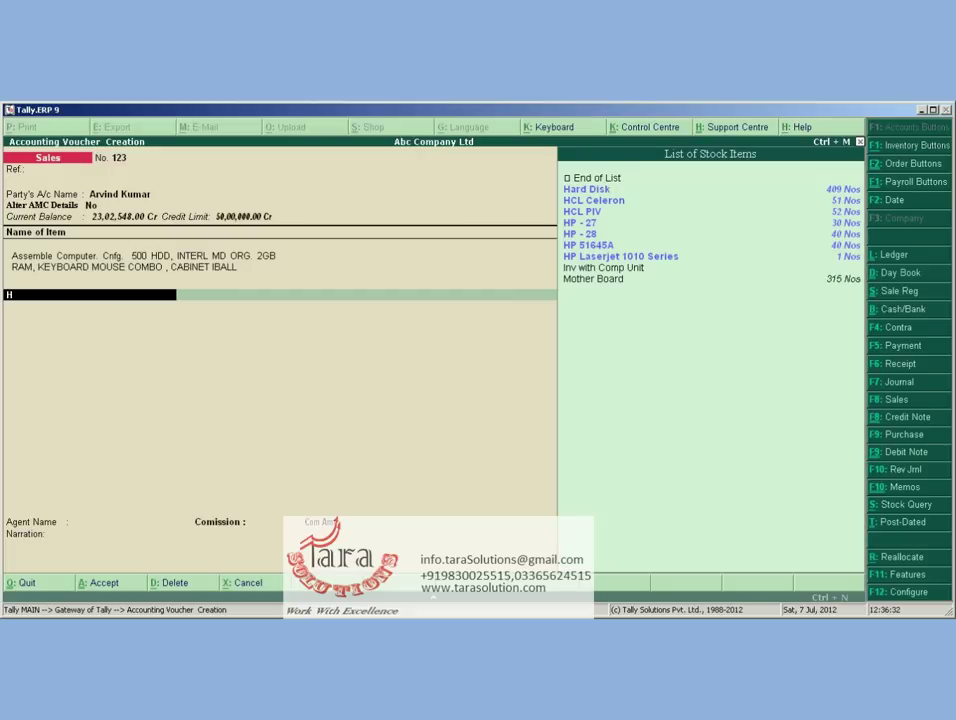
key("BackSpace")
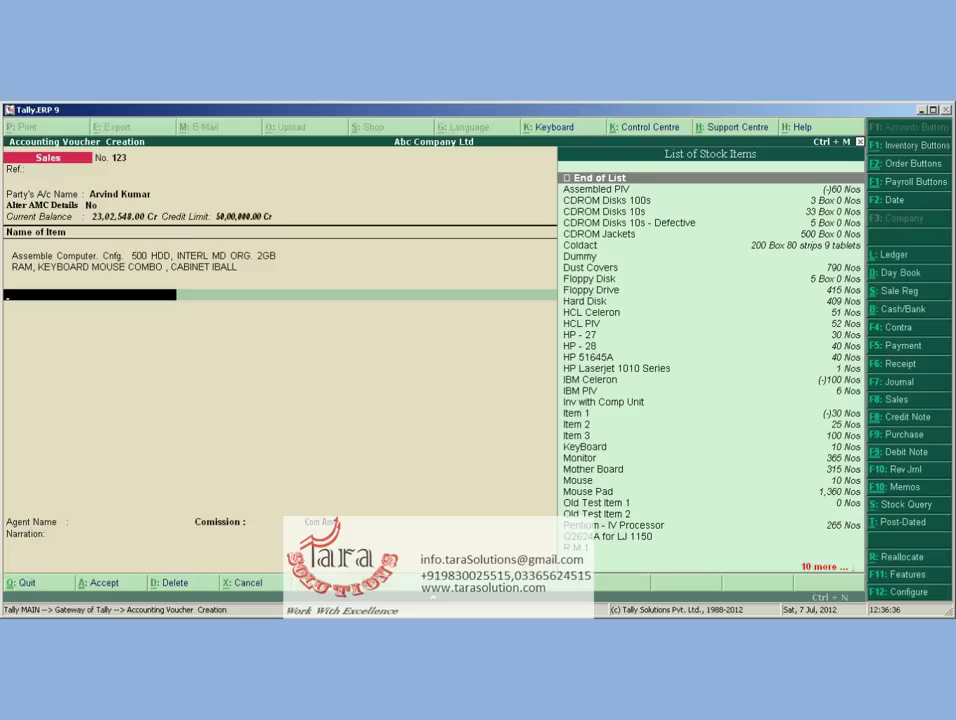
type("C")
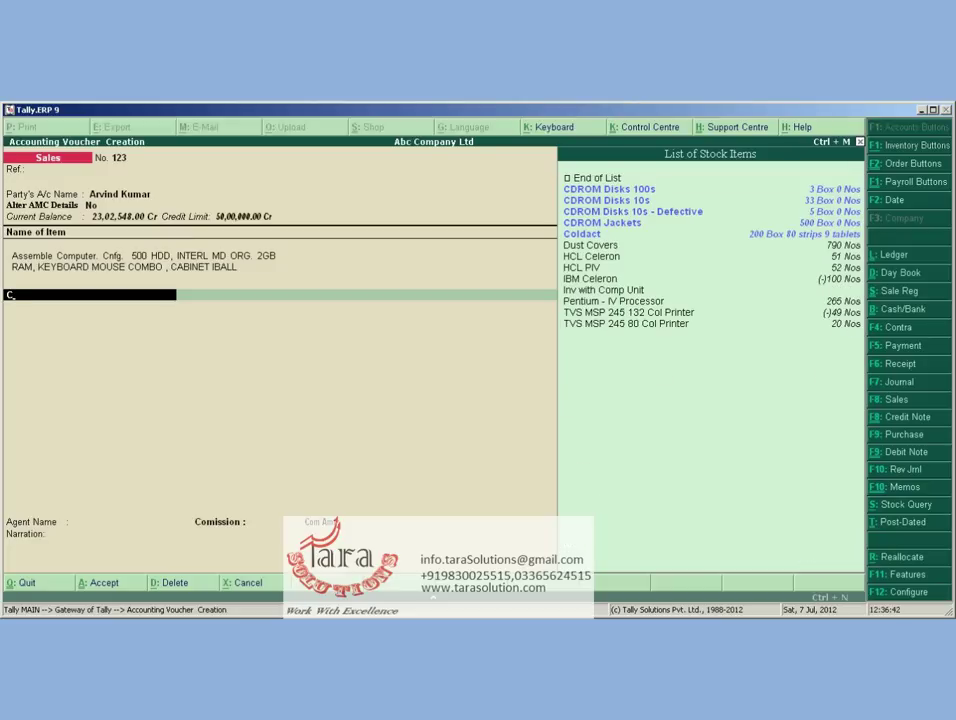
key("Down")
key("Down")
key("Down")
key("Down")
key("Down")
key("Down")
key("Down")
key("Down")
key("Down")
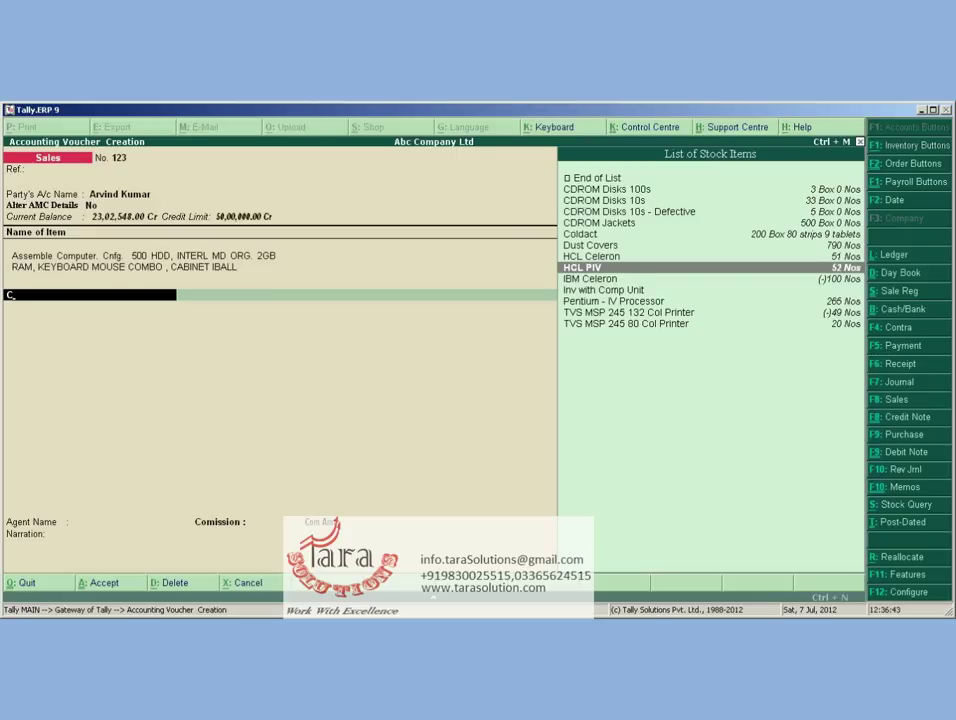
key("Down")
key("Return")
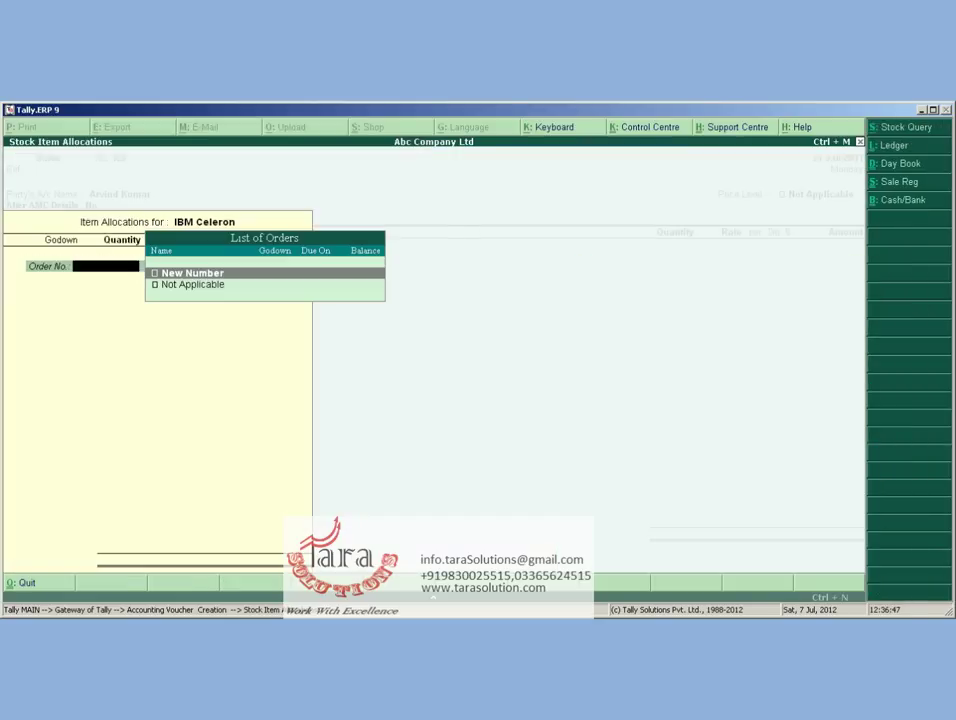
Allocate 1 Nos from the Stores godown at 25,000.00, with Order No. Not Applicable
key("Down")
key("Return")
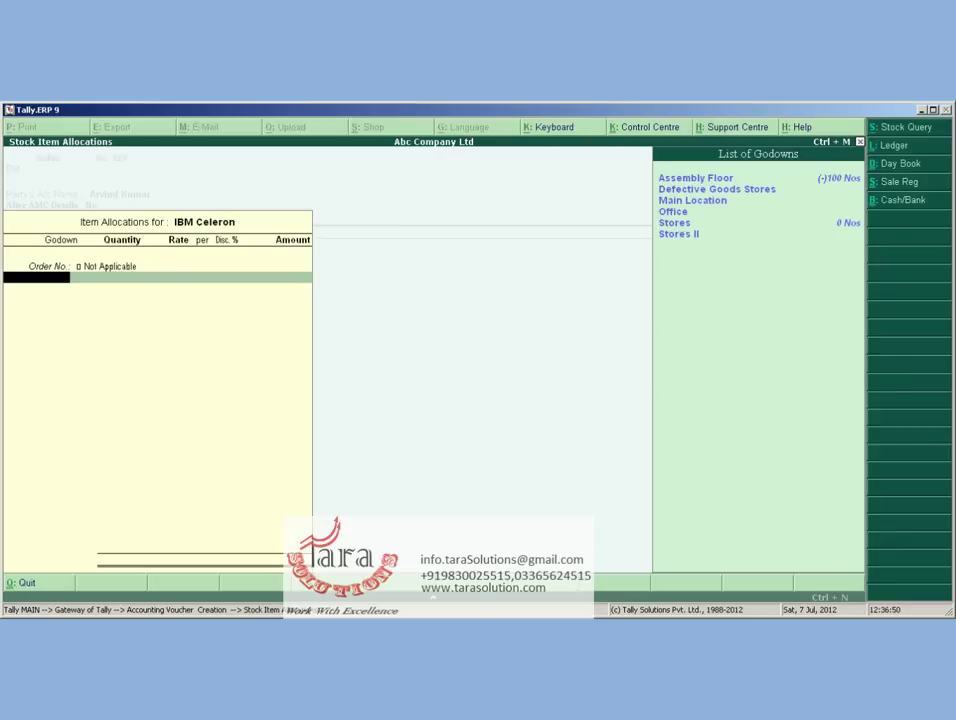
key("Down")
key("Down")
key("Down")
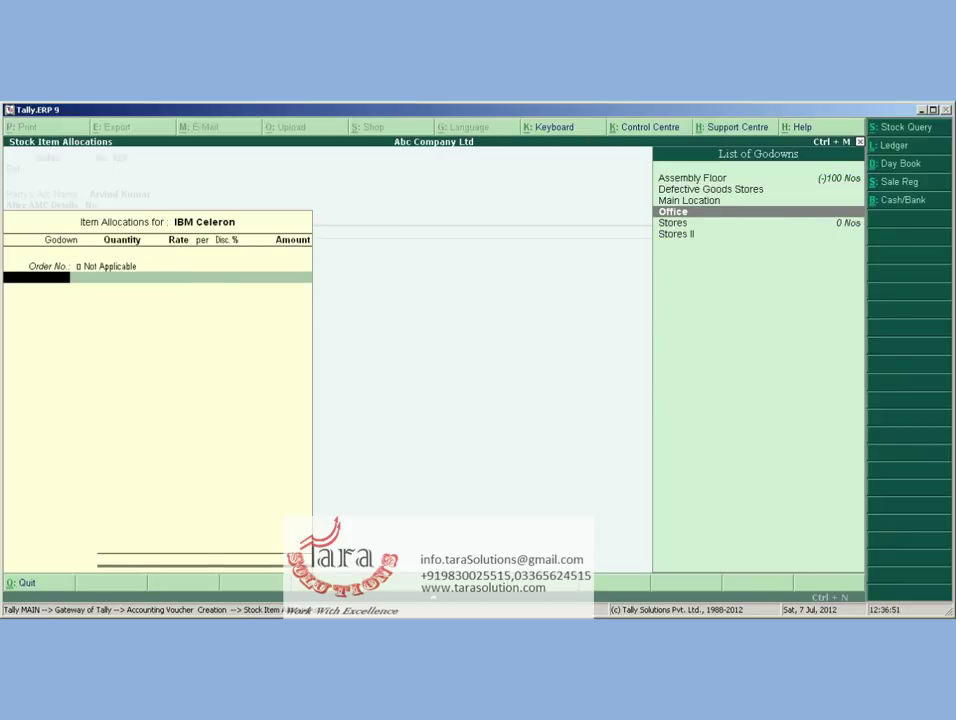
key("Down")
key("Return")
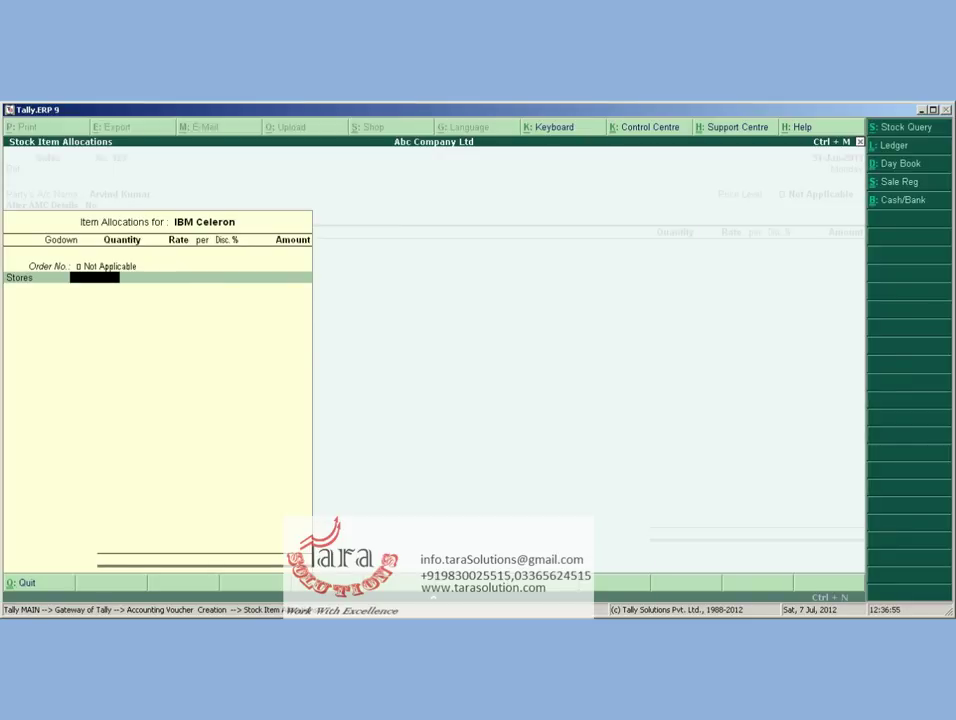
type("1")
key("Return")
key("Return")
key("Return")
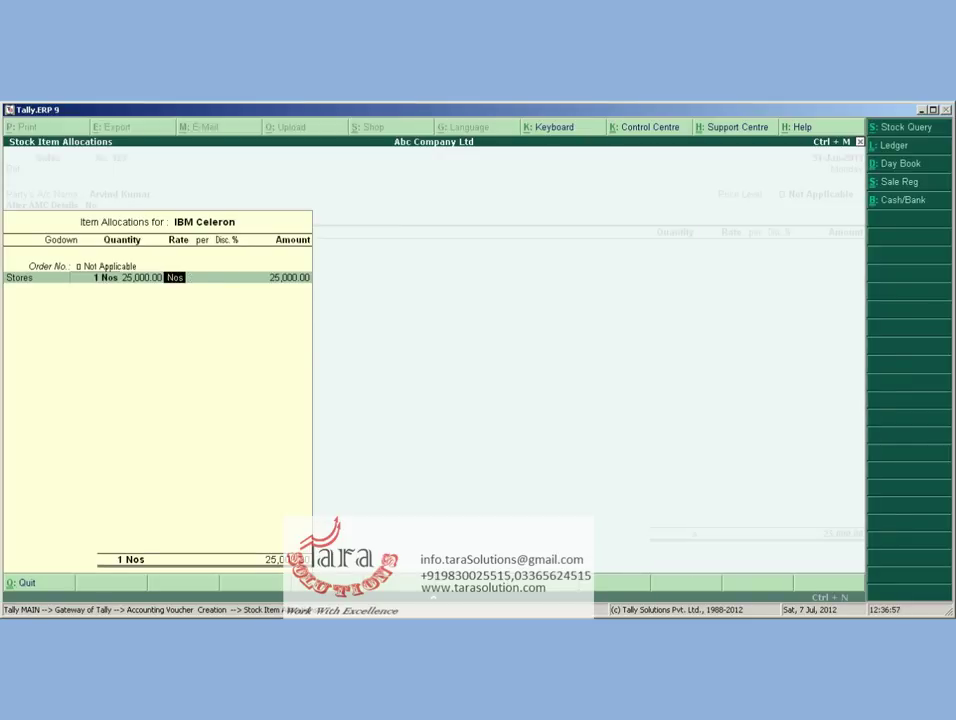